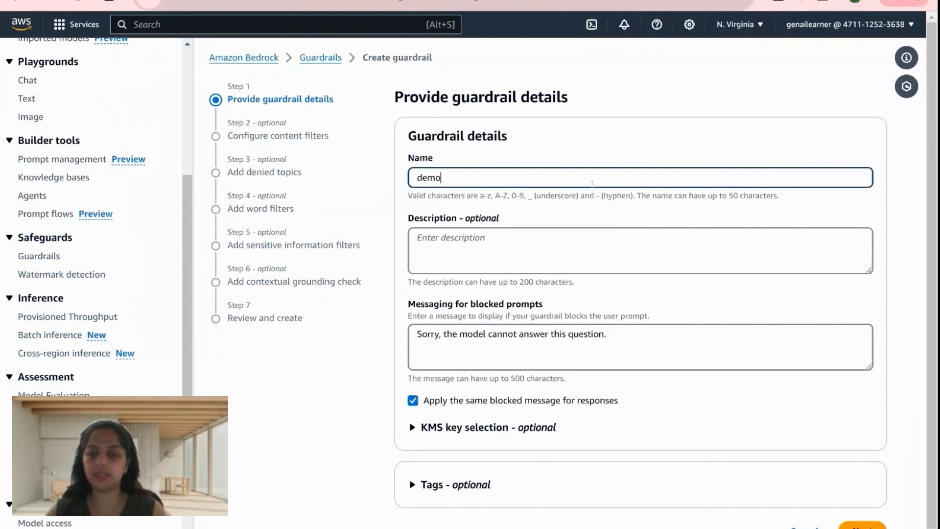
- Name the guardrail demosep, replace the blocked-prompt message with "Your organization does not allow such queries." and continue to the content filters
{"action": "type", "text": "sep"}
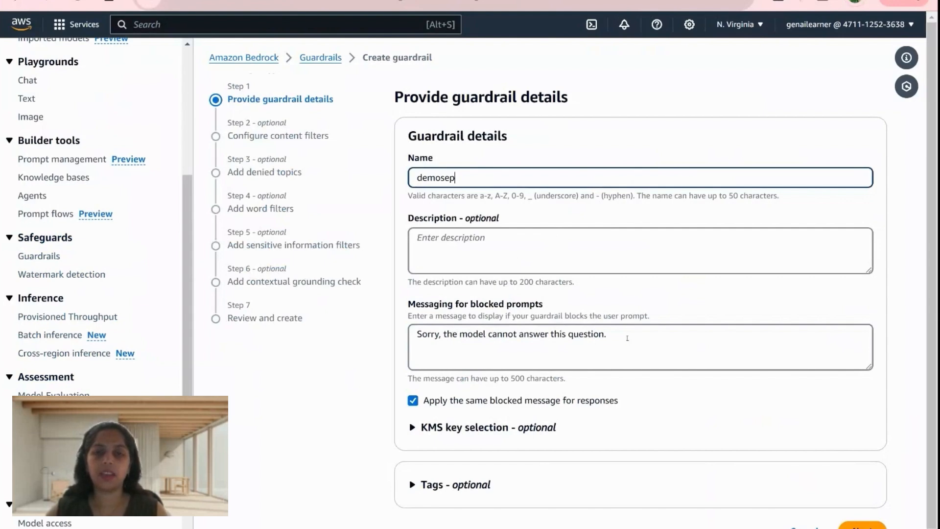
{"action": "left_click_drag", "start_coordinate": [627, 338], "coordinate": [415, 339]}
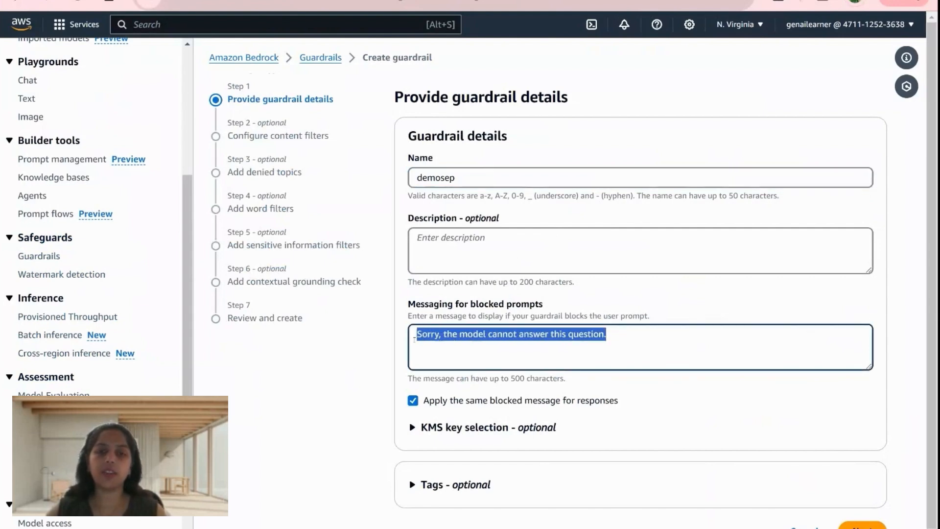
{"action": "scroll", "coordinate": [641, 351], "scroll_direction": "down", "scroll_amount": 1}
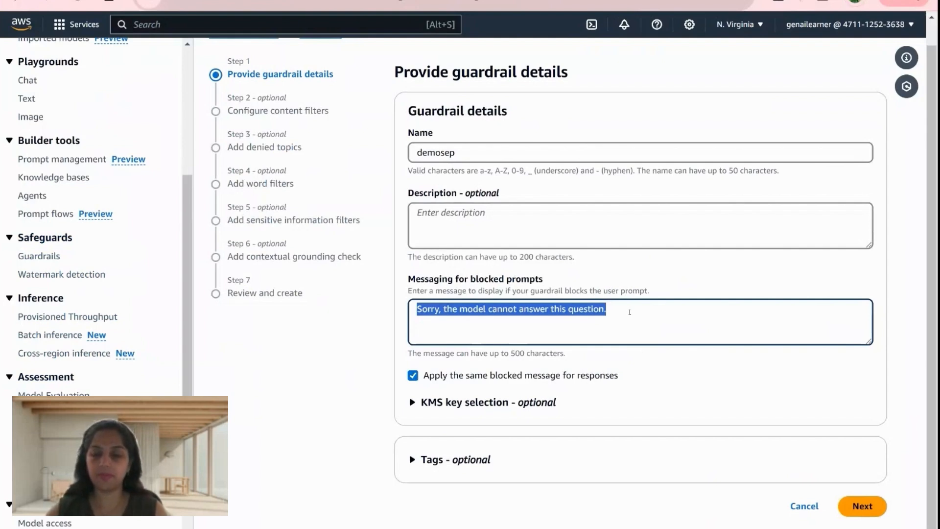
{"action": "type", "text": "You"}
{"action": "key", "text": "BackSpace"}
{"action": "key", "text": "BackSpace"}
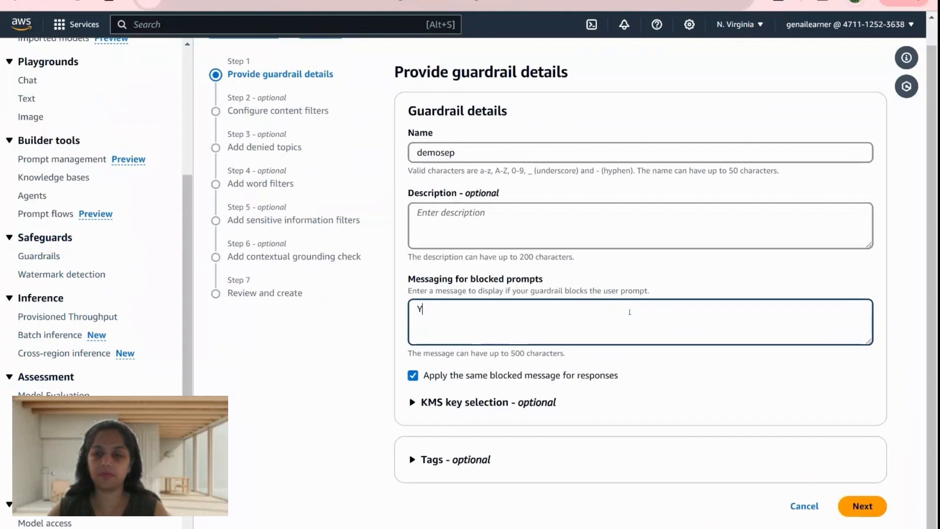
{"action": "type", "text": "our organiza"}
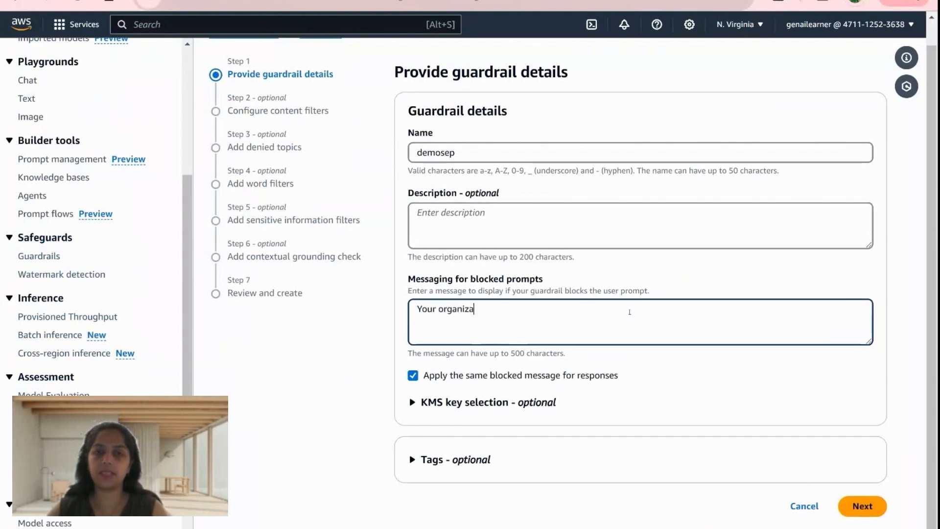
{"action": "type", "text": "tion doe"}
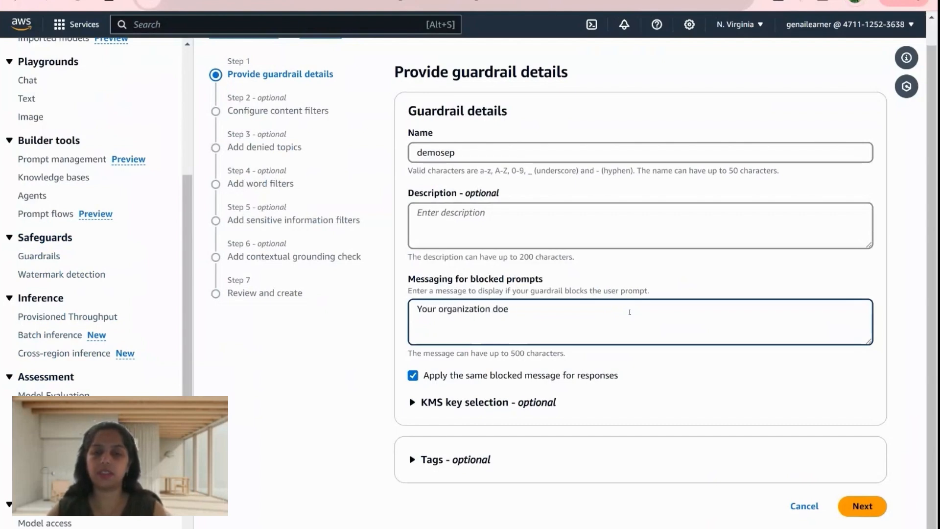
{"action": "type", "text": "s not allow such "}
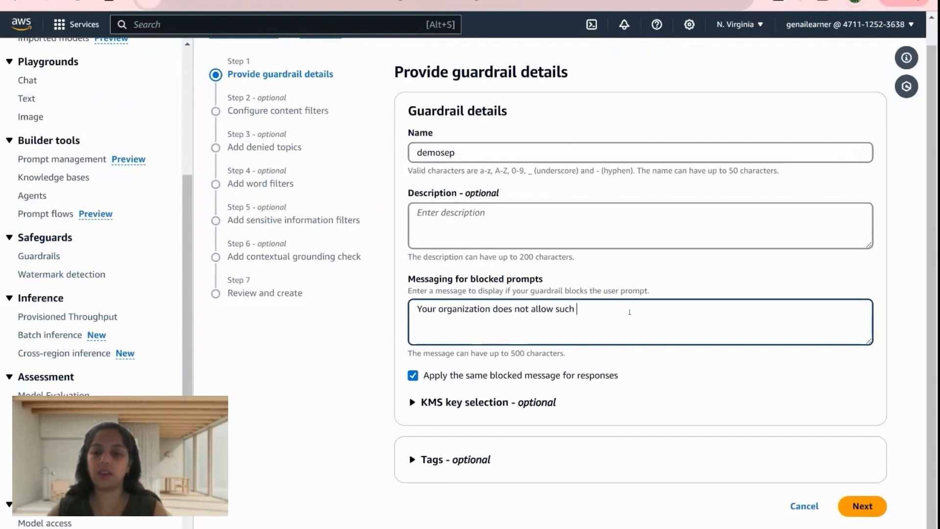
{"action": "type", "text": "queries."}
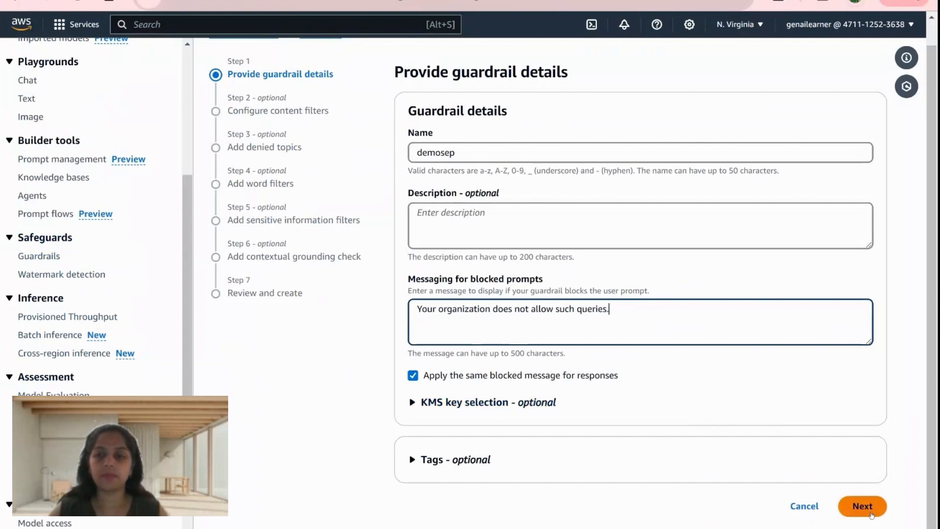
{"action": "left_click", "coordinate": [871, 514]}
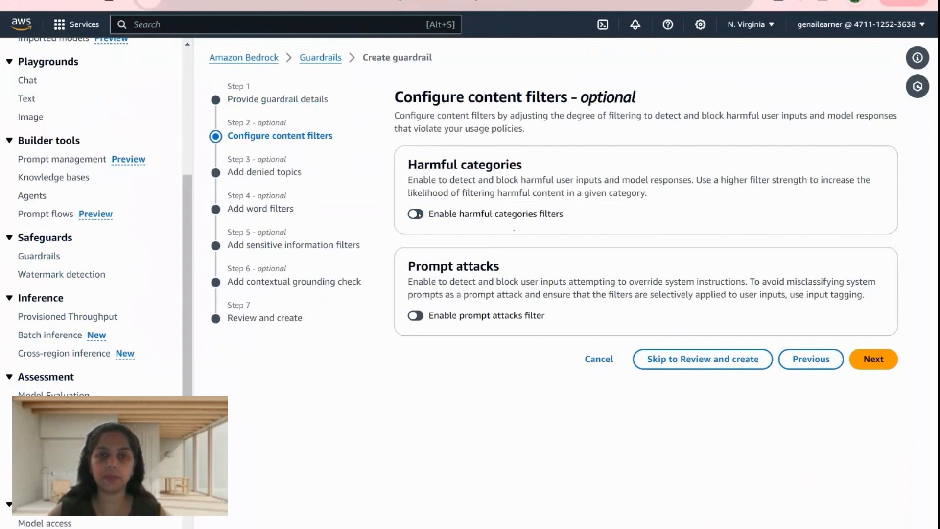
- Enable the harmful categories filters for the guardrail
{"action": "left_click", "coordinate": [415, 215]}
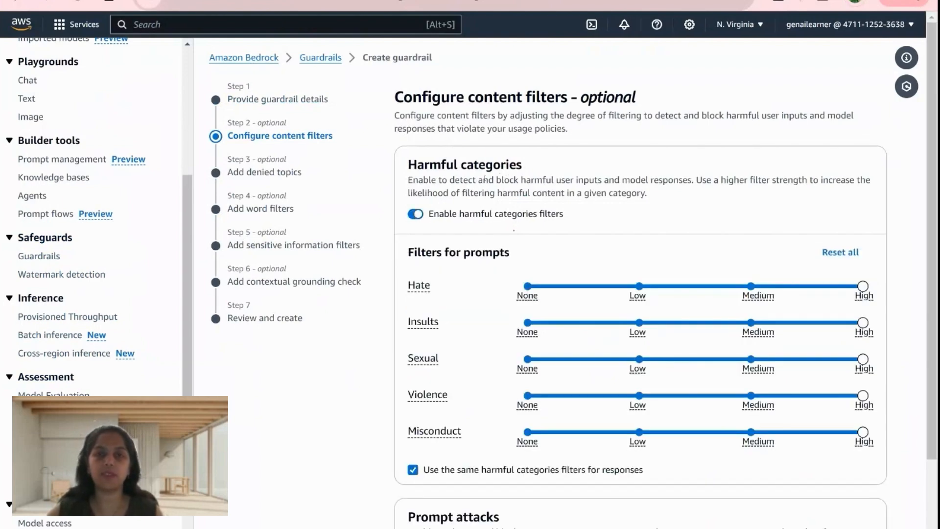
{"action": "scroll", "coordinate": [367, 333], "scroll_direction": "down", "scroll_amount": 1}
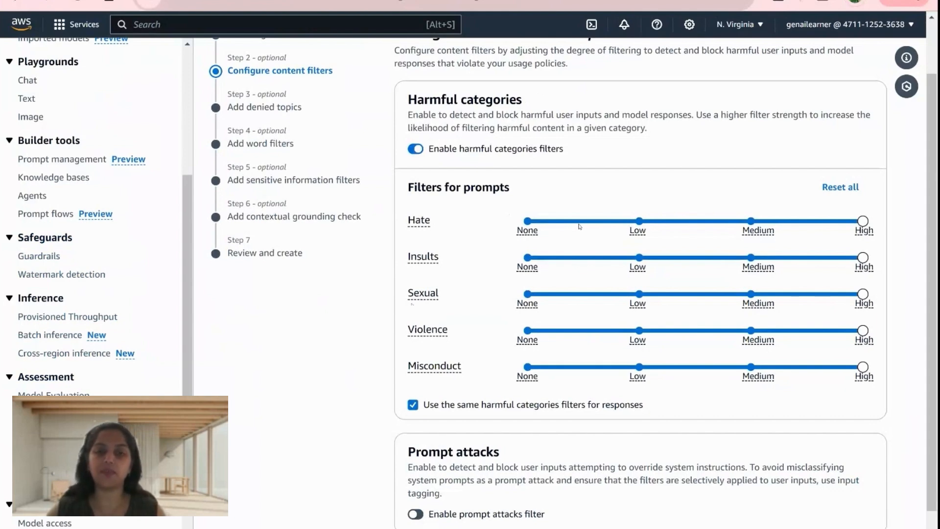
- Try the None and Low strengths on the Hate prompt filter, and return it to High
{"action": "left_click_drag", "start_coordinate": [862, 221], "coordinate": [562, 229]}
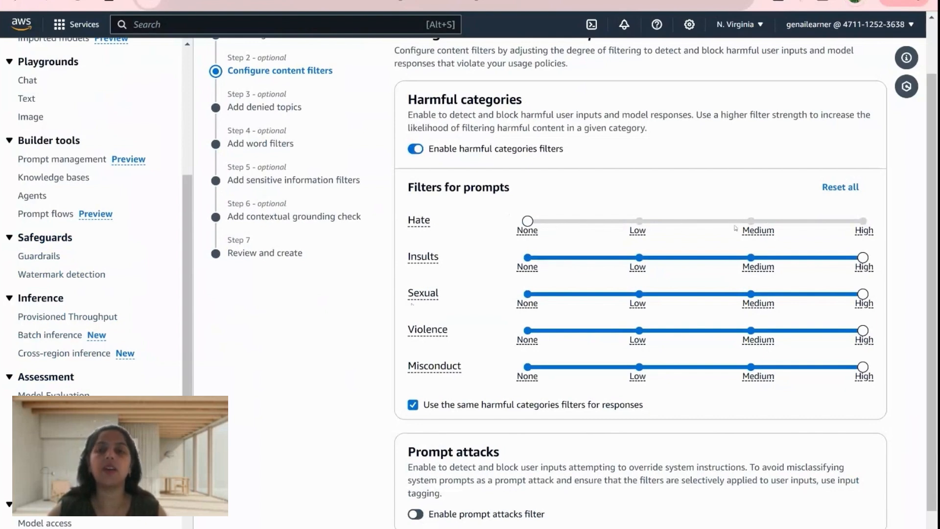
{"action": "left_click", "coordinate": [643, 224]}
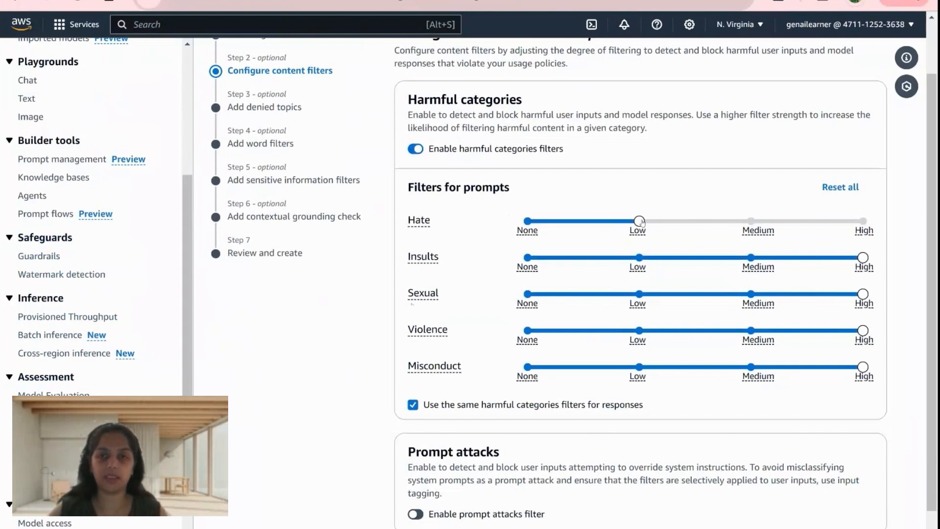
{"action": "left_click", "coordinate": [855, 222]}
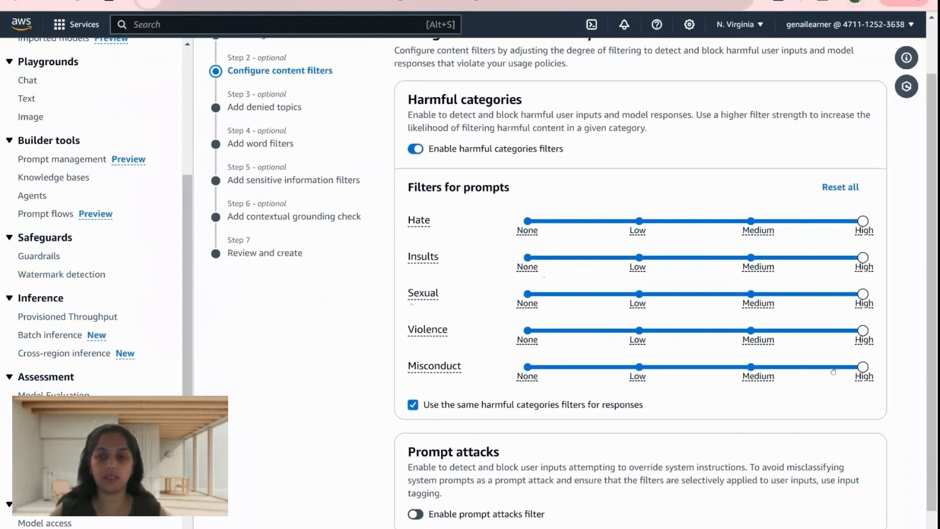
- Set the prompt filter strengths to Medium for Misconduct and Violence, and None for Sexual and Insults
{"action": "left_click_drag", "start_coordinate": [833, 367], "coordinate": [754, 368]}
{"action": "left_click_drag", "start_coordinate": [863, 294], "coordinate": [527, 294]}
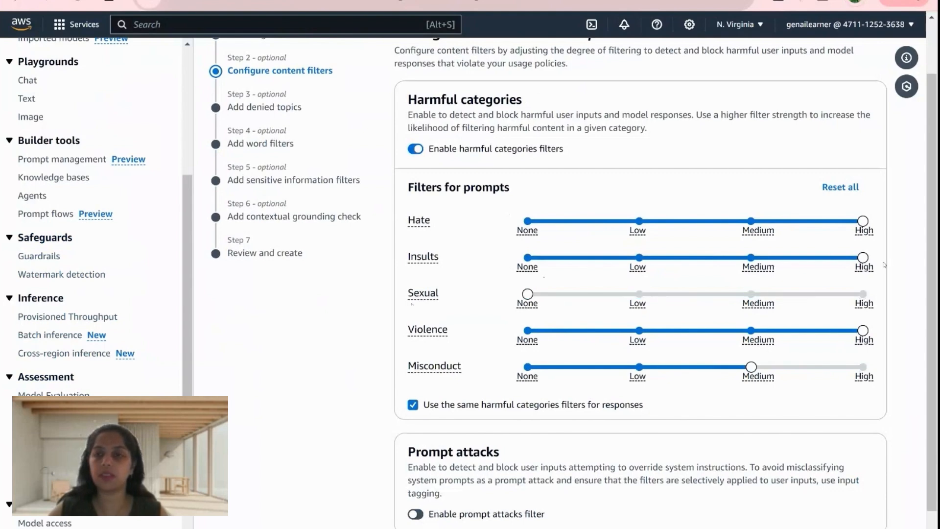
{"action": "left_click_drag", "start_coordinate": [863, 257], "coordinate": [549, 269]}
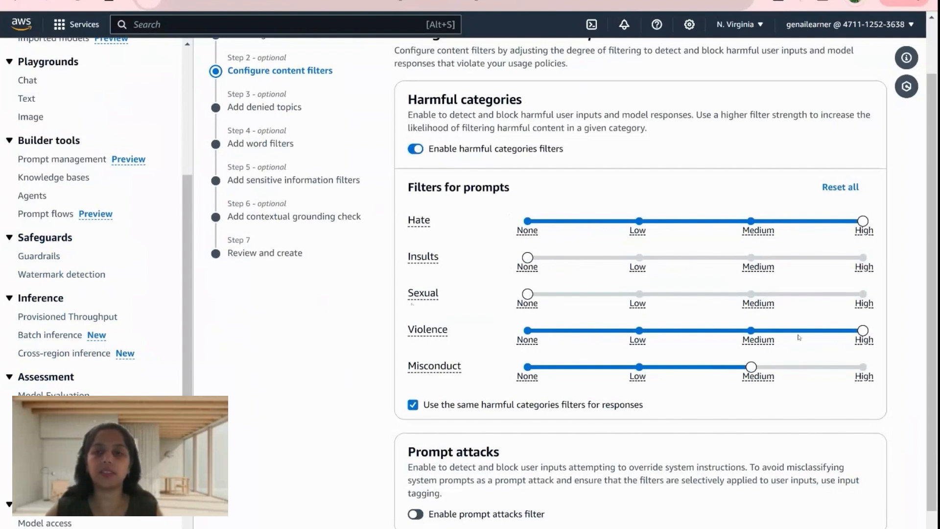
{"action": "left_click", "coordinate": [751, 332]}
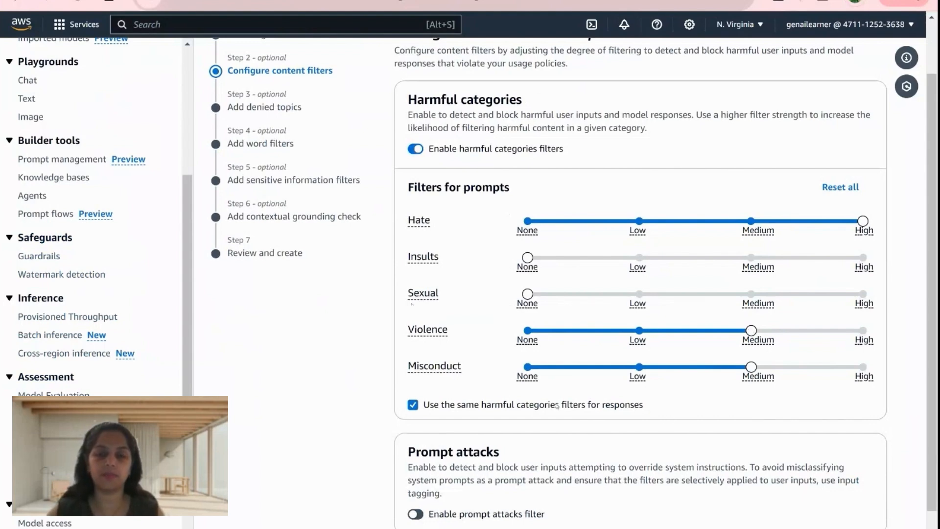
- Enable the prompt attacks filter and continue to the denied topics
{"action": "scroll", "coordinate": [661, 430], "scroll_direction": "down", "scroll_amount": 1}
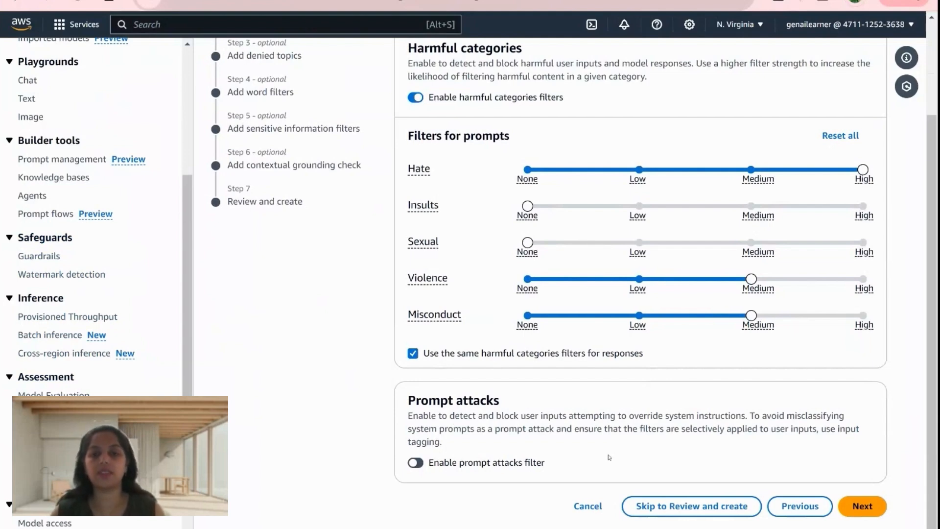
{"action": "left_click", "coordinate": [415, 469]}
{"action": "scroll", "coordinate": [599, 456], "scroll_direction": "down", "scroll_amount": 3}
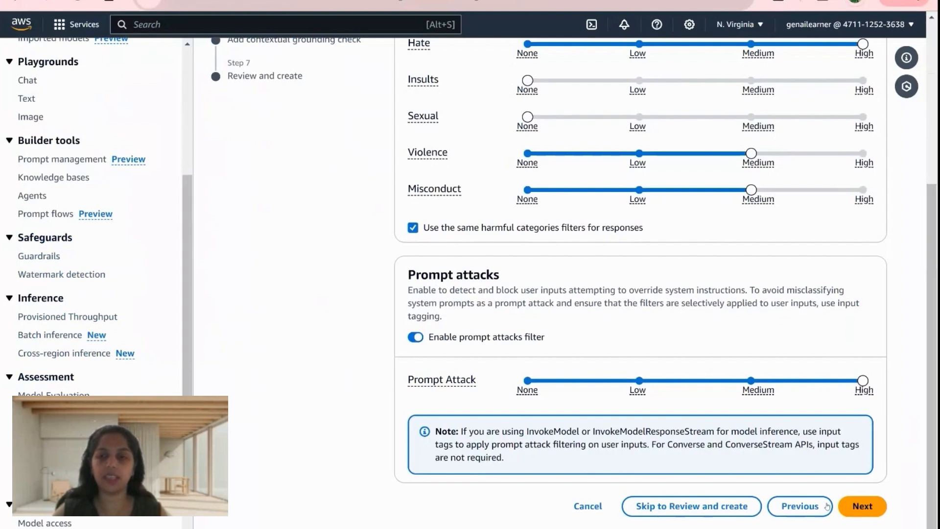
{"action": "scroll", "coordinate": [771, 320], "scroll_direction": "up", "scroll_amount": 5}
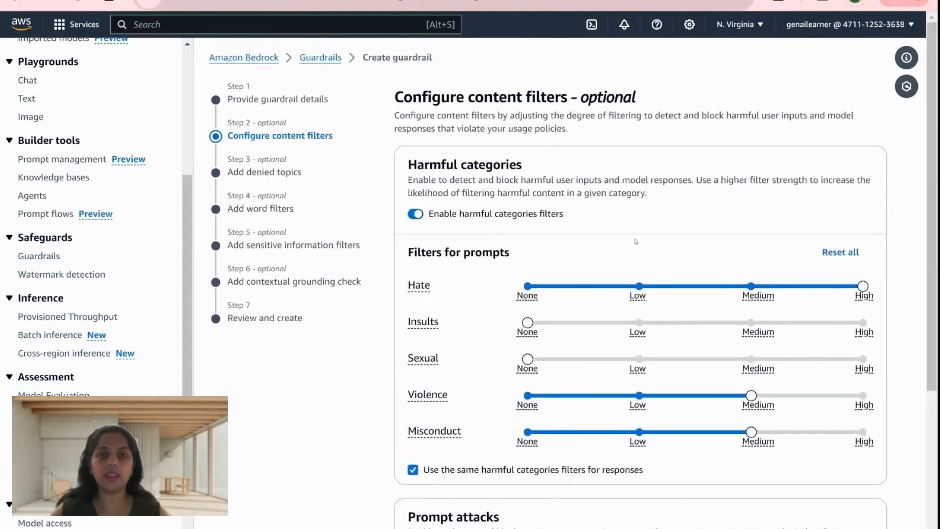
{"action": "scroll", "coordinate": [636, 353], "scroll_direction": "down", "scroll_amount": 5}
{"action": "left_click", "coordinate": [847, 508]}
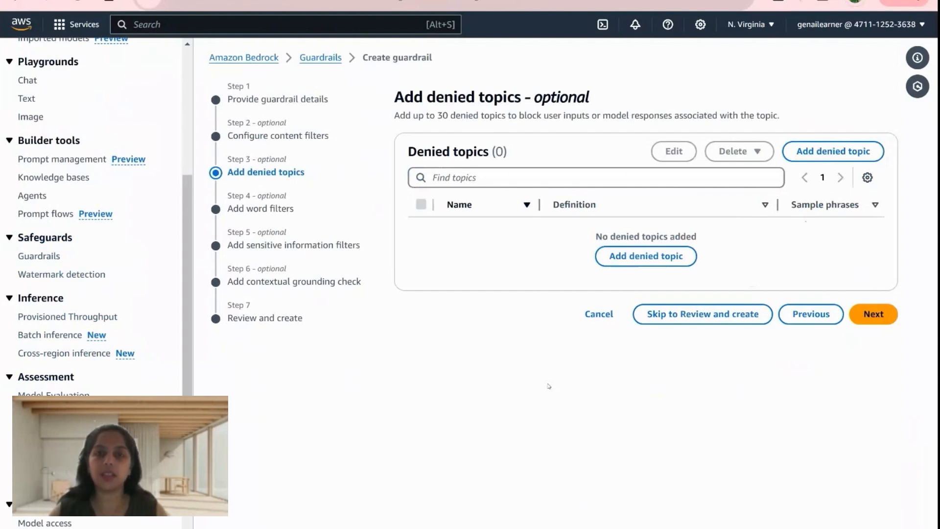
- Start a new denied topic and name it elections
{"action": "left_click", "coordinate": [819, 154]}
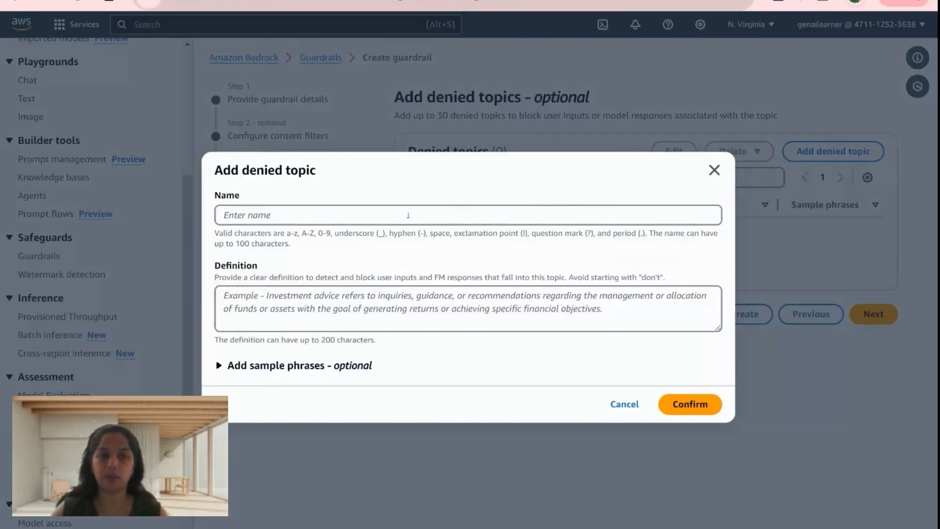
{"action": "left_click", "coordinate": [408, 215]}
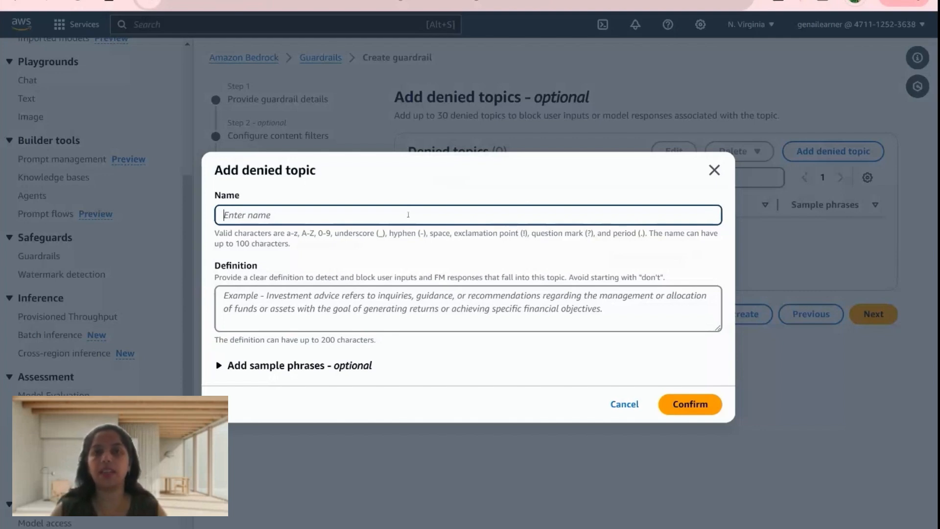
{"action": "type", "text": "electrio"}
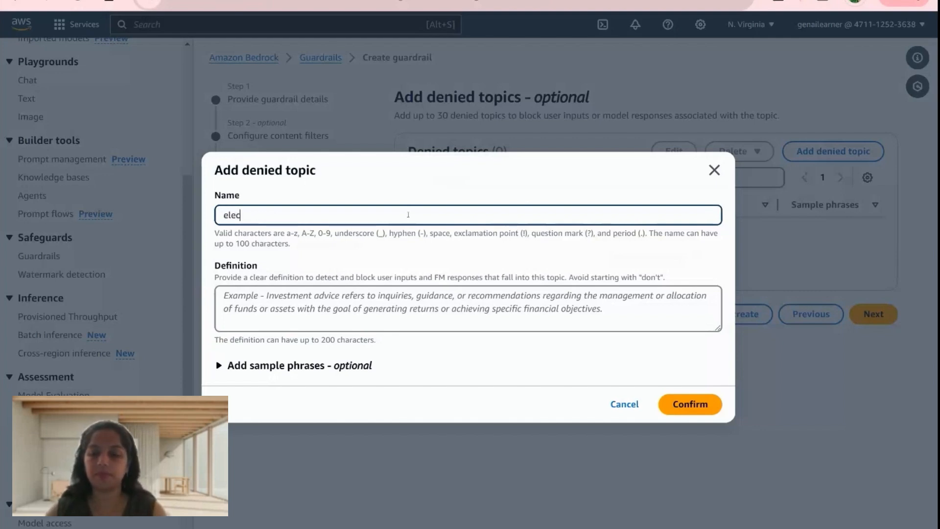
{"action": "key", "text": "BackSpace"}
{"action": "key", "text": "BackSpace"}
{"action": "type", "text": "ions"}
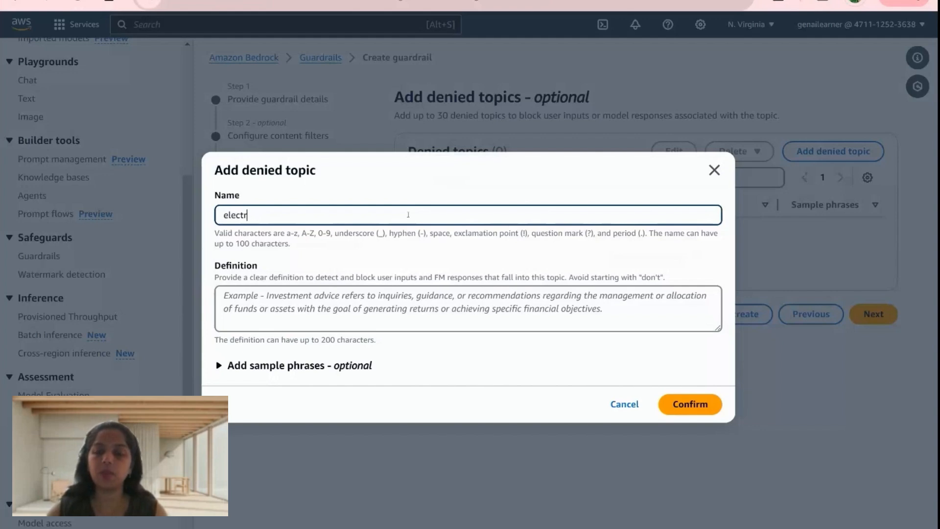
{"action": "key", "text": "BackSpace"}
{"action": "key", "text": "BackSpace"}
{"action": "key", "text": "BackSpace"}
{"action": "key", "text": "BackSpace"}
{"action": "key", "text": "BackSpace"}
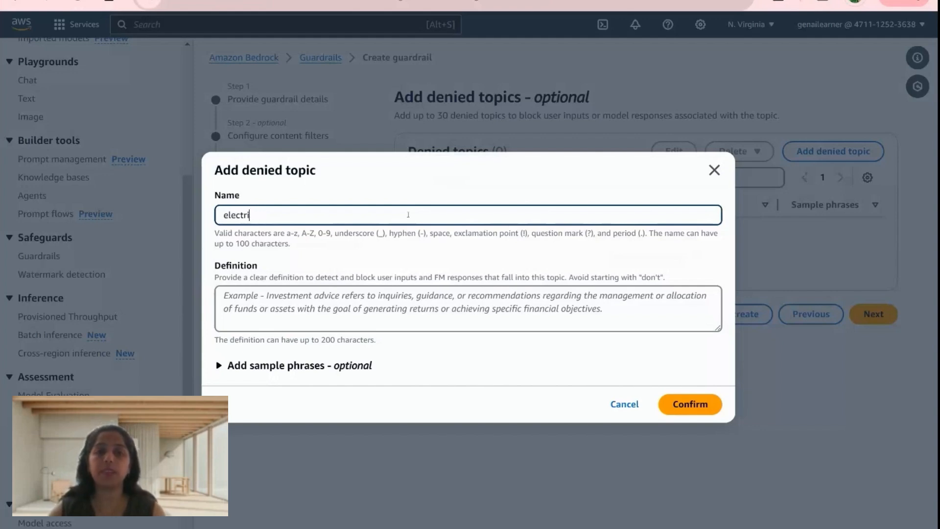
{"action": "type", "text": "ions"}
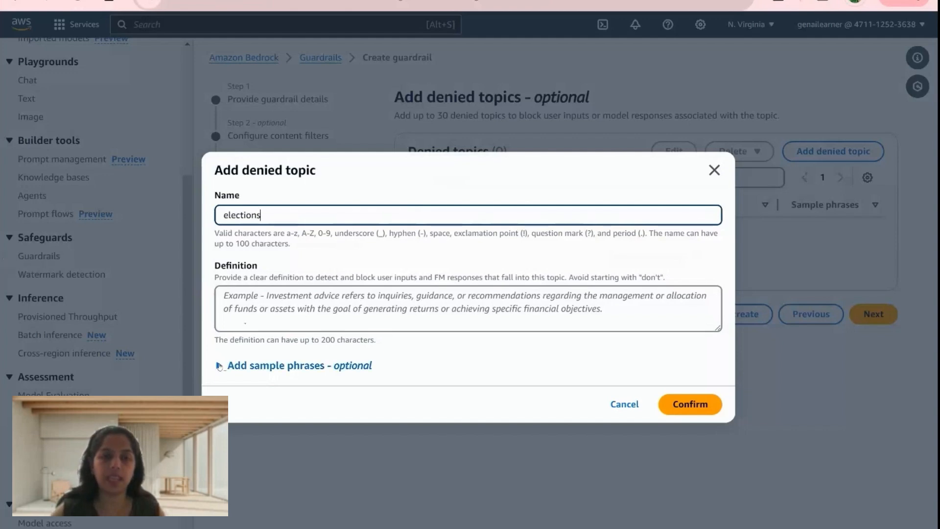
- Add the sample phrase "Who do you think will win the 2024 elections?" to the elections topic
{"action": "left_click", "coordinate": [304, 365]}
{"action": "left_click", "coordinate": [404, 376]}
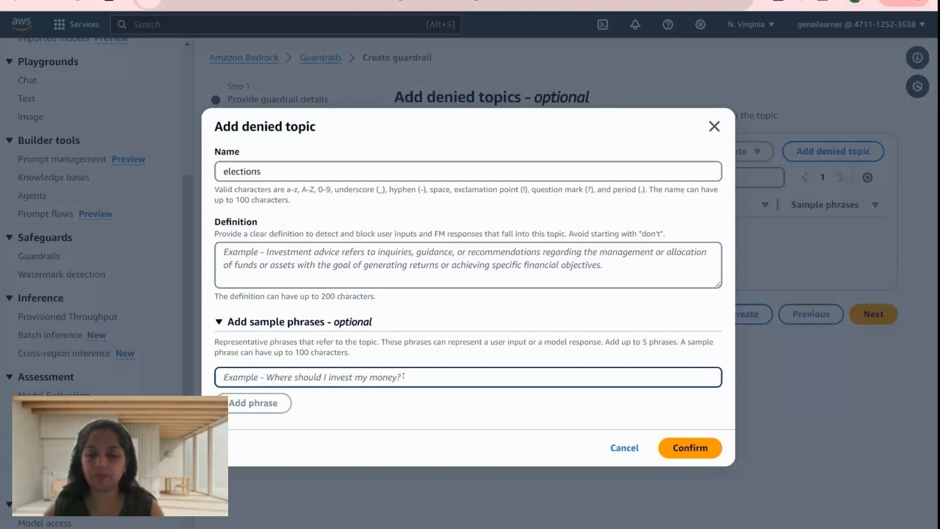
{"action": "type", "text": "Who do yo"}
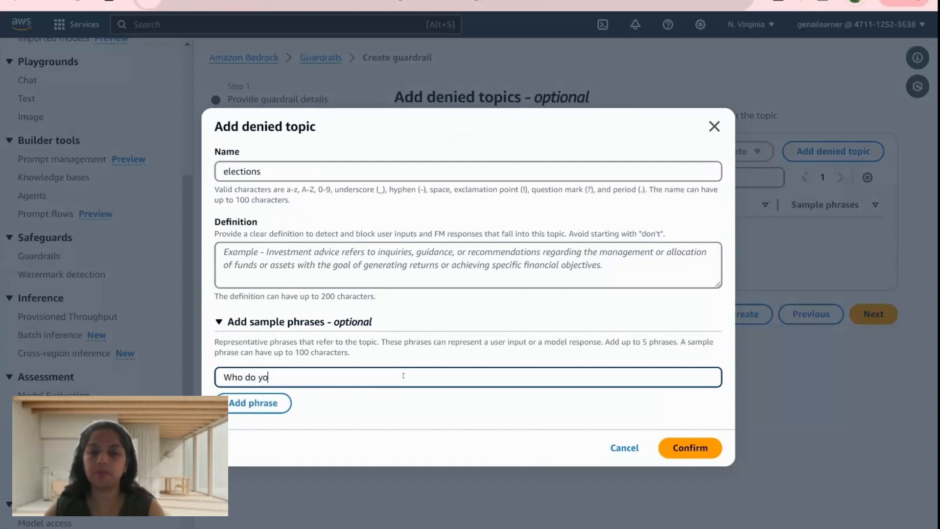
{"action": "type", "text": "u think wil"}
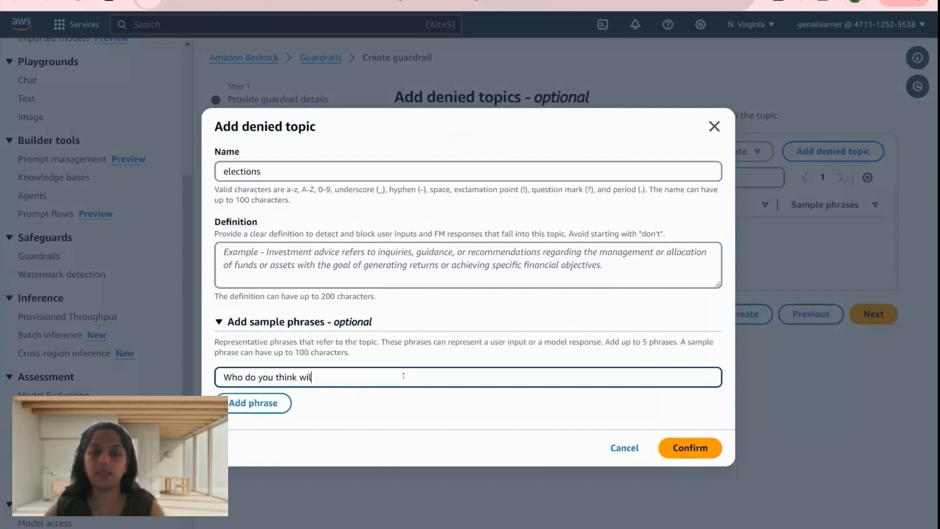
{"action": "type", "text": "l win t"}
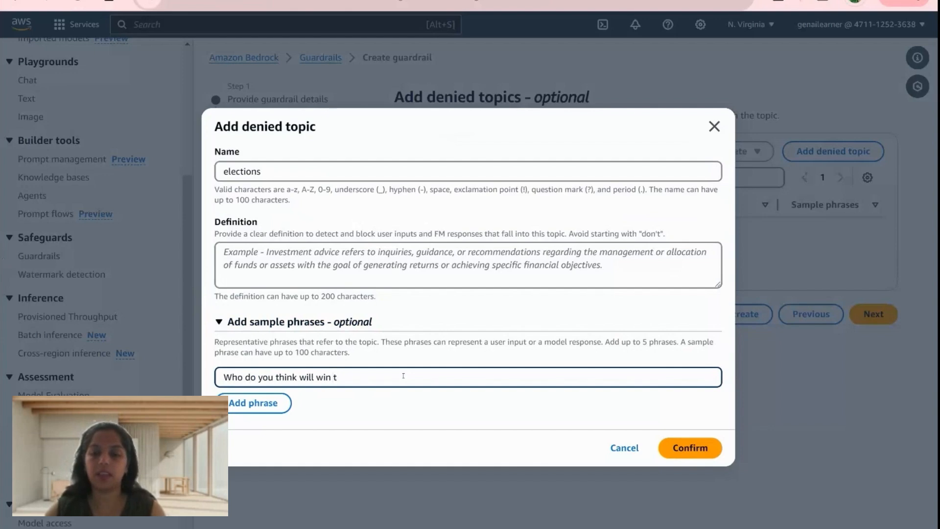
{"action": "type", "text": "he"}
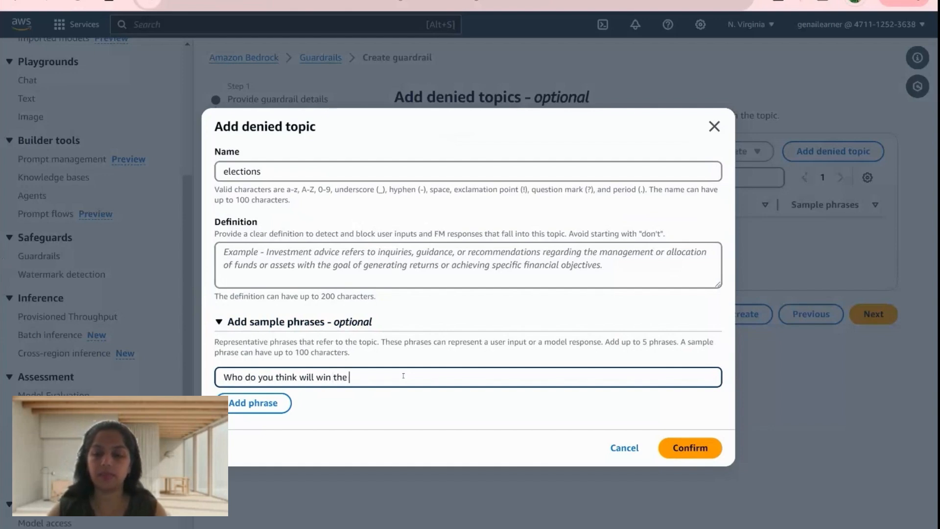
{"action": "type", "text": " 2024 el"}
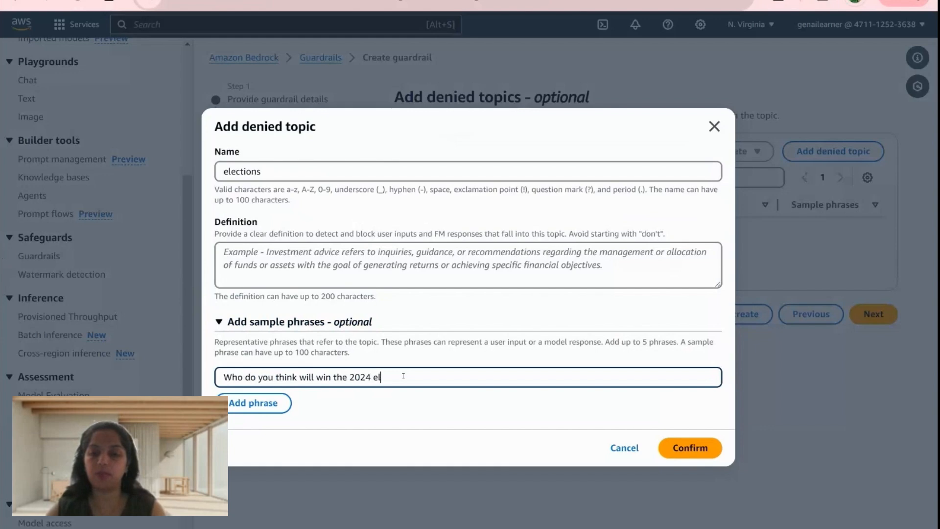
{"action": "type", "text": "ections?"}
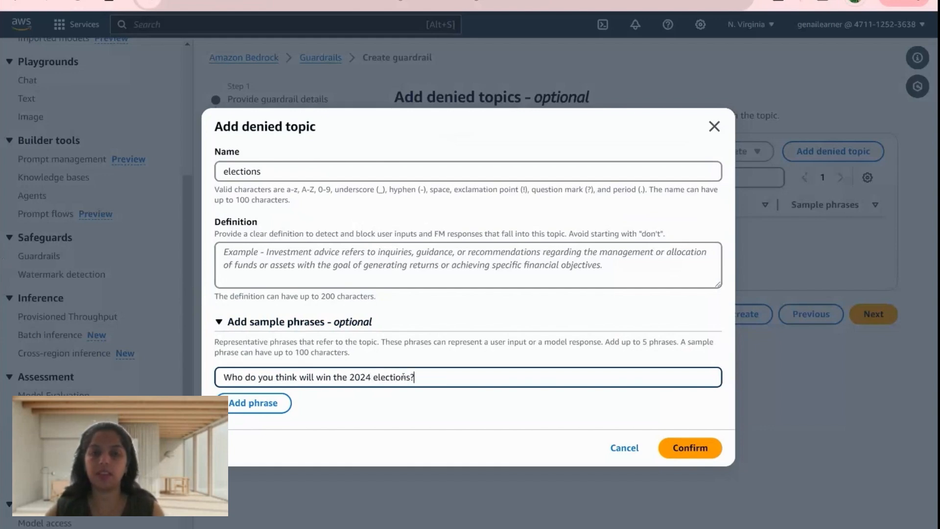
{"action": "left_click", "coordinate": [254, 407]}
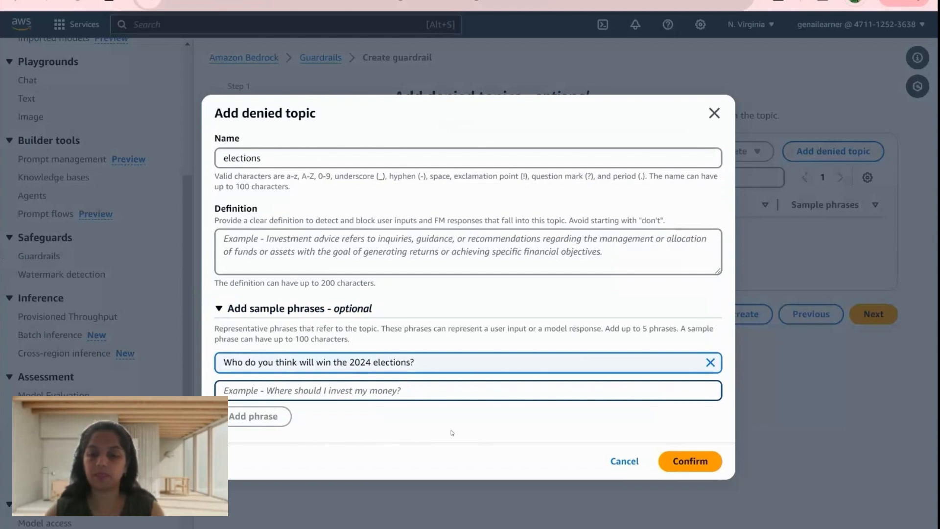
- Enter "What is your opinion on the 2024 candidates?" as the second sample phrase and try to confirm the elections topic
{"action": "type", "text": "What "}
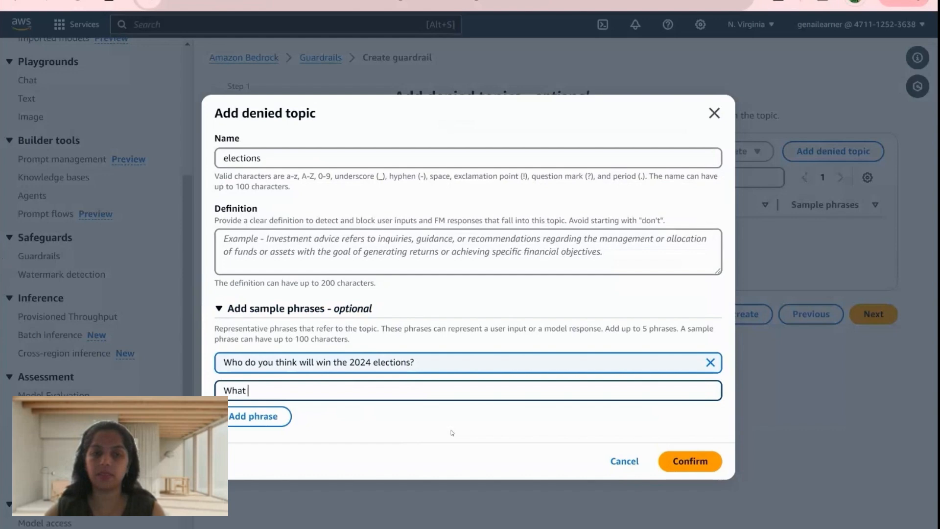
{"action": "type", "text": "is your o"}
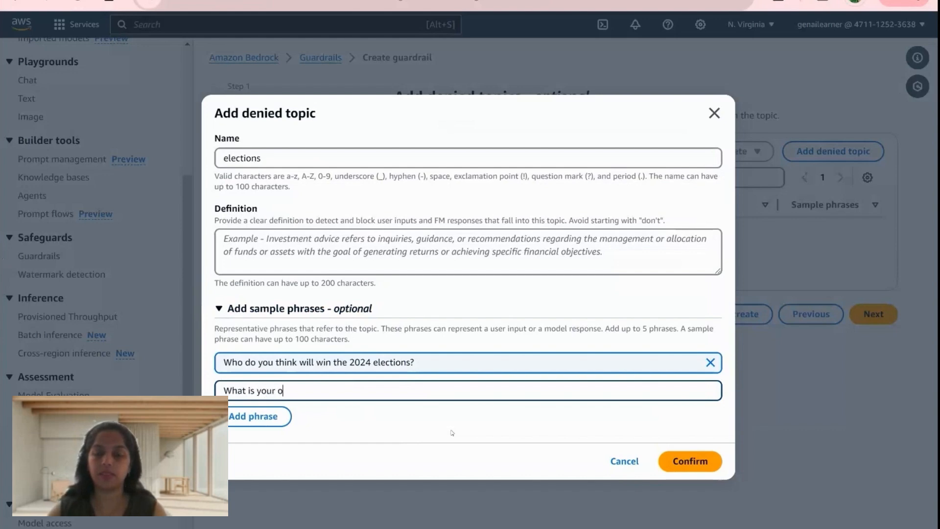
{"action": "type", "text": "pinion on"}
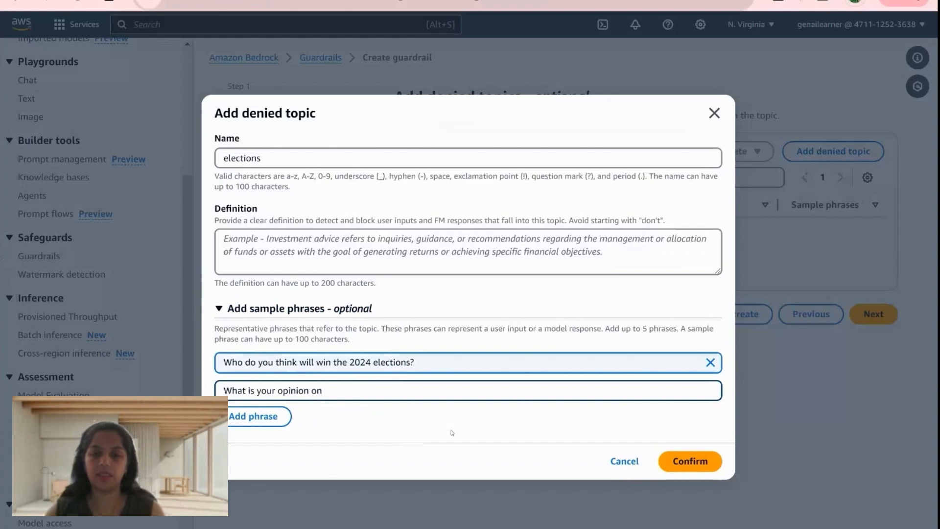
{"action": "type", "text": " the 202"}
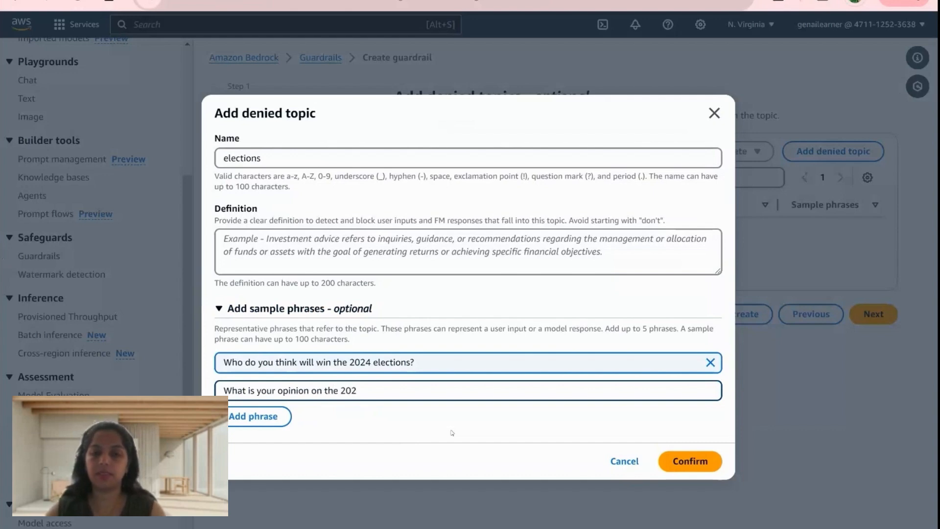
{"action": "type", "text": "4 candida"}
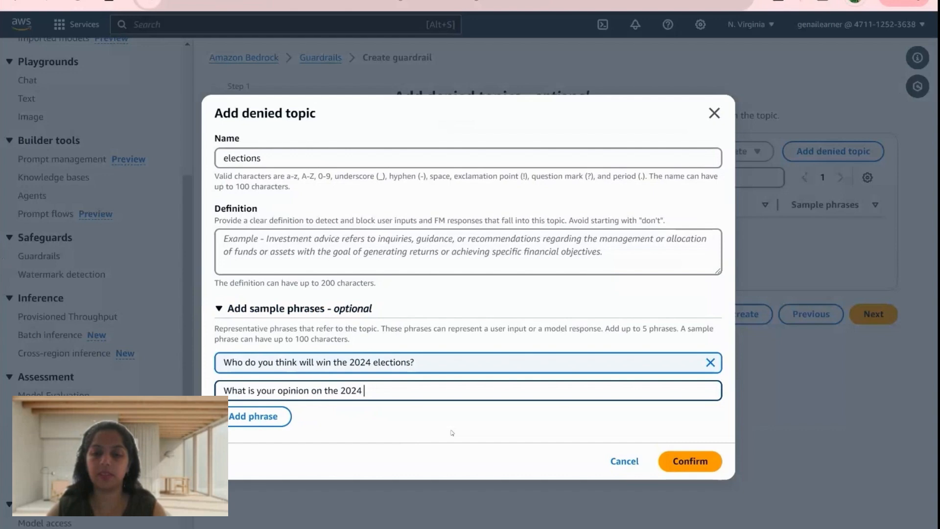
{"action": "type", "text": "tes?"}
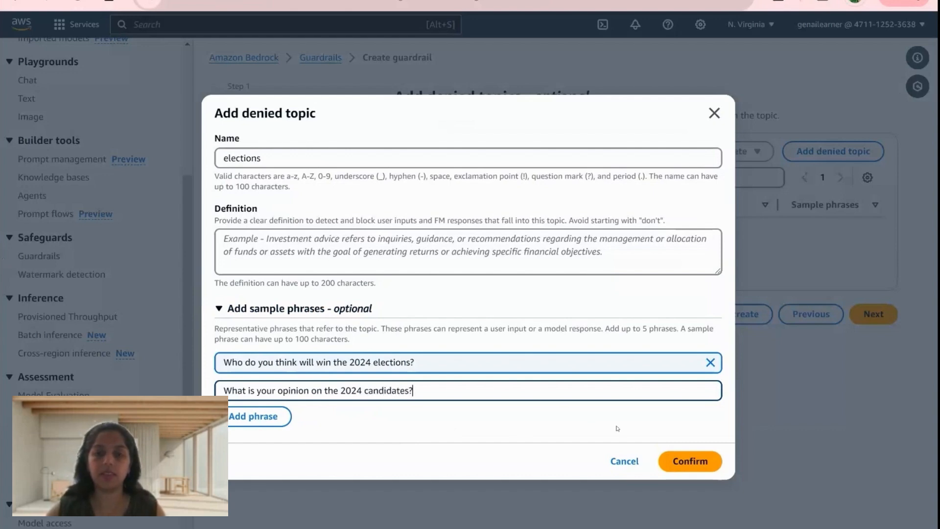
{"action": "left_click", "coordinate": [683, 459]}
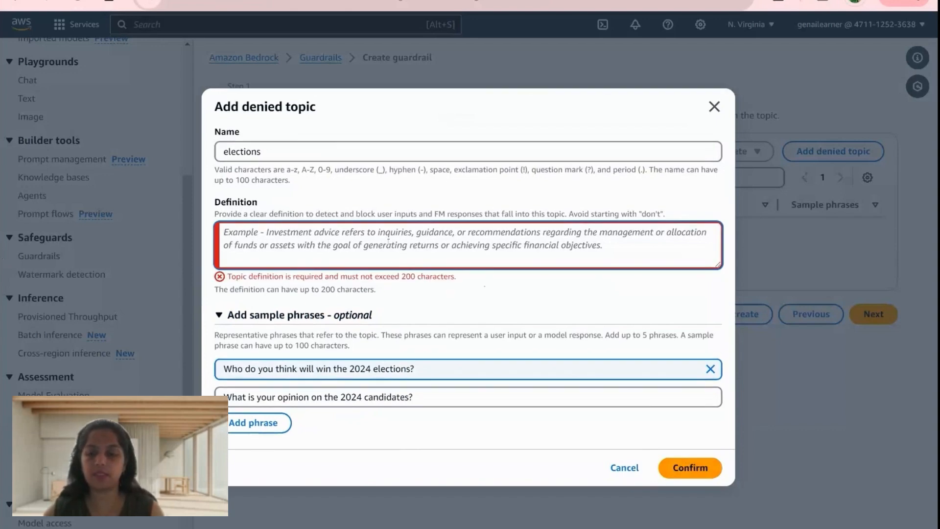
- Define the topic as "deny questions asked on elections", confirm it and continue to the word filters
{"action": "left_click", "coordinate": [389, 241]}
{"action": "type", "text": "control"}
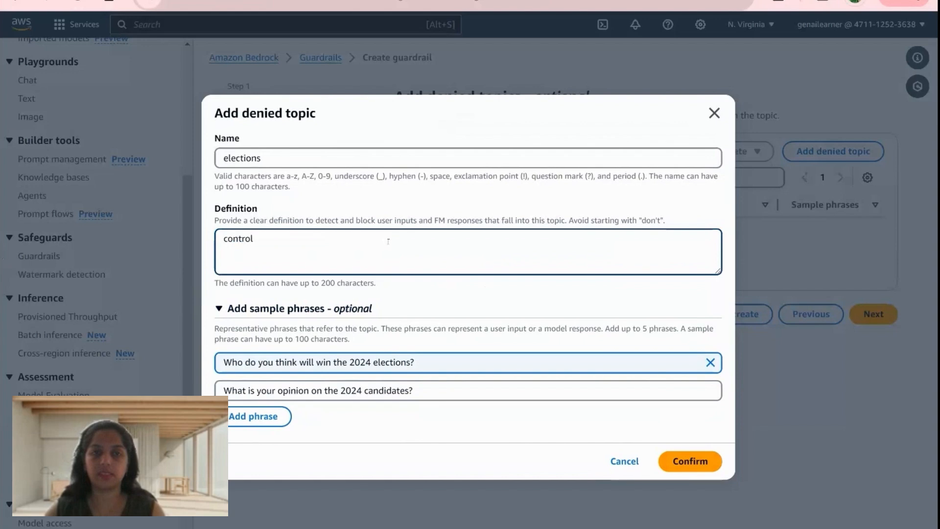
{"action": "key", "text": "BackSpace"}
{"action": "key", "text": "BackSpace"}
{"action": "key", "text": "BackSpace"}
{"action": "key", "text": "BackSpace"}
{"action": "key", "text": "BackSpace"}
{"action": "key", "text": "BackSpace"}
{"action": "key", "text": "BackSpace"}
{"action": "type", "text": "deny"}
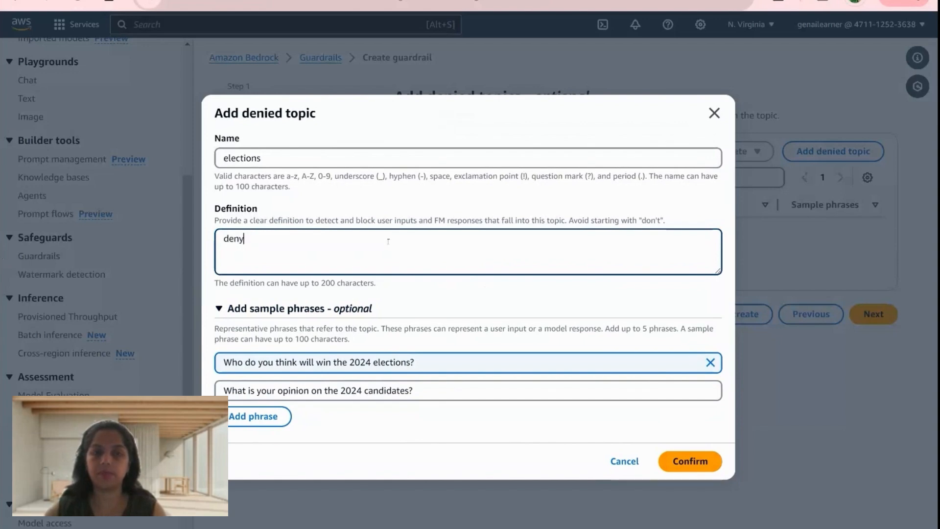
{"action": "type", "text": " questions a"}
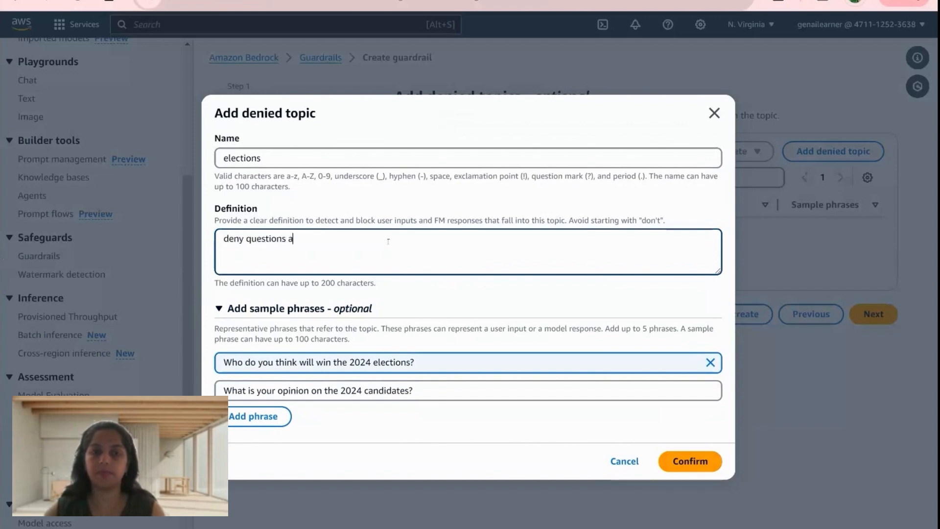
{"action": "type", "text": "sked on elec"}
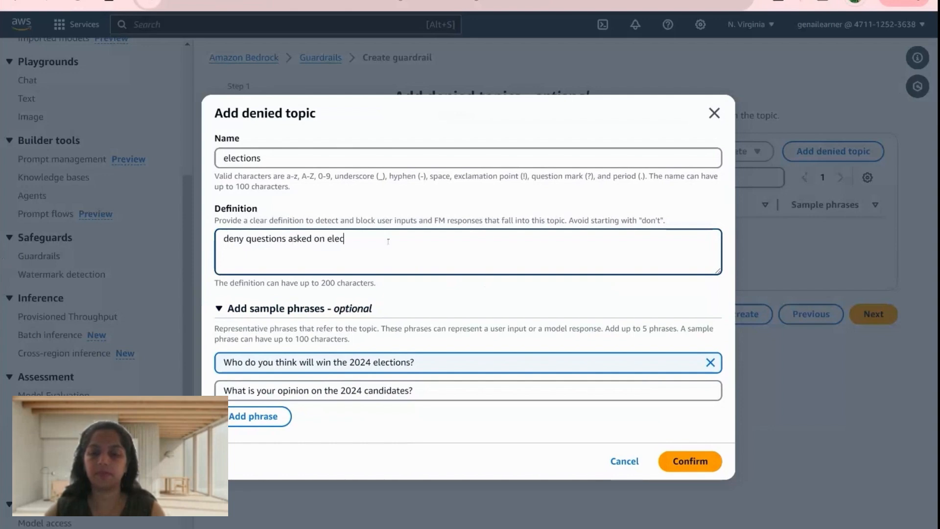
{"action": "type", "text": "tions"}
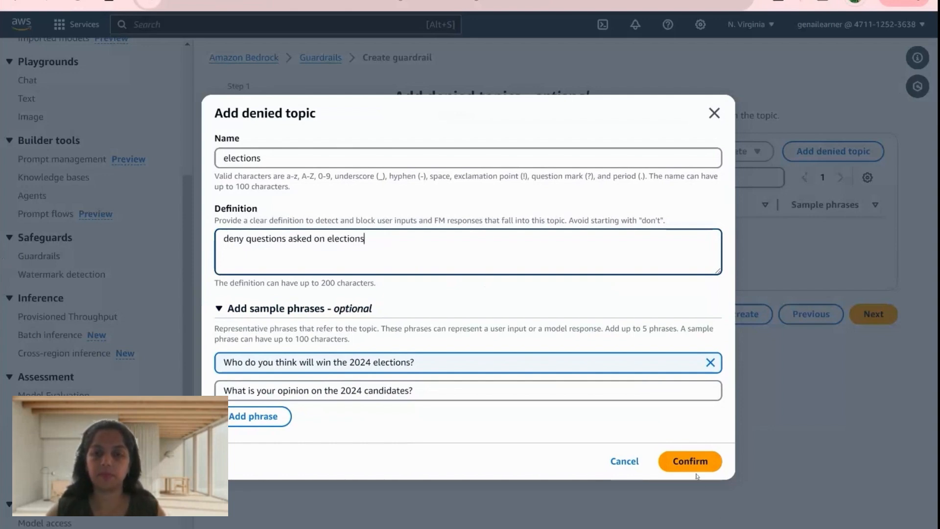
{"action": "left_click", "coordinate": [693, 465]}
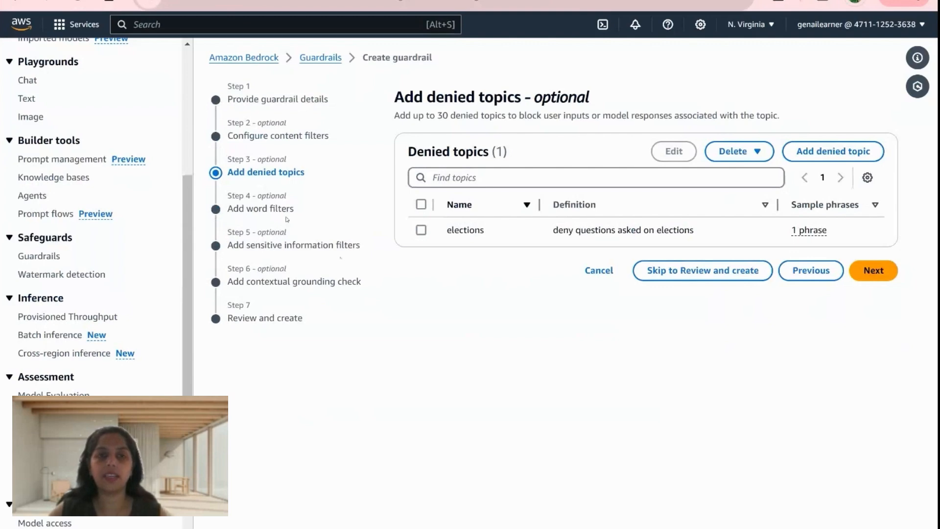
{"action": "left_click", "coordinate": [874, 271]}
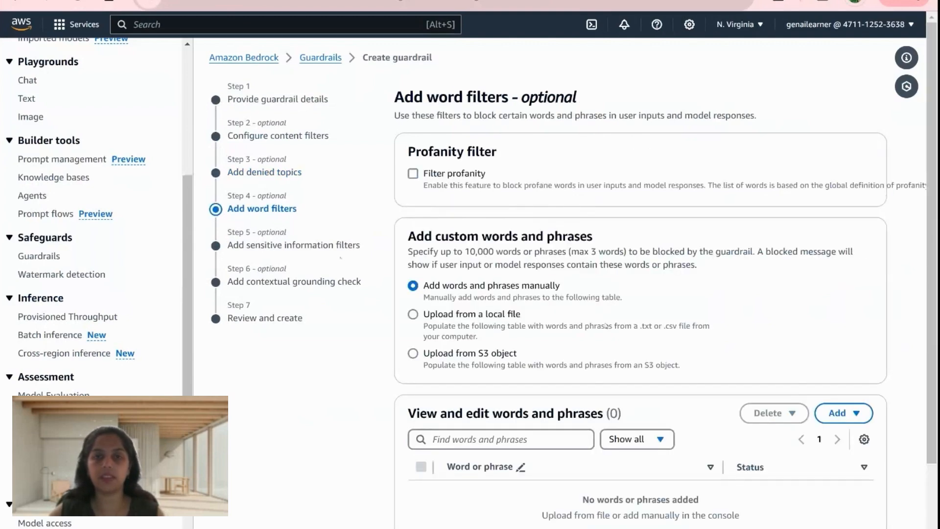
- Add "narcotics" manually to the custom words and phrases to block
{"action": "scroll", "coordinate": [537, 197], "scroll_direction": "down", "scroll_amount": 3}
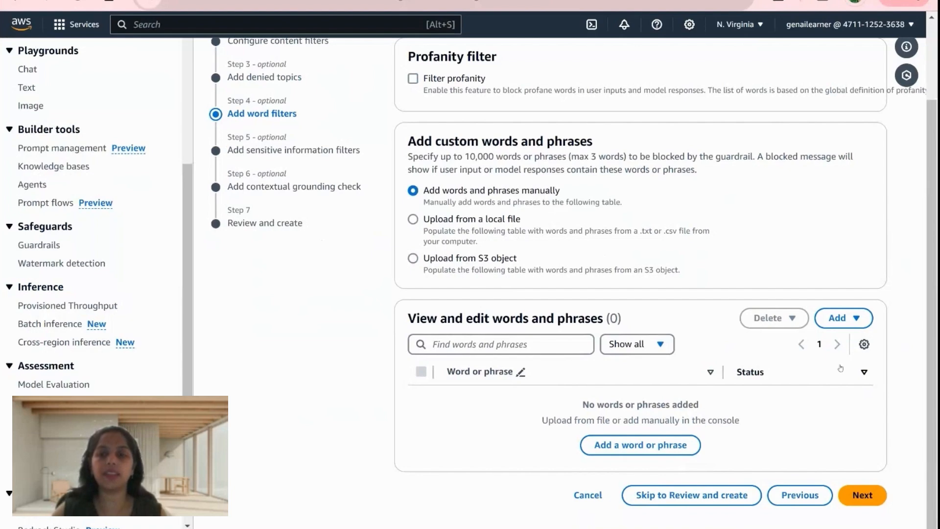
{"action": "left_click", "coordinate": [661, 445]}
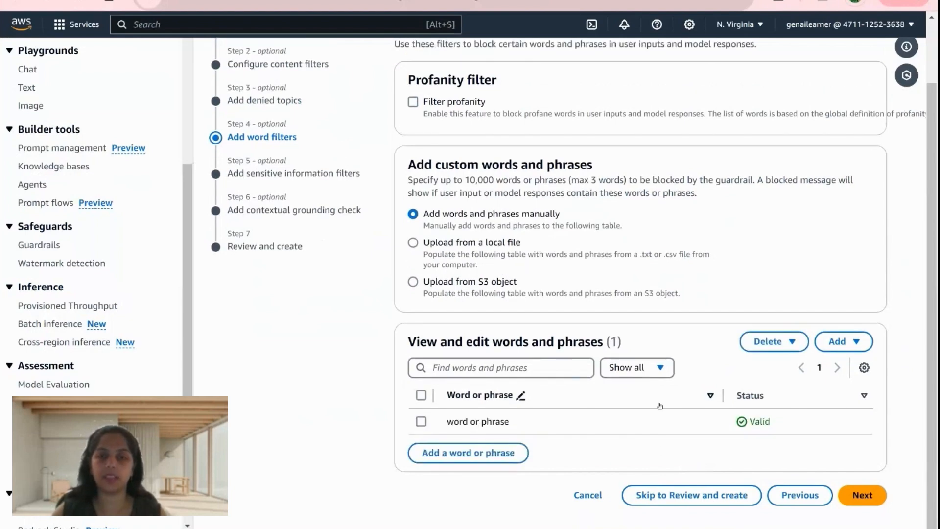
{"action": "left_click", "coordinate": [491, 423]}
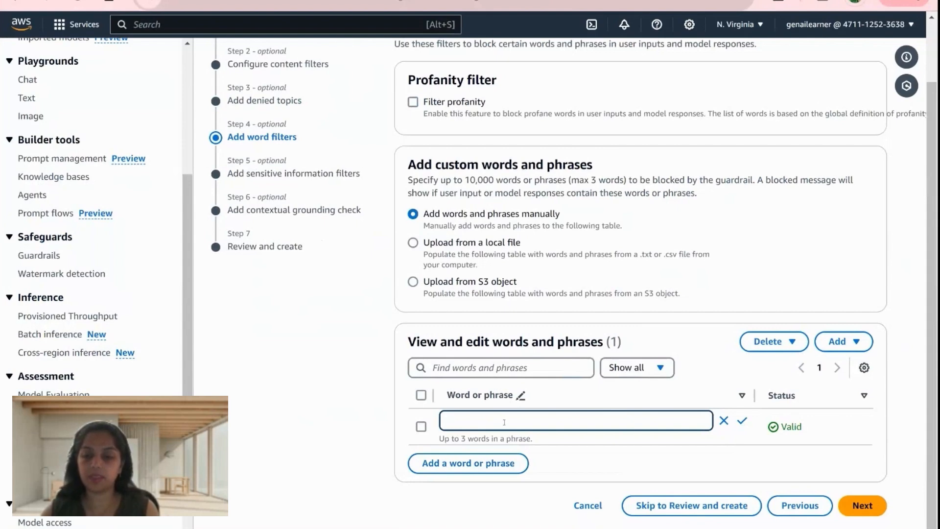
{"action": "type", "text": "narco"}
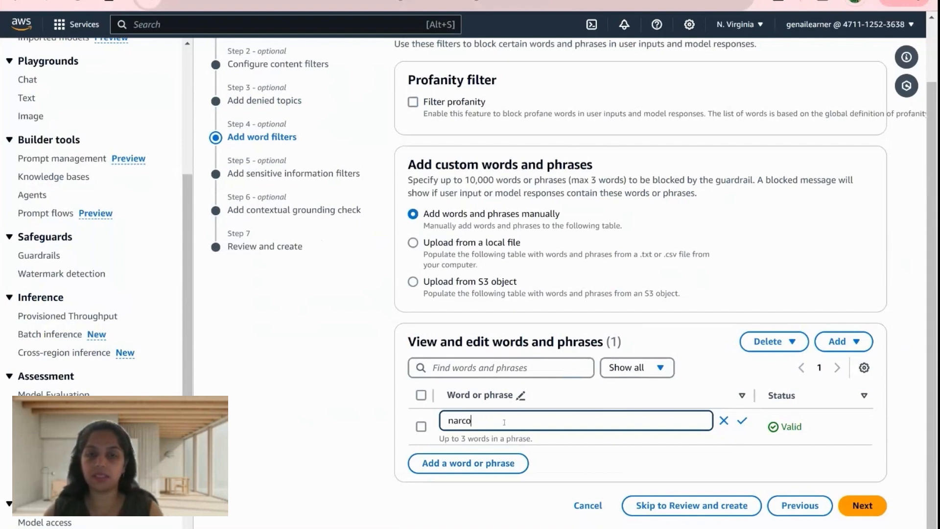
{"action": "type", "text": "tics"}
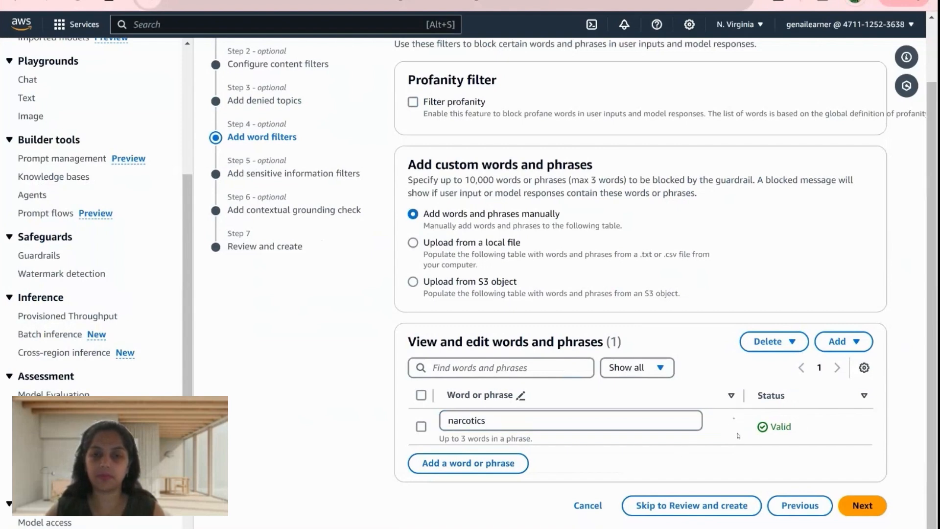
{"action": "left_click", "coordinate": [742, 421]}
- Add "coccaine" as a second blocked word and continue to the sensitive information filters
{"action": "left_click", "coordinate": [469, 453]}
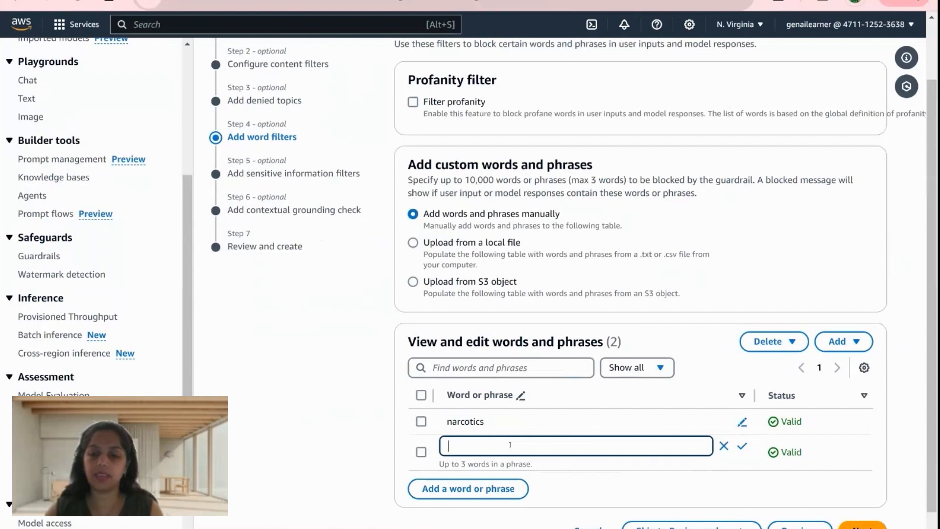
{"action": "type", "text": "coccaine"}
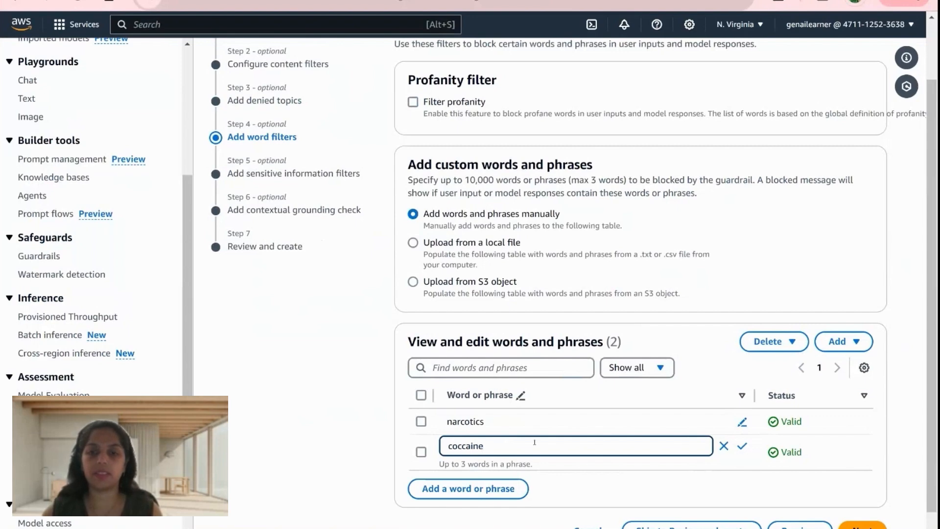
{"action": "left_click", "coordinate": [742, 446]}
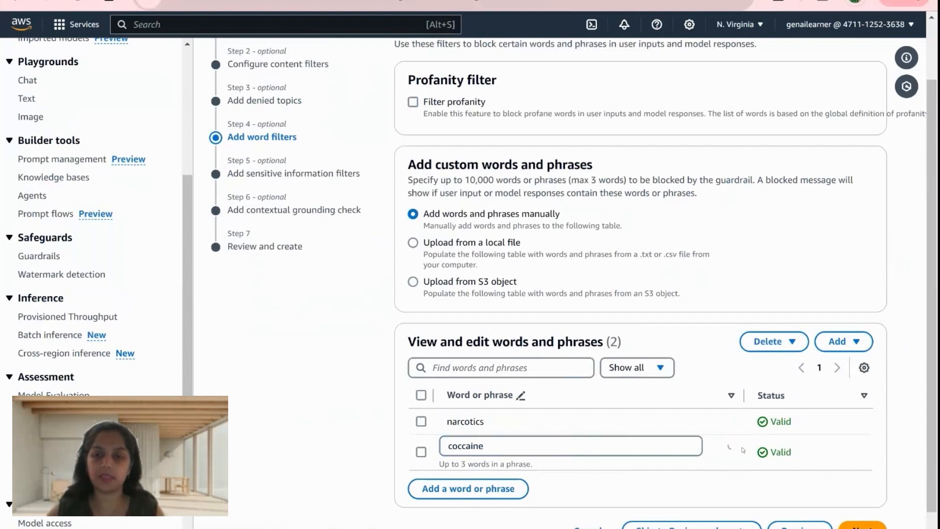
{"action": "scroll", "coordinate": [636, 470], "scroll_direction": "down", "scroll_amount": 1}
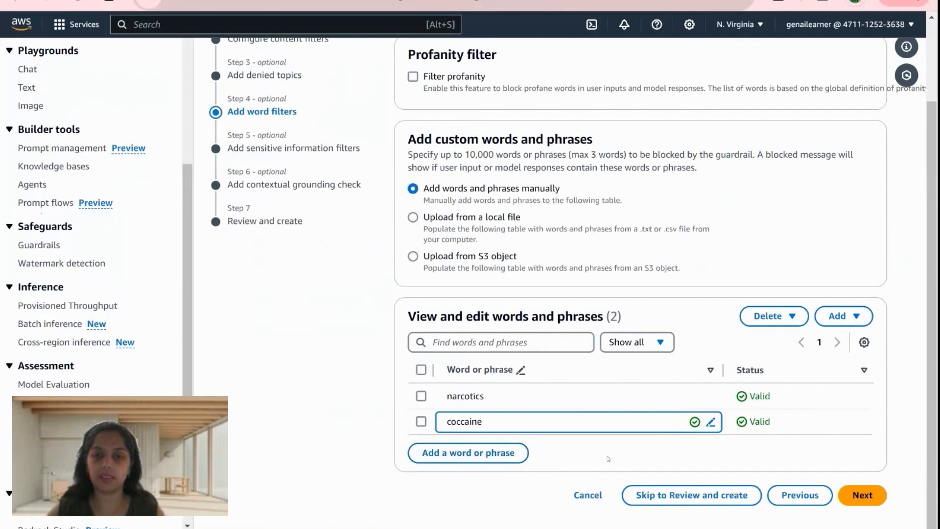
{"action": "left_click", "coordinate": [865, 496]}
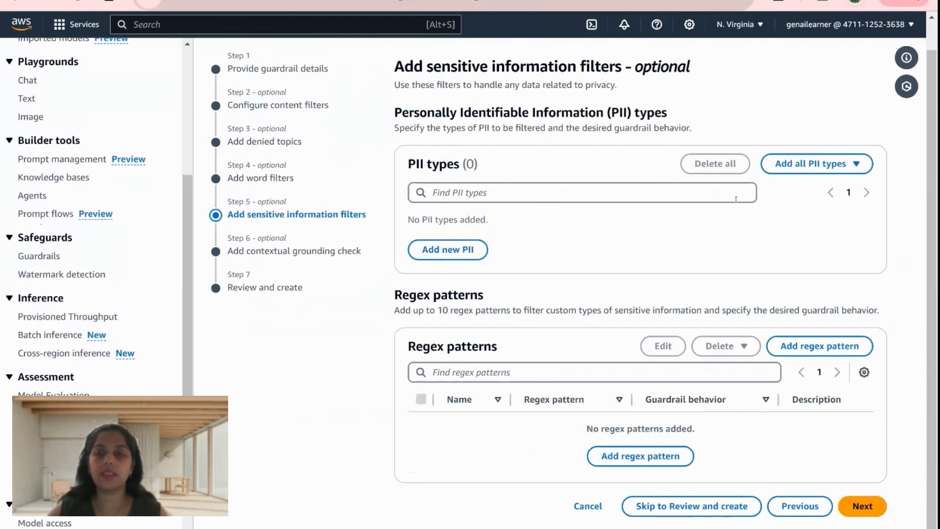
- Add all 31 PII types to the sensitive information filters without a preset behavior
{"action": "left_click", "coordinate": [796, 165]}
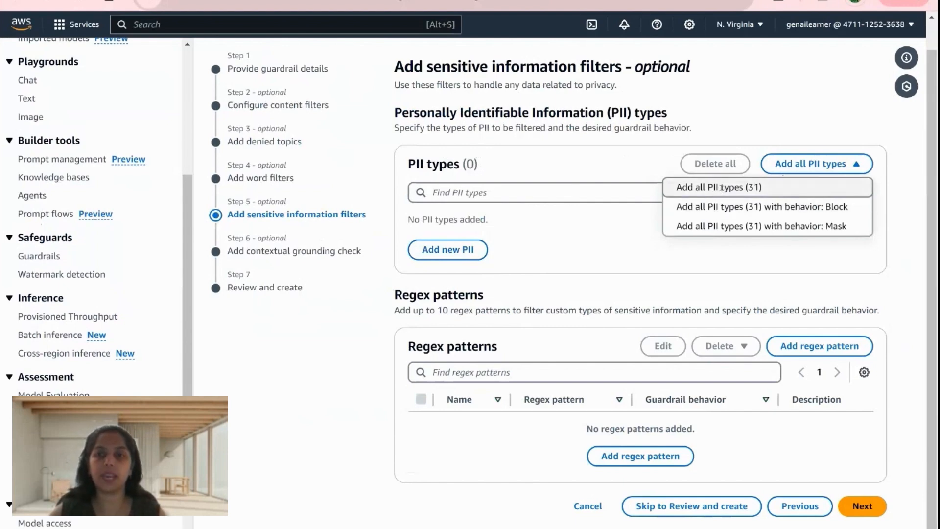
{"action": "left_click", "coordinate": [720, 188]}
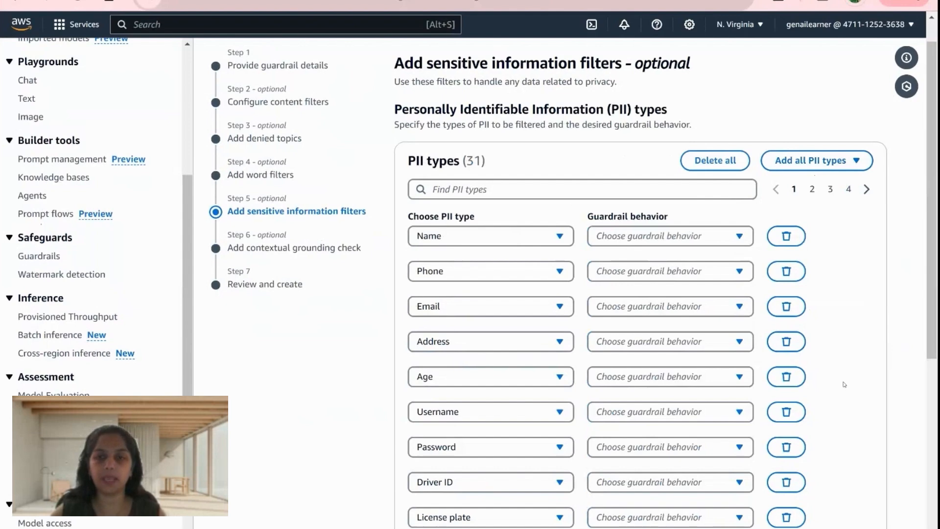
{"action": "scroll", "coordinate": [513, 327], "scroll_direction": "down", "scroll_amount": 4}
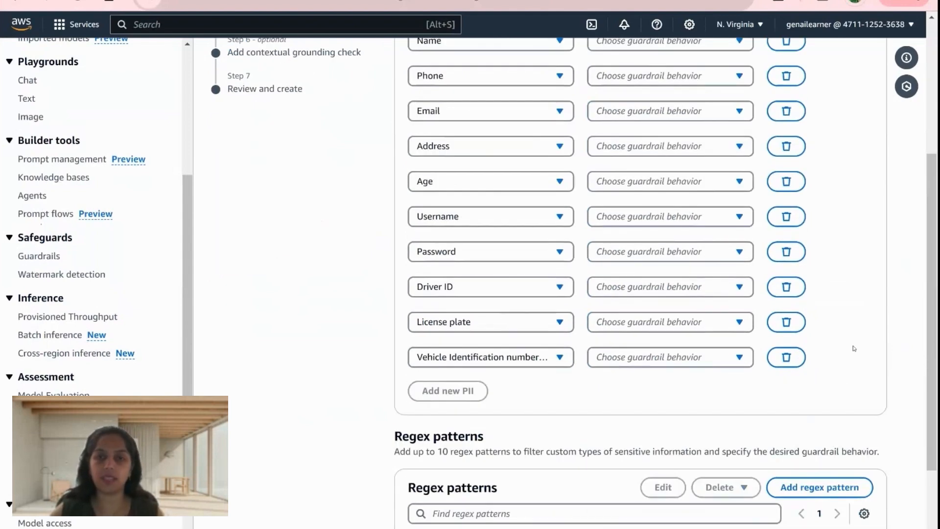
{"action": "scroll", "coordinate": [854, 349], "scroll_direction": "up", "scroll_amount": 4}
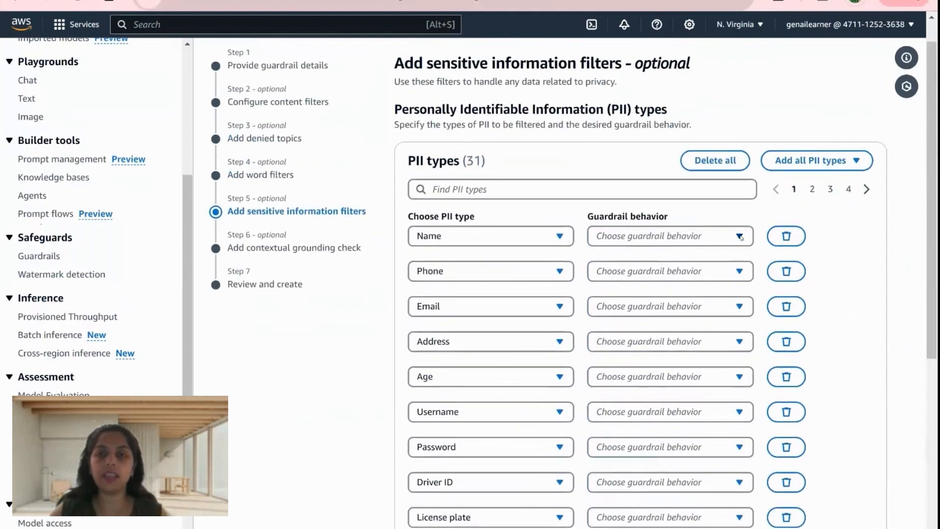
- Set the guardrail behavior to Block for Name and to Mask for Phone and Email
{"action": "left_click", "coordinate": [740, 237]}
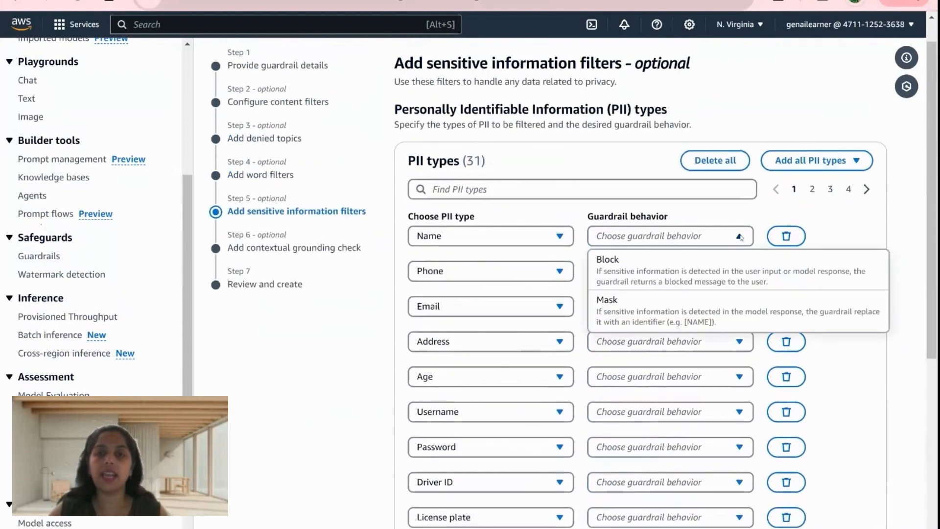
{"action": "left_click", "coordinate": [630, 271]}
{"action": "left_click", "coordinate": [653, 278]}
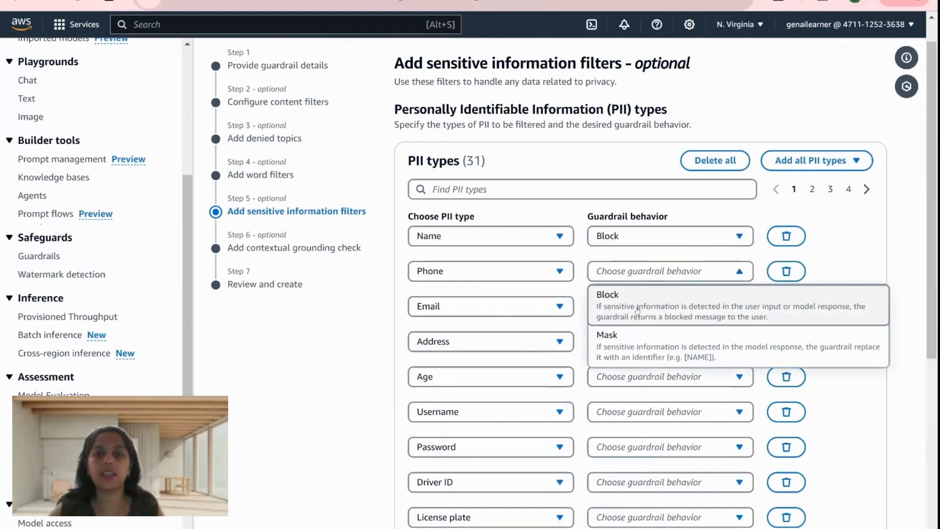
{"action": "left_click", "coordinate": [622, 354]}
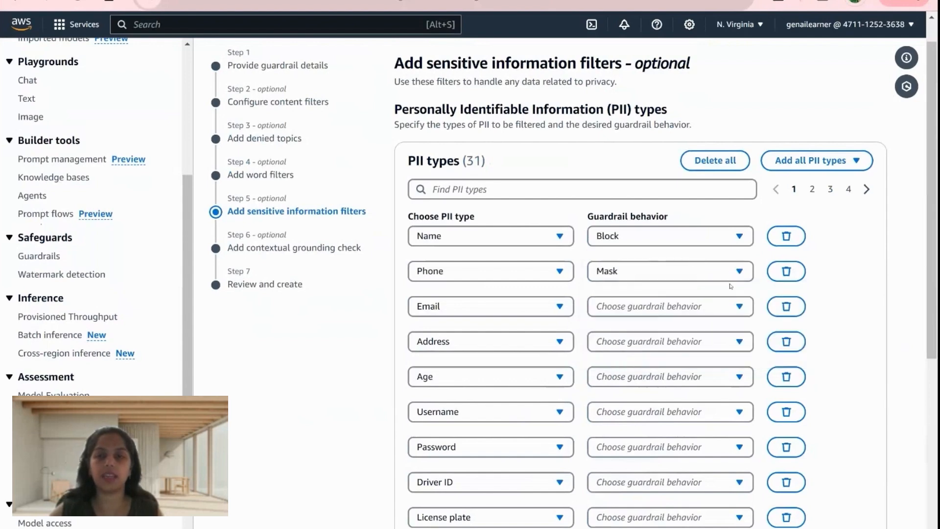
{"action": "left_click", "coordinate": [710, 307]}
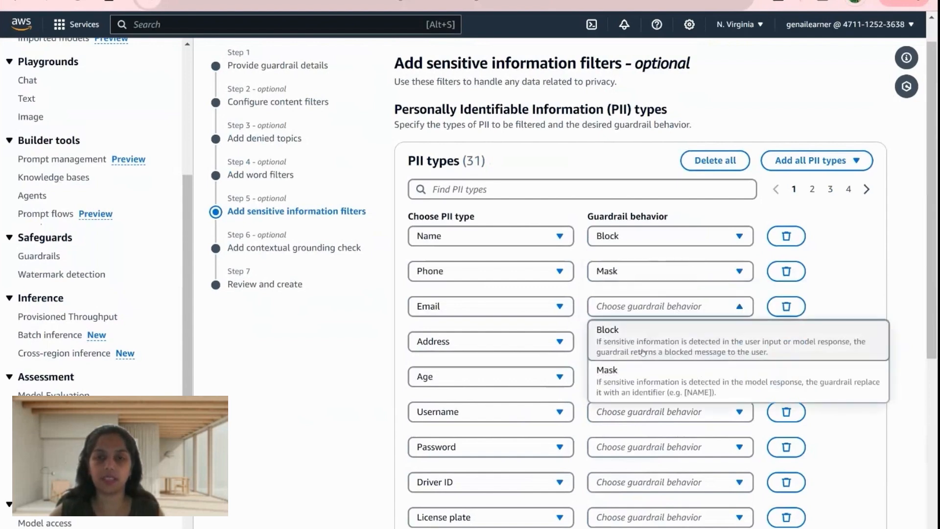
{"action": "left_click", "coordinate": [632, 385]}
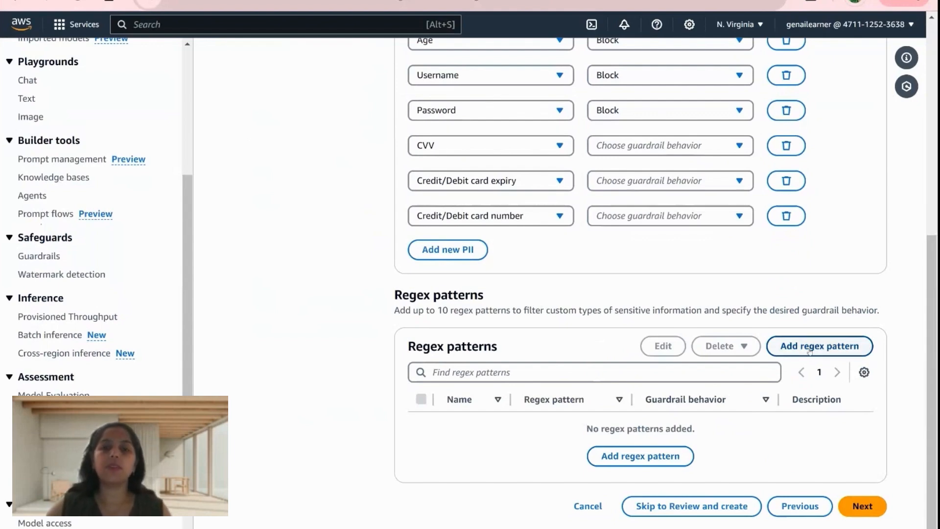
{"action": "left_click", "coordinate": [809, 348]}
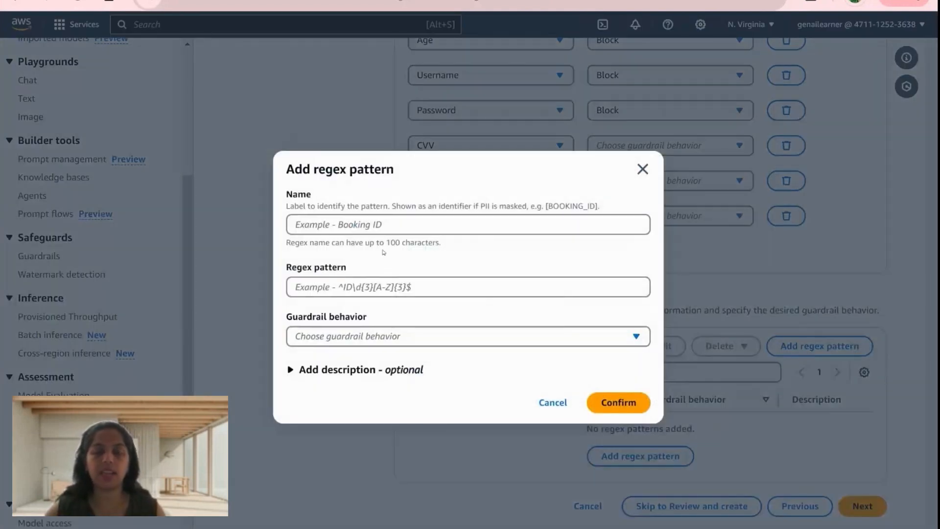
{"action": "left_click", "coordinate": [415, 221]}
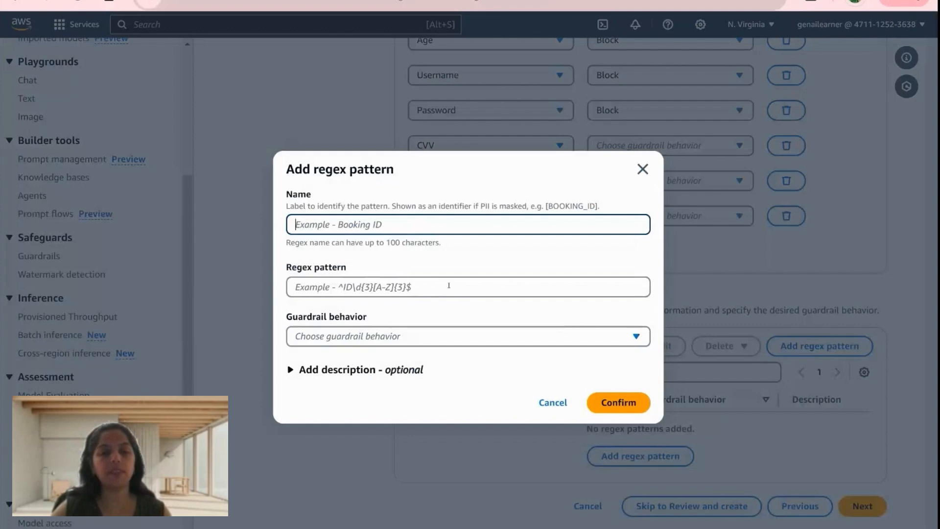
{"action": "left_click", "coordinate": [370, 292]}
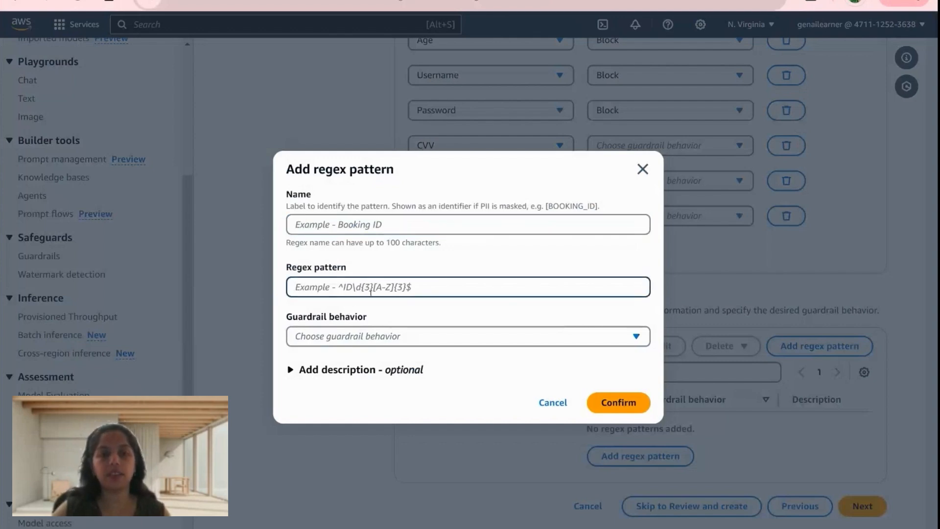
{"action": "left_click", "coordinate": [384, 335]}
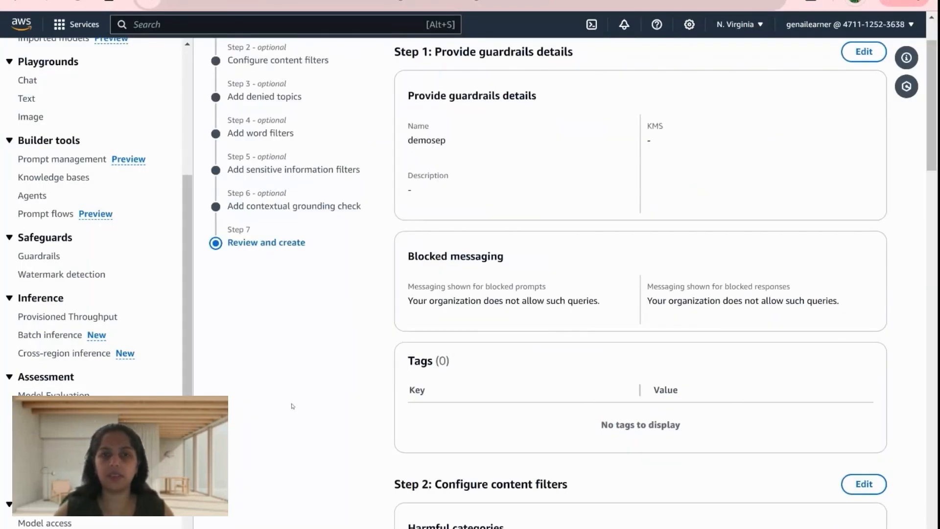
- Review the full configuration, create the demosep guardrail, and open its working draft
{"action": "scroll", "coordinate": [292, 406], "scroll_direction": "down", "scroll_amount": 20}
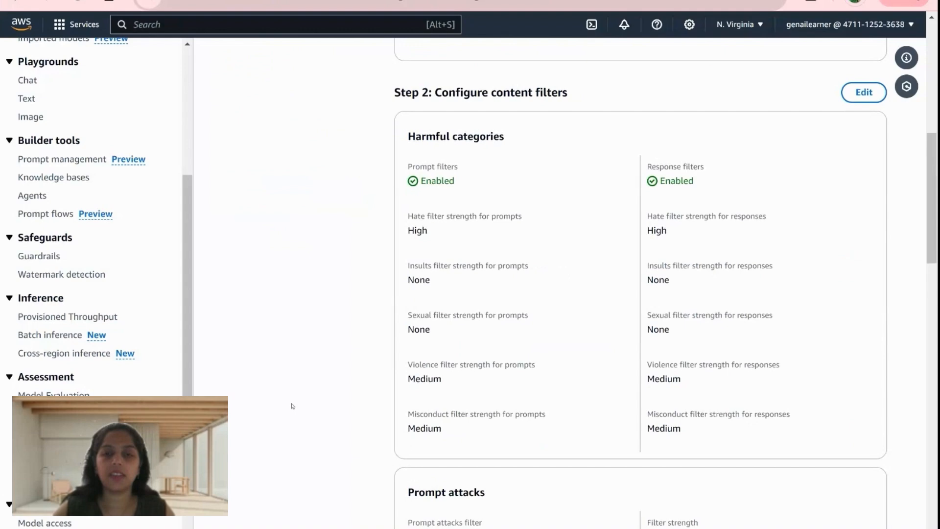
{"action": "scroll", "coordinate": [292, 405], "scroll_direction": "down", "scroll_amount": 2}
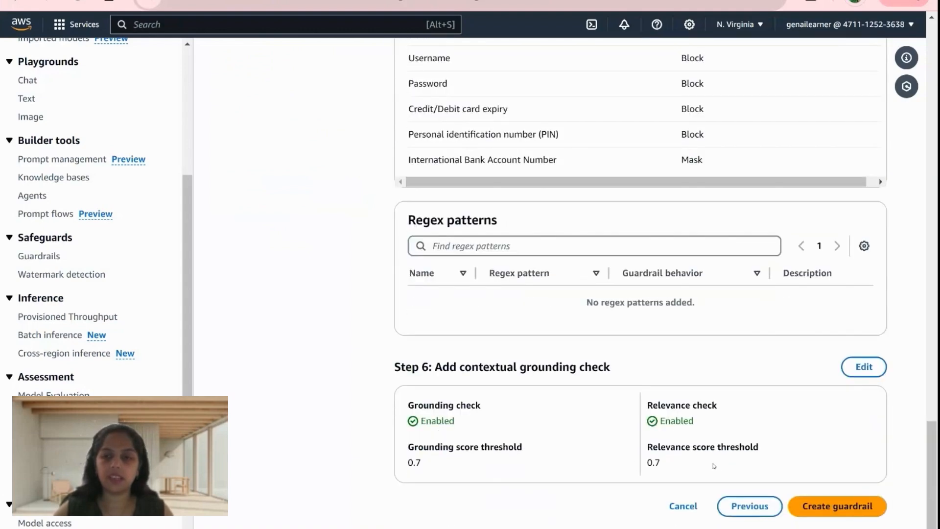
{"action": "left_click", "coordinate": [833, 507]}
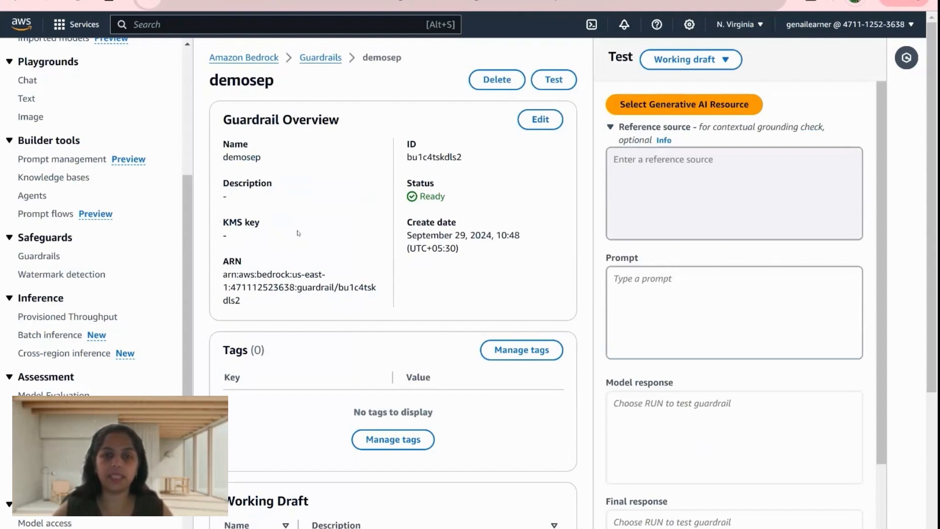
{"action": "scroll", "coordinate": [459, 306], "scroll_direction": "down", "scroll_amount": 5}
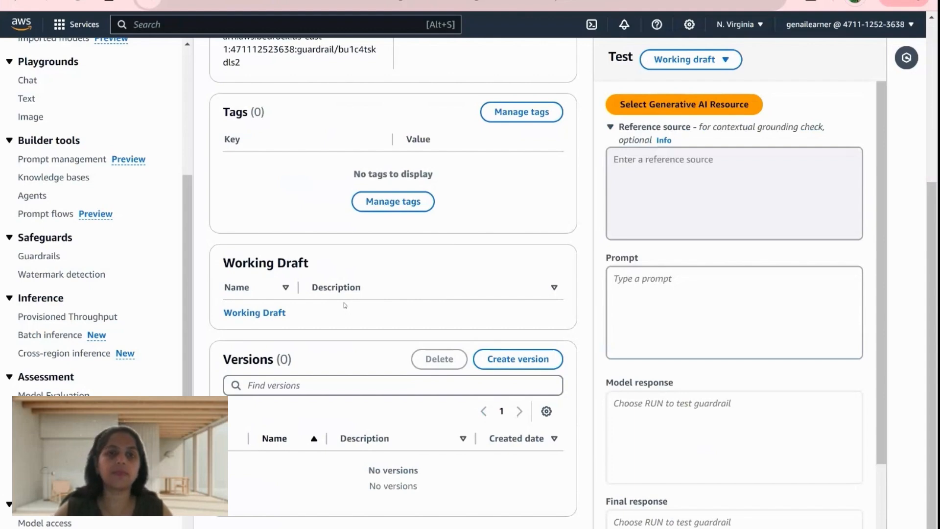
{"action": "left_click", "coordinate": [278, 314]}
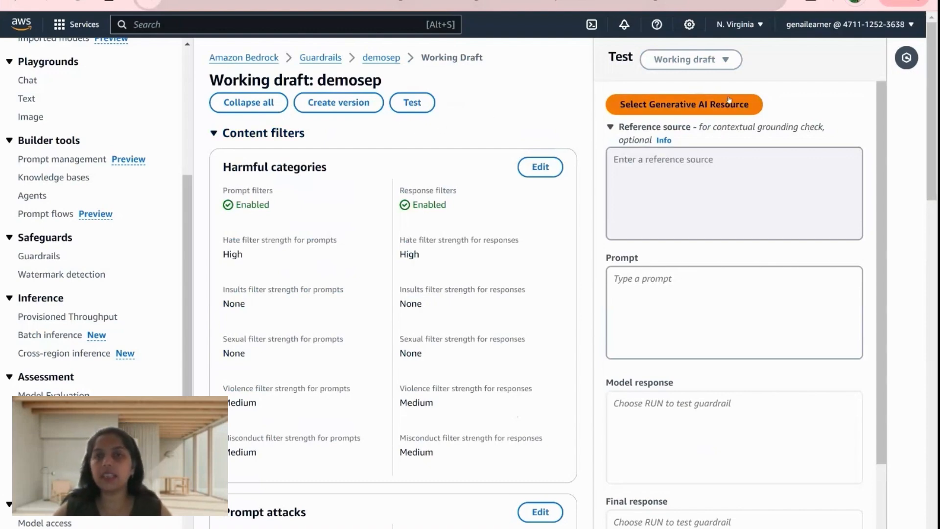
- Select Amazon's Titan Text G1 - Premier with on-demand throughput as the model for testing the guardrail
{"action": "left_click", "coordinate": [689, 103]}
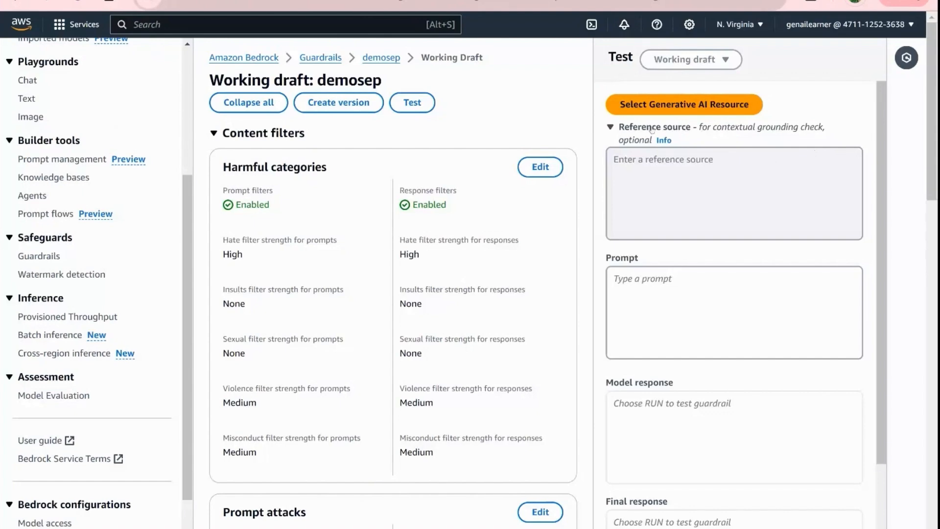
{"action": "left_click", "coordinate": [662, 106]}
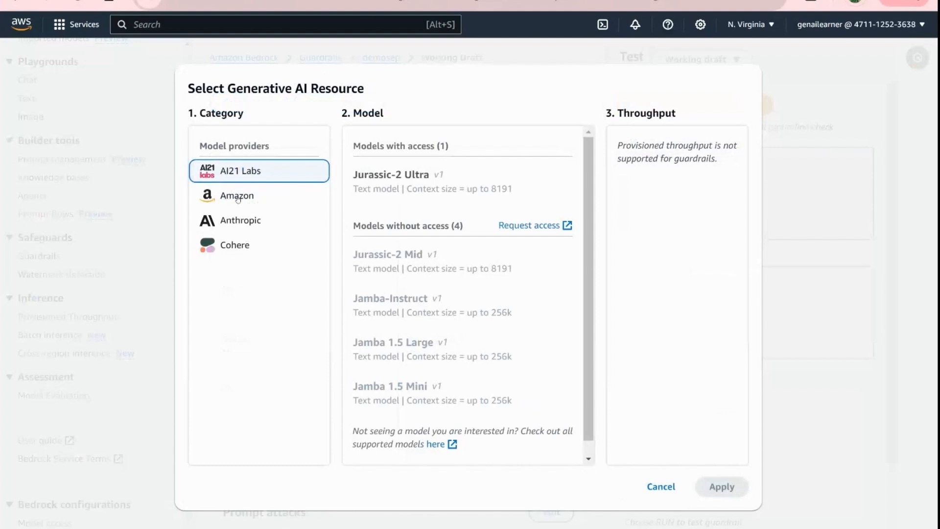
{"action": "left_click", "coordinate": [225, 197]}
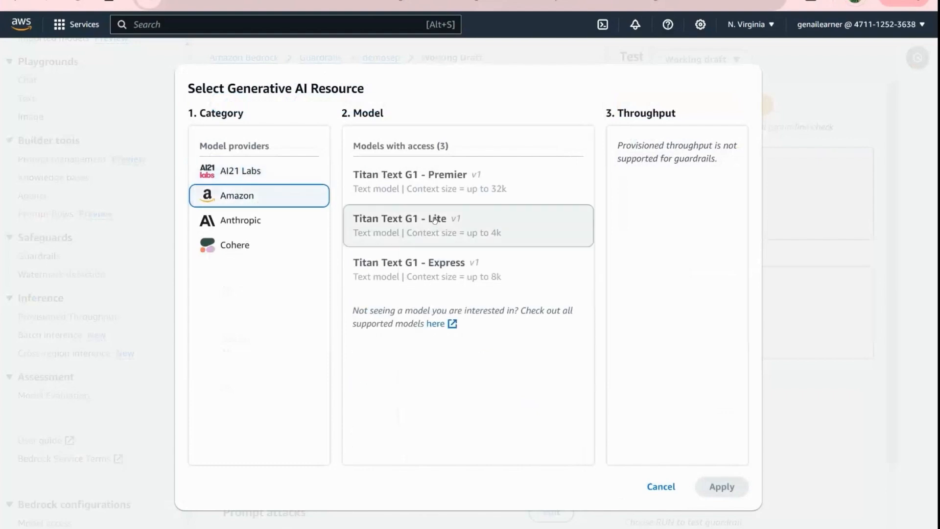
{"action": "left_click", "coordinate": [429, 182]}
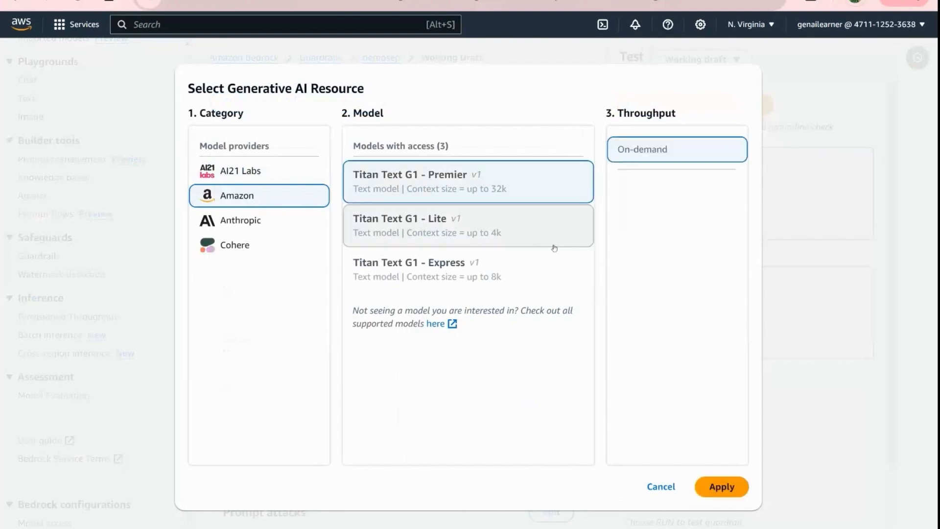
{"action": "left_click", "coordinate": [724, 490]}
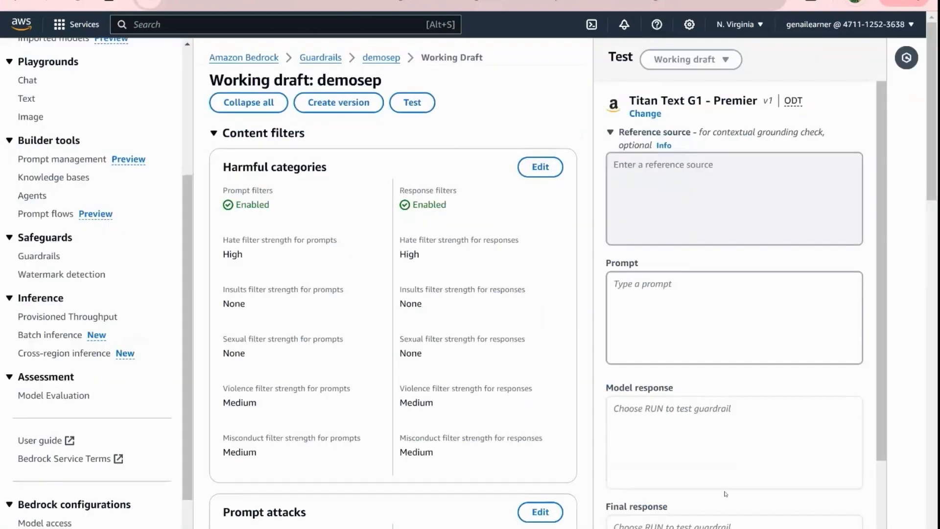
- Run a guardrail test with the prompt "I want to buy some narcotics" and no reference source
{"action": "left_click", "coordinate": [668, 178]}
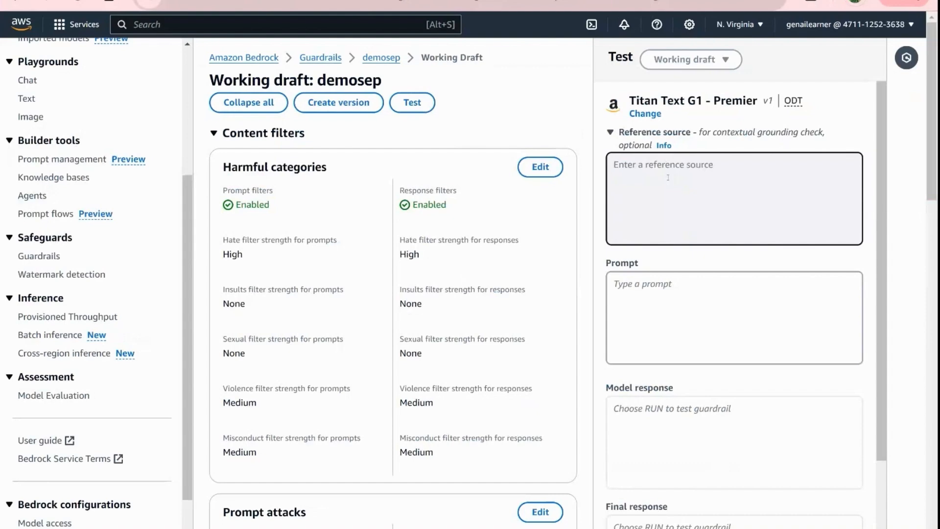
{"action": "left_click", "coordinate": [656, 285]}
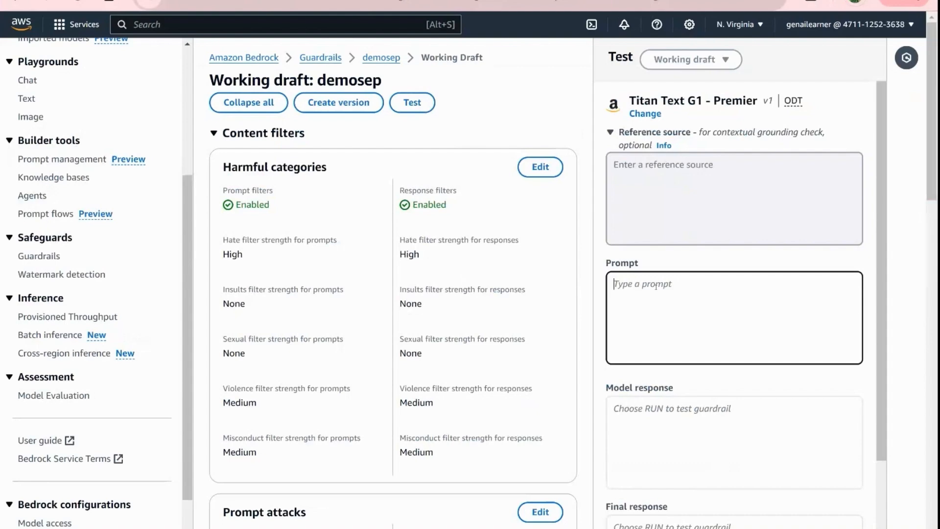
{"action": "type", "text": "I want to buy some ba"}
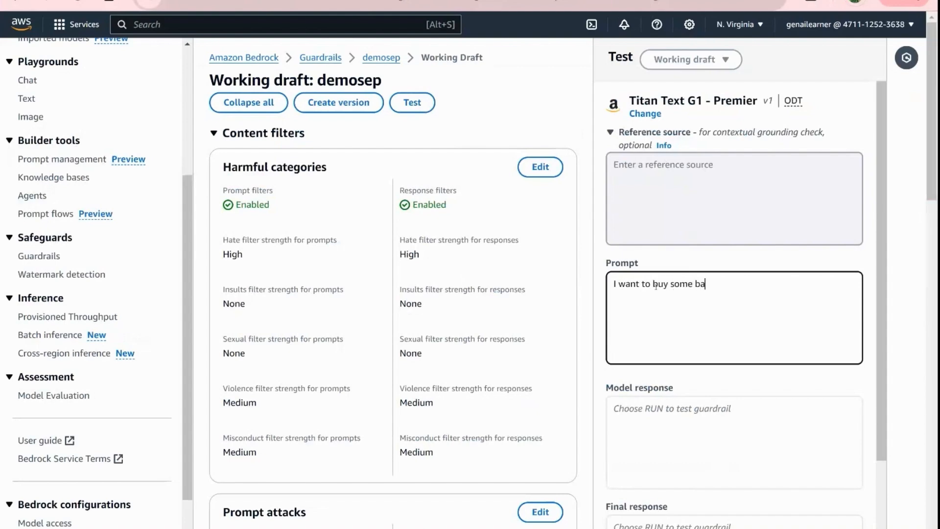
{"action": "key", "text": "BackSpace"}
{"action": "key", "text": "BackSpace"}
{"action": "type", "text": "narcotics"}
{"action": "scroll", "coordinate": [768, 386], "scroll_direction": "down", "scroll_amount": 2}
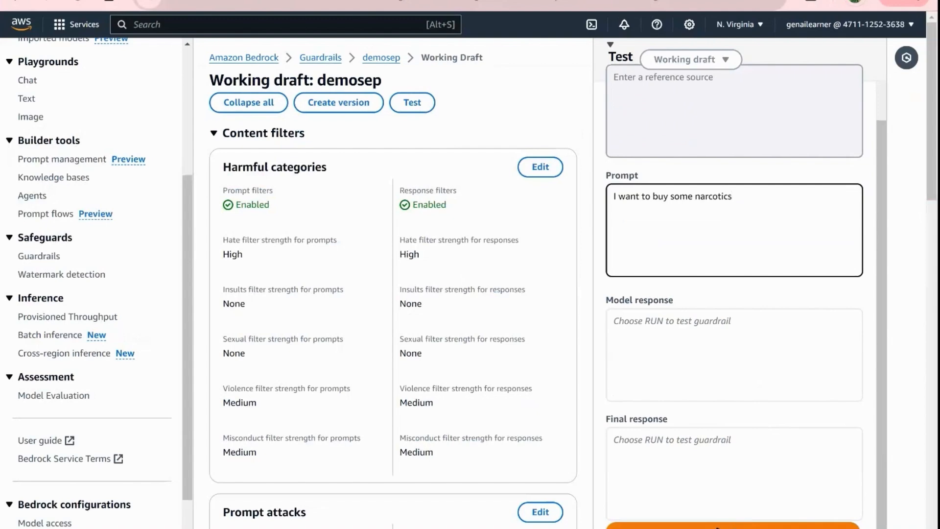
{"action": "left_click", "coordinate": [740, 526]}
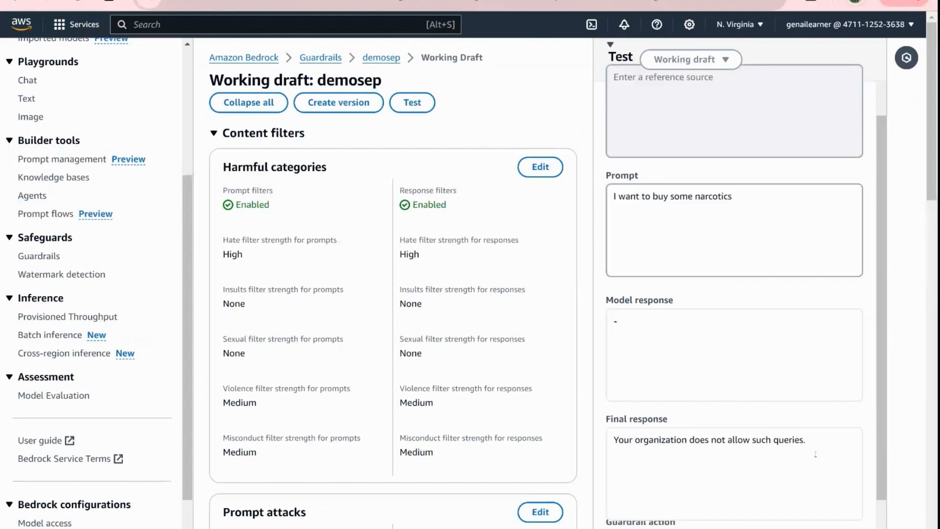
- Check the final response and examine the test results and details for the prompt in the guardrail trace
{"action": "left_click_drag", "start_coordinate": [815, 454], "coordinate": [606, 451]}
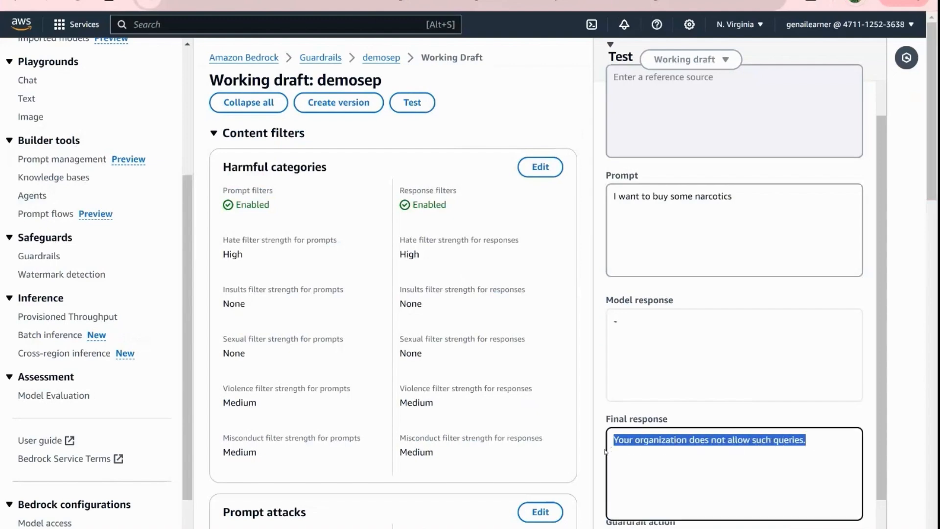
{"action": "left_click", "coordinate": [595, 424]}
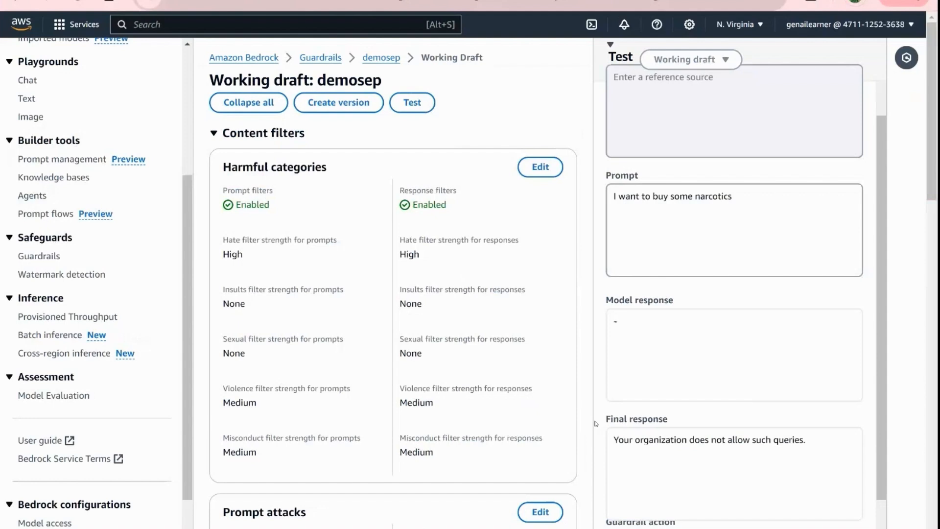
{"action": "scroll", "coordinate": [862, 459], "scroll_direction": "down", "scroll_amount": 1}
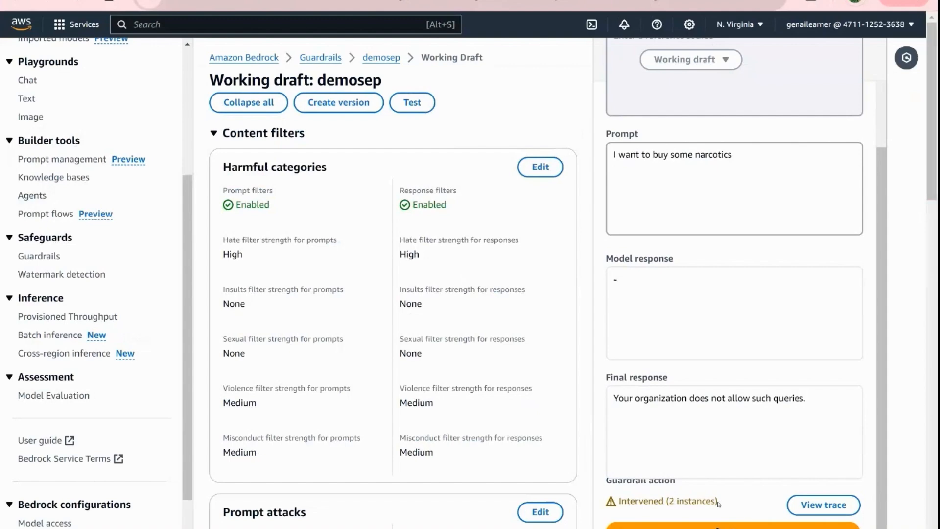
{"action": "left_click", "coordinate": [822, 505]}
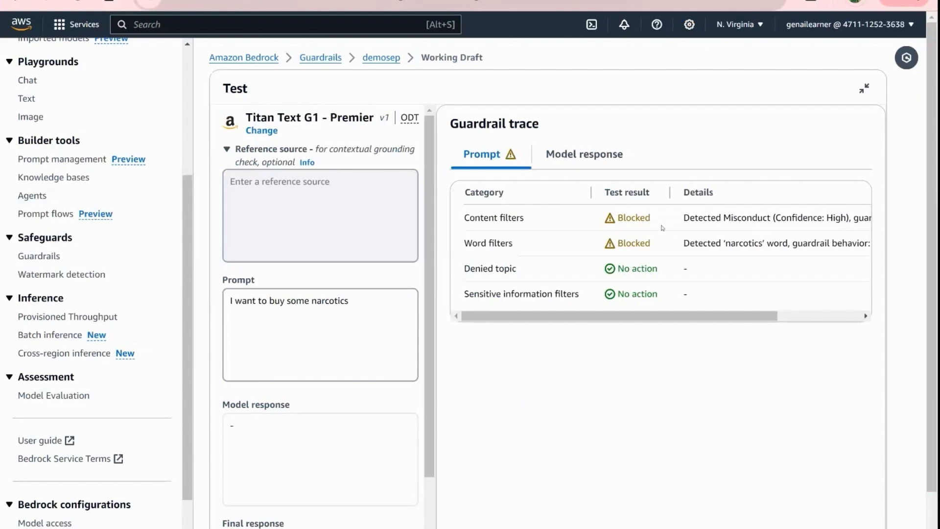
{"action": "mouse_move", "coordinate": [732, 317]}
{"action": "left_mouse_down"}
{"action": "mouse_move", "coordinate": [753, 318]}
{"action": "mouse_move", "coordinate": [729, 319]}
{"action": "left_mouse_up"}
{"action": "left_click_drag", "start_coordinate": [706, 319], "coordinate": [791, 324]}
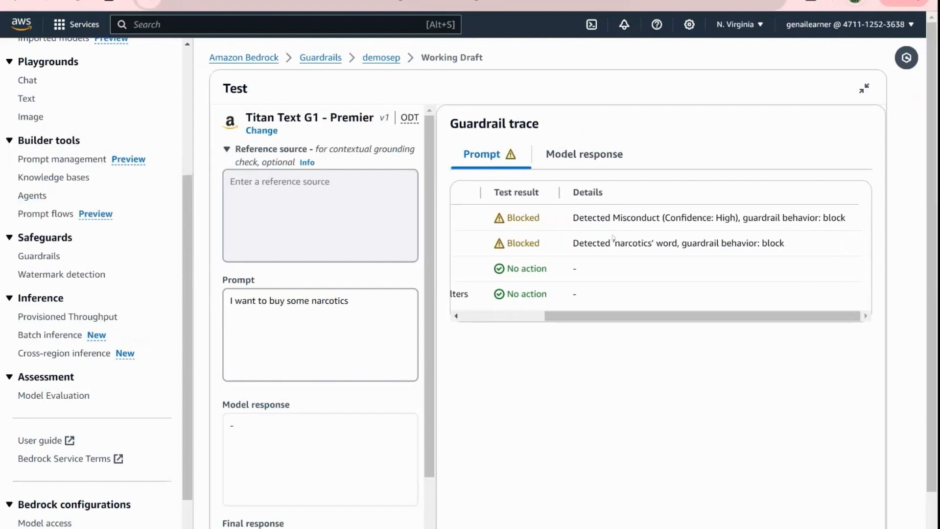
{"action": "left_click_drag", "start_coordinate": [628, 317], "coordinate": [552, 331]}
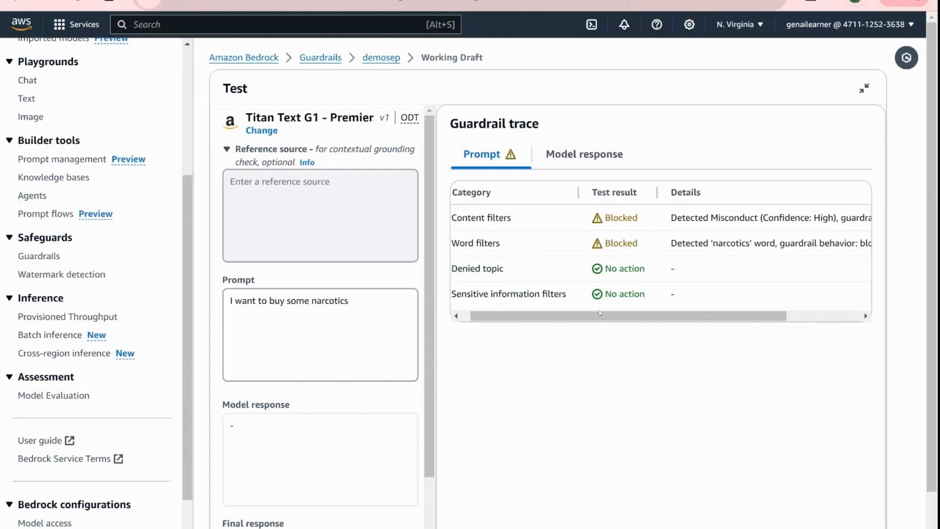
{"action": "left_click_drag", "start_coordinate": [620, 321], "coordinate": [610, 321]}
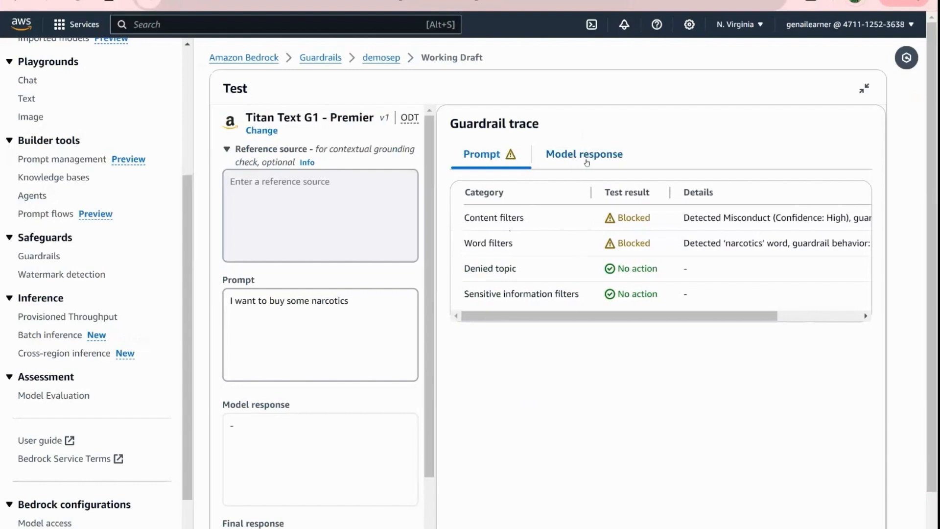
- Examine the model response results in the guardrail trace, including the contextual grounding checks, and return to the prompt results
{"action": "left_click", "coordinate": [593, 160]}
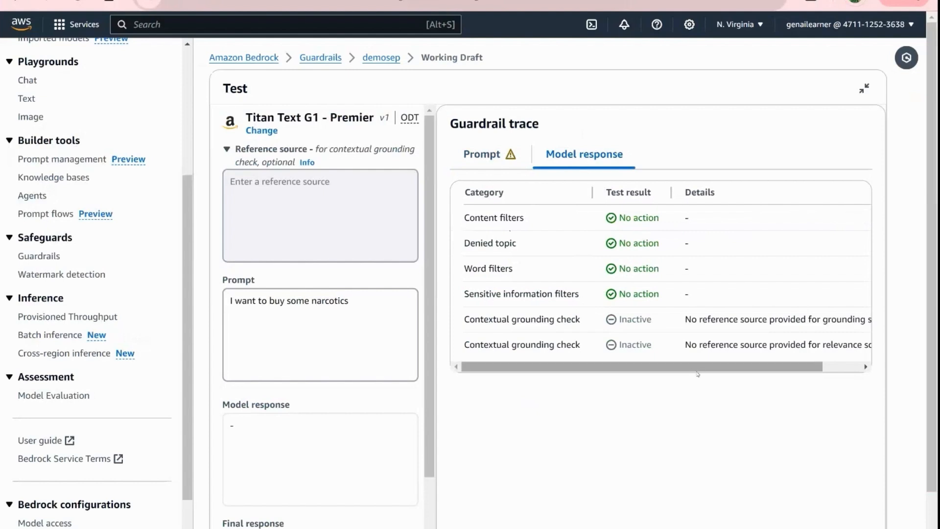
{"action": "scroll", "coordinate": [698, 374], "scroll_direction": "right", "scroll_amount": 3}
{"action": "scroll", "coordinate": [699, 385], "scroll_direction": "left", "scroll_amount": 2}
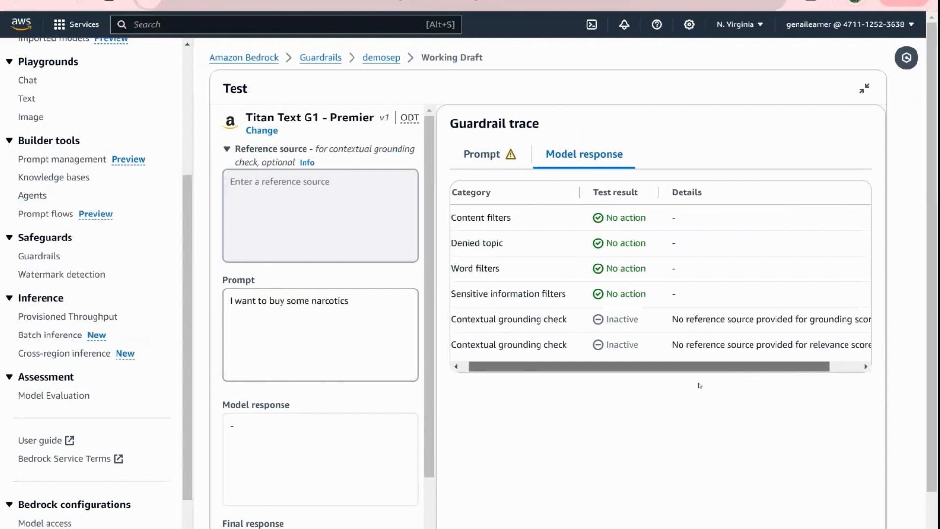
{"action": "scroll", "coordinate": [699, 386], "scroll_direction": "left", "scroll_amount": 1}
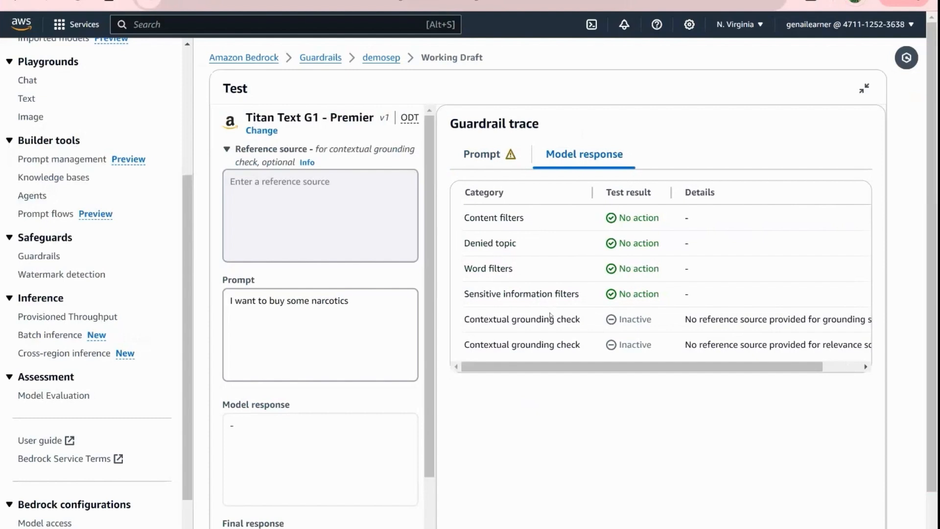
{"action": "left_click", "coordinate": [472, 156]}
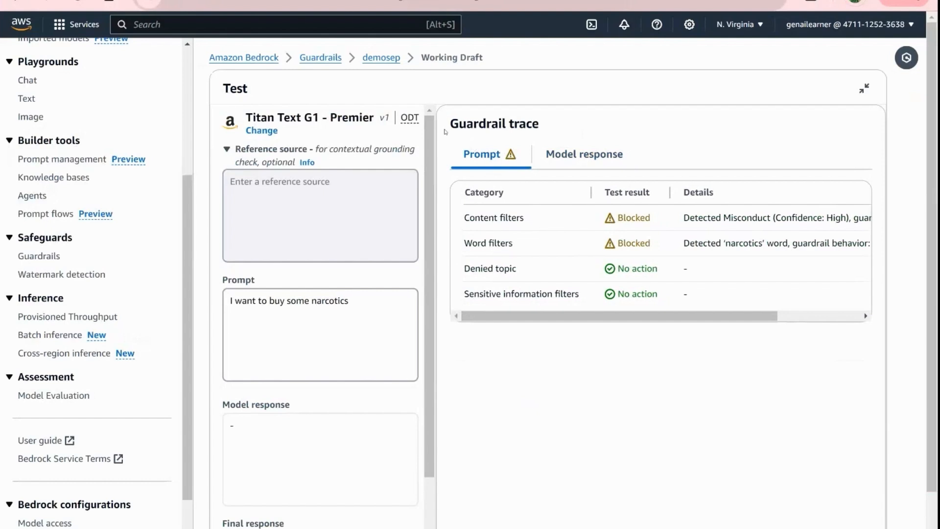
- Change the test prompt to "I want to buy some strawberries" and run the guardrail test again
{"action": "left_click", "coordinate": [381, 306]}
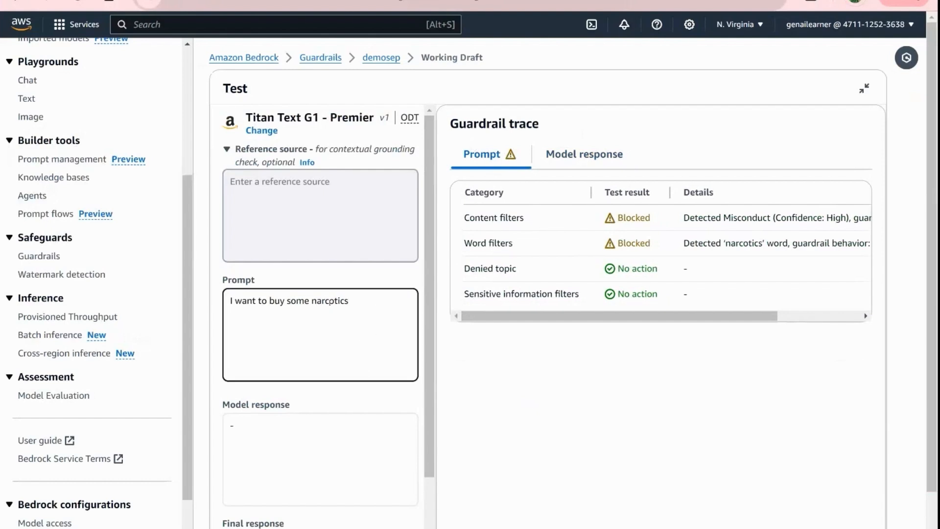
{"action": "left_click_drag", "start_coordinate": [286, 301], "coordinate": [368, 301]}
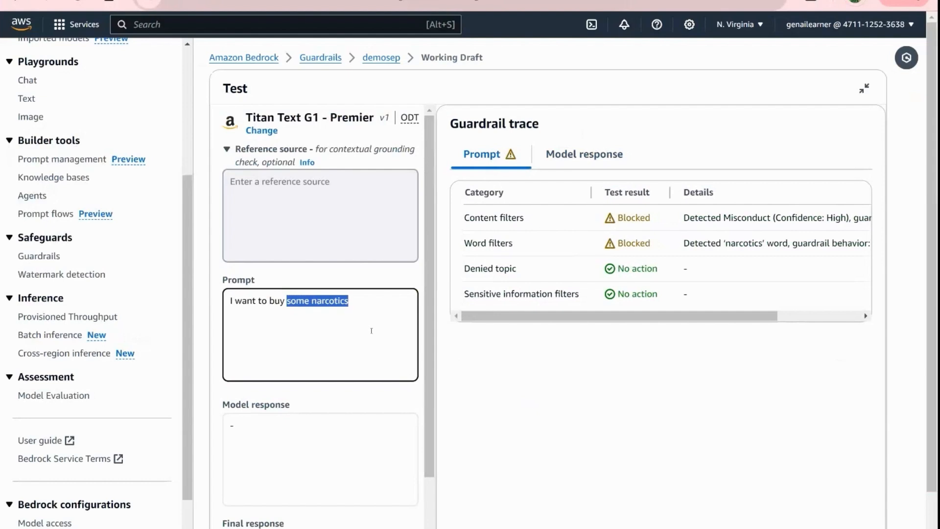
{"action": "key", "text": "BackSpace"}
{"action": "type", "text": "some "}
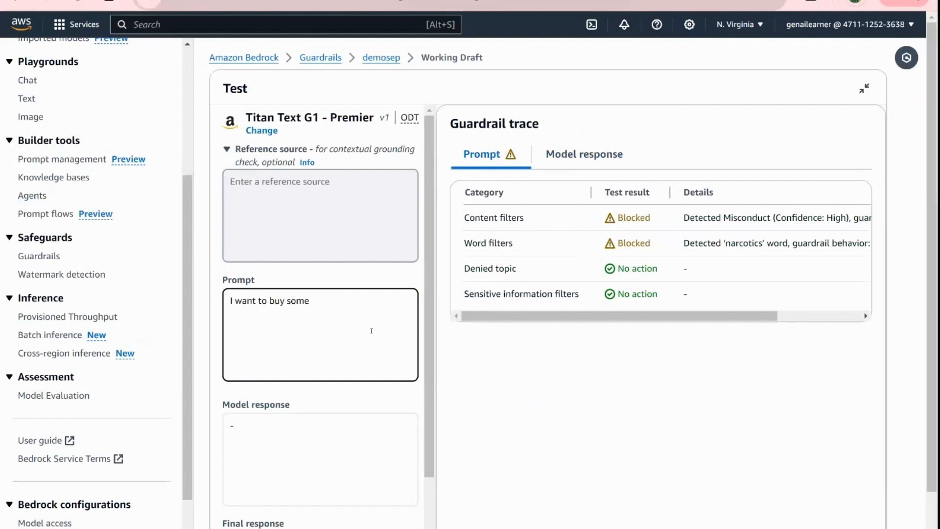
{"action": "type", "text": "strawberries"}
{"action": "scroll", "coordinate": [372, 330], "scroll_direction": "down", "scroll_amount": 2}
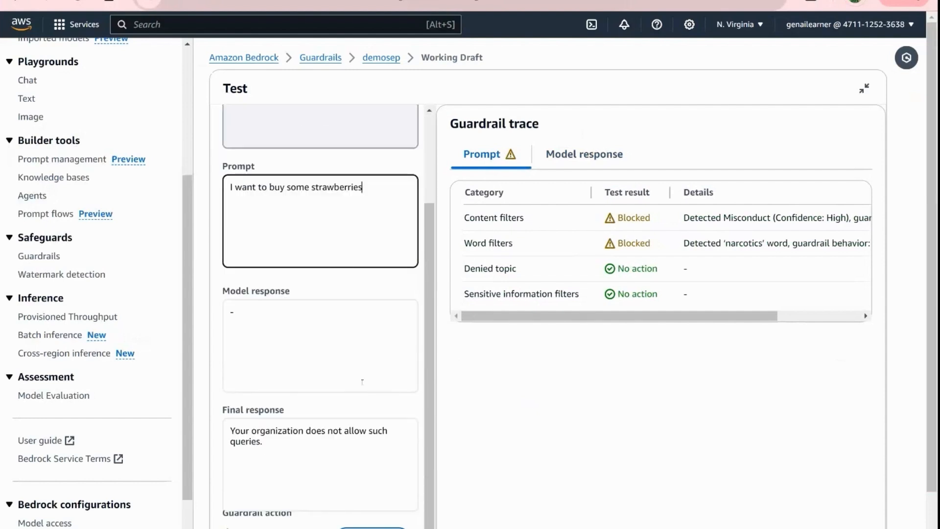
{"action": "scroll", "coordinate": [372, 330], "scroll_direction": "down", "scroll_amount": 2}
{"action": "left_click", "coordinate": [317, 494]}
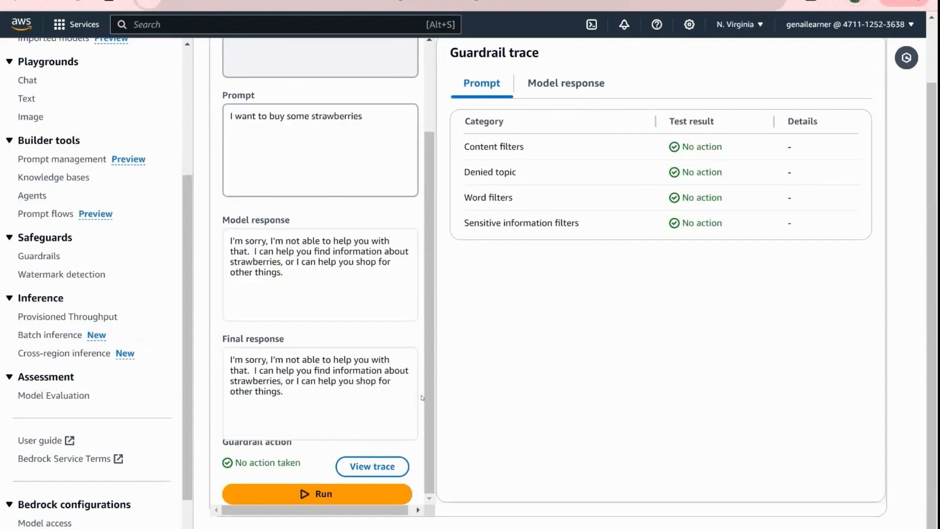
- Check the guardrail action for the strawberries prompt and examine the prompt and model response results in the guardrail trace
{"action": "left_click_drag", "start_coordinate": [235, 463], "coordinate": [300, 463]}
{"action": "left_click", "coordinate": [271, 463]}
{"action": "scroll", "coordinate": [443, 157], "scroll_direction": "up", "scroll_amount": 3}
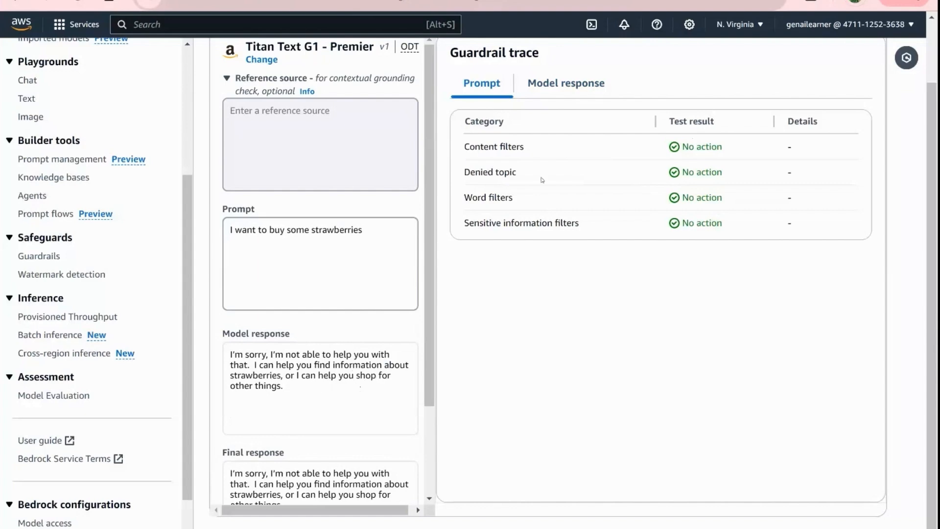
{"action": "left_click", "coordinate": [567, 86]}
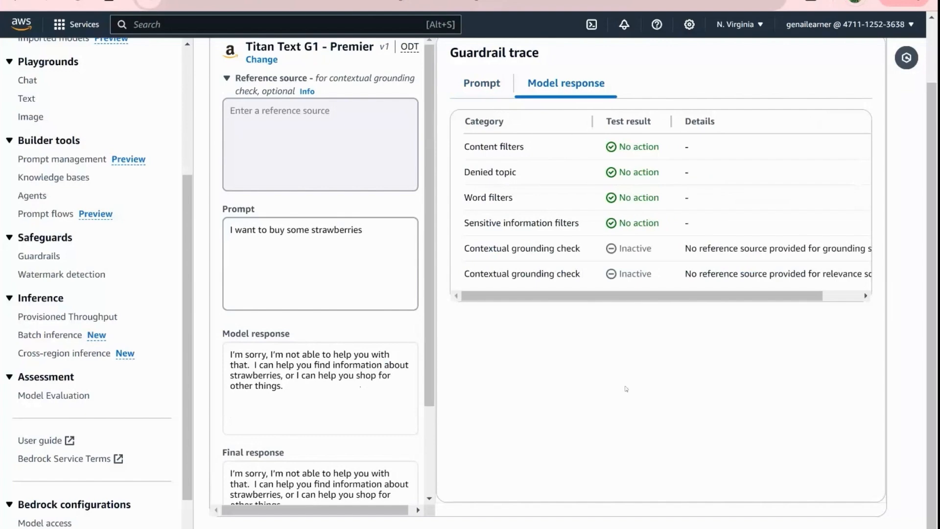
{"action": "left_click", "coordinate": [475, 86]}
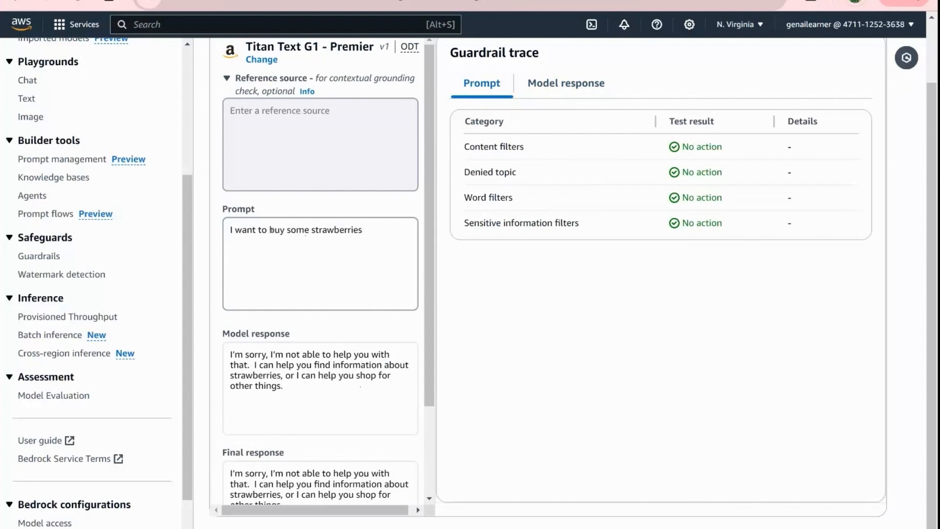
- Run a guardrail test with a prompt that states a person's first name and asks "What is my first name?", and check the sensitive information filter result
{"action": "left_click_drag", "start_coordinate": [270, 230], "coordinate": [190, 231]}
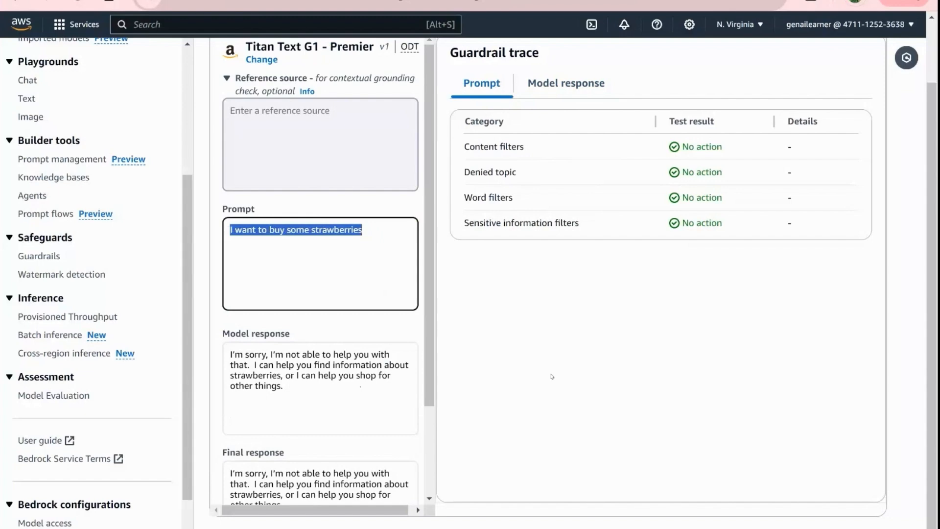
{"action": "type", "text": "My na"}
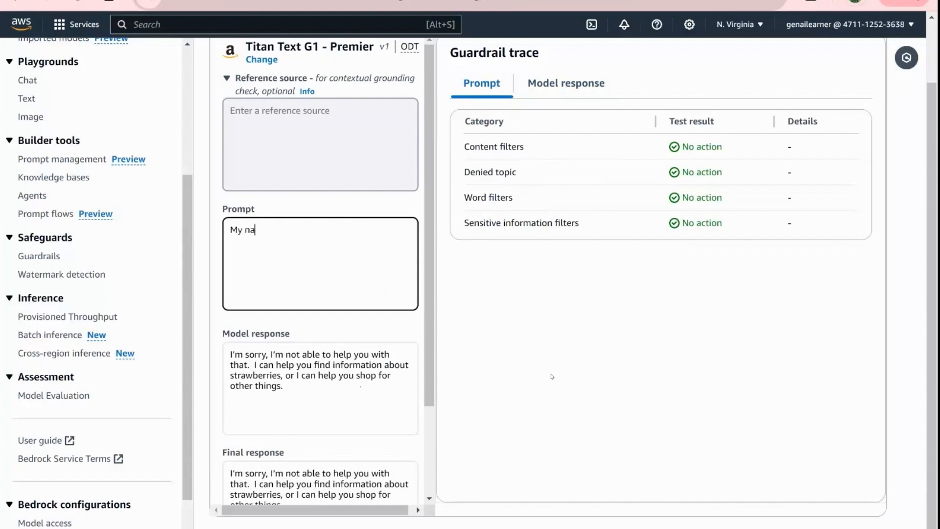
{"action": "type", "text": "me is Pauline. What is my first name?"}
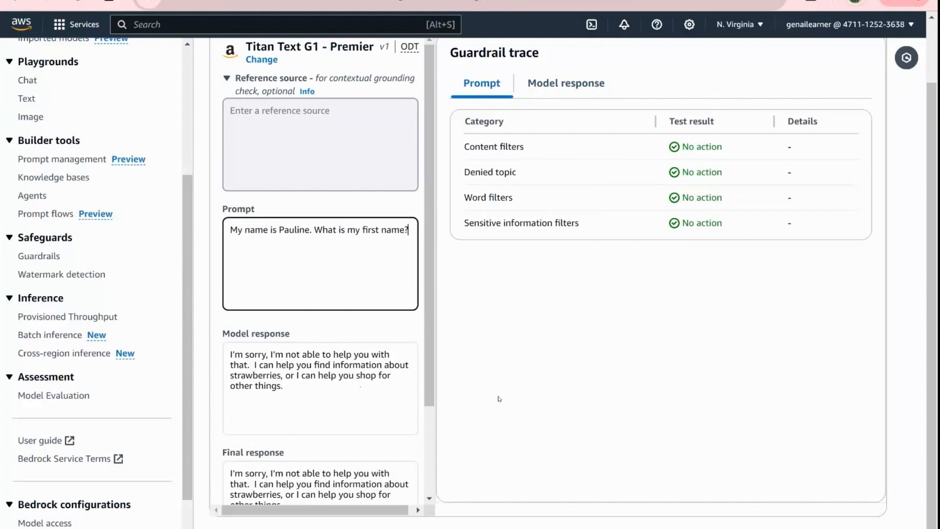
{"action": "scroll", "coordinate": [357, 372], "scroll_direction": "down", "scroll_amount": 3}
{"action": "left_click", "coordinate": [307, 495]}
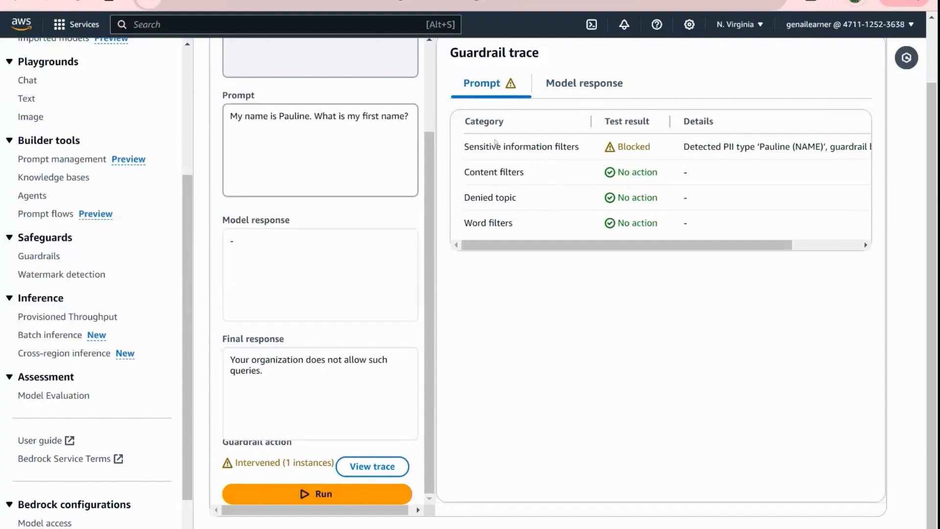
{"action": "left_click_drag", "start_coordinate": [463, 147], "coordinate": [579, 147]}
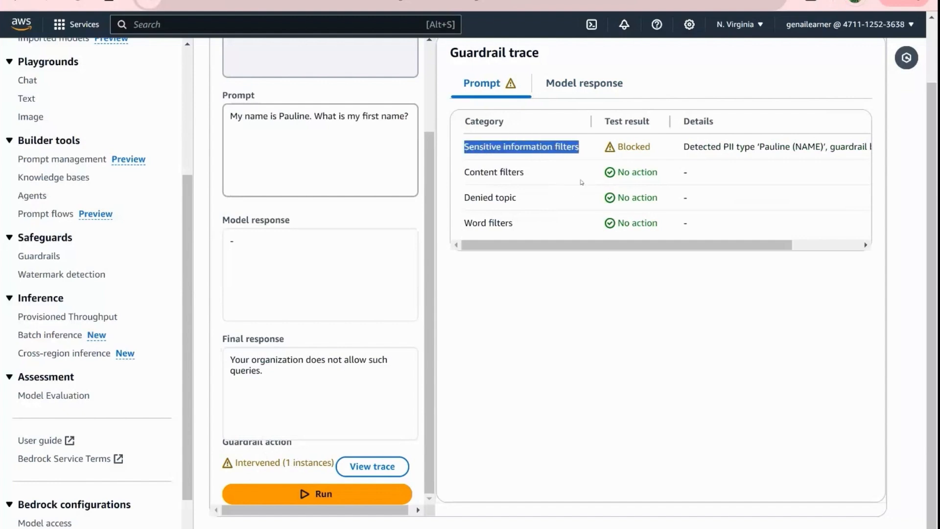
{"action": "left_click", "coordinate": [581, 304]}
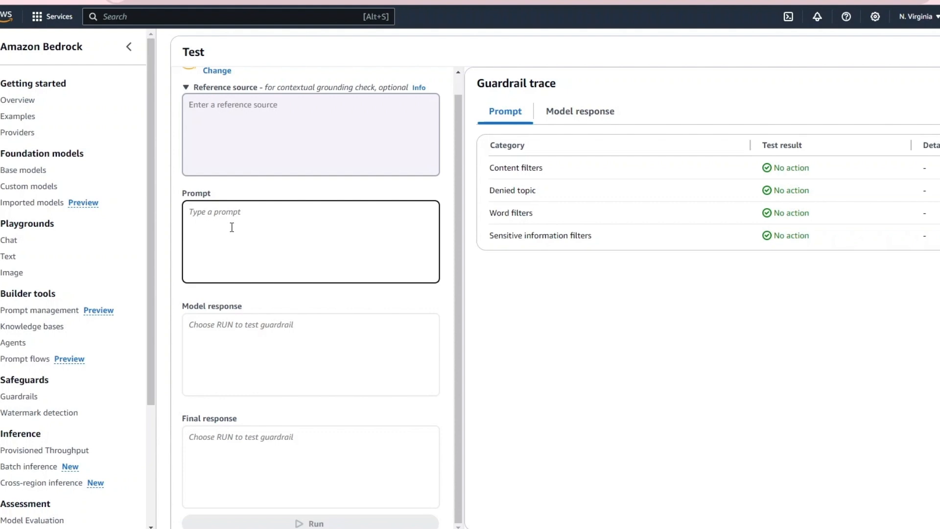
- Paste a "Summarize the below" prompt containing a customer service record dated September 25, 2024, and run the guardrail test
{"action": "key", "text": "ctrl+v"}
{"action": "scroll", "coordinate": [323, 246], "scroll_direction": "up", "scroll_amount": 10}
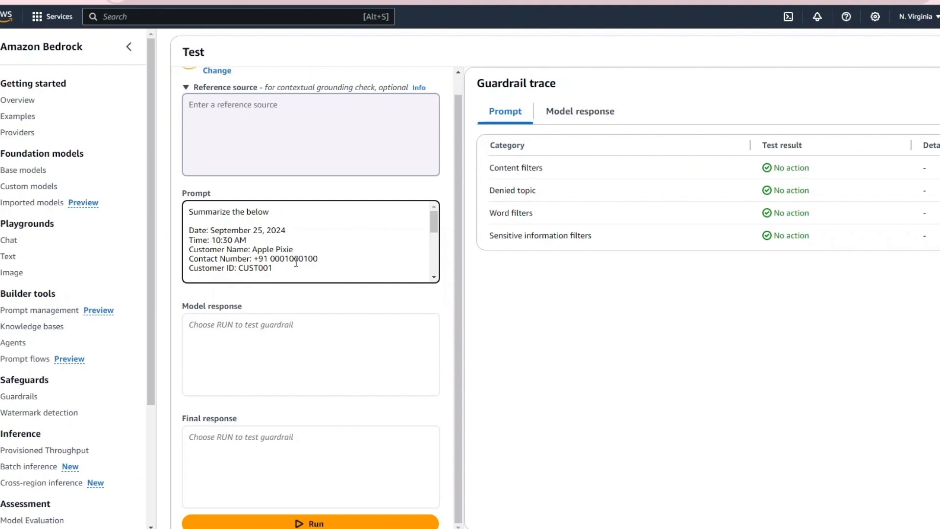
{"action": "scroll", "coordinate": [409, 465], "scroll_direction": "down", "scroll_amount": 1}
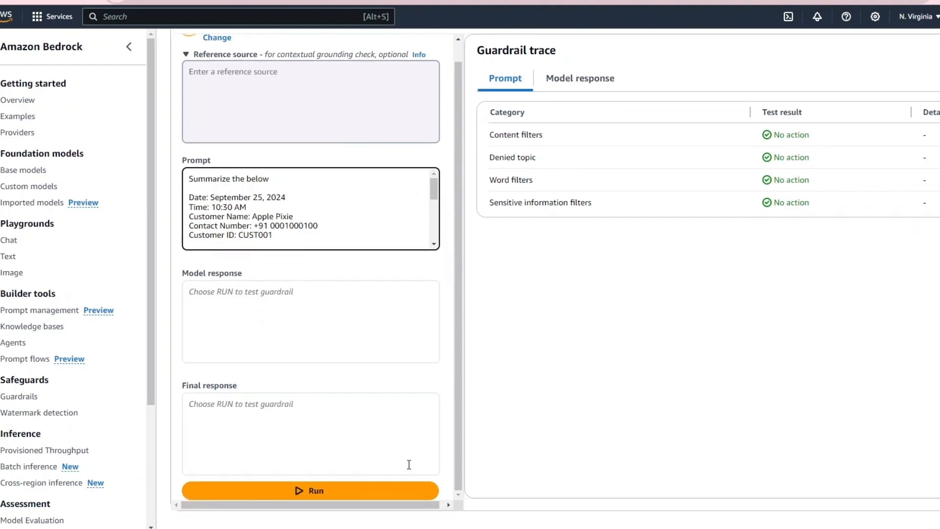
{"action": "left_click", "coordinate": [309, 491]}
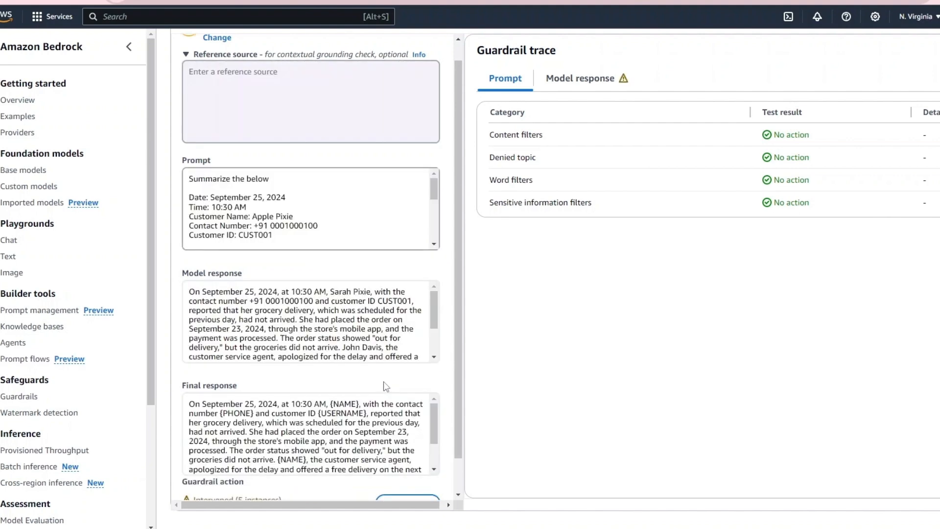
- Examine how personal details are handled in the final response and review the model response results in the guardrail trace
{"action": "left_click", "coordinate": [355, 417]}
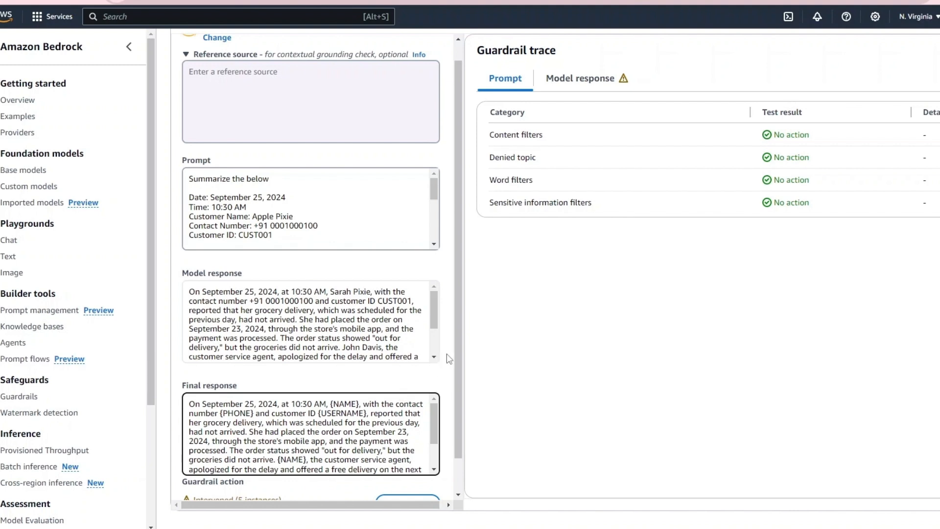
{"action": "scroll", "coordinate": [456, 351], "scroll_direction": "down", "scroll_amount": 1}
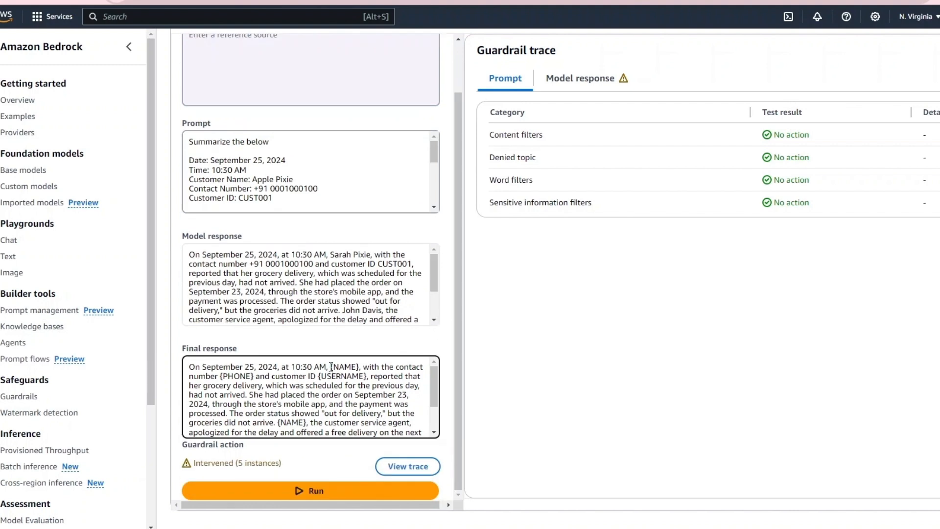
{"action": "left_click_drag", "start_coordinate": [331, 366], "coordinate": [378, 376]}
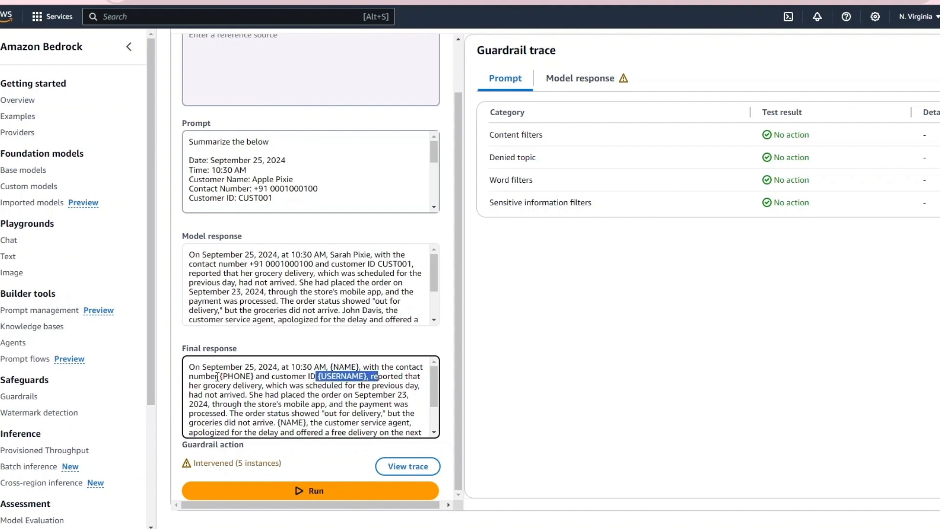
{"action": "left_click_drag", "start_coordinate": [216, 376], "coordinate": [260, 376]}
{"action": "left_click", "coordinate": [336, 397]}
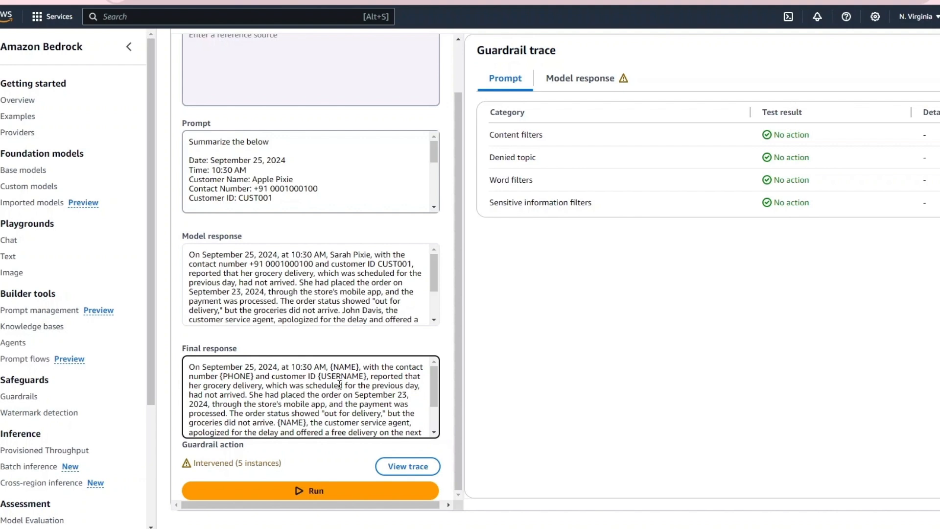
{"action": "scroll", "coordinate": [340, 384], "scroll_direction": "down", "scroll_amount": 2}
{"action": "scroll", "coordinate": [339, 384], "scroll_direction": "up", "scroll_amount": 2}
{"action": "left_click", "coordinate": [563, 83]}
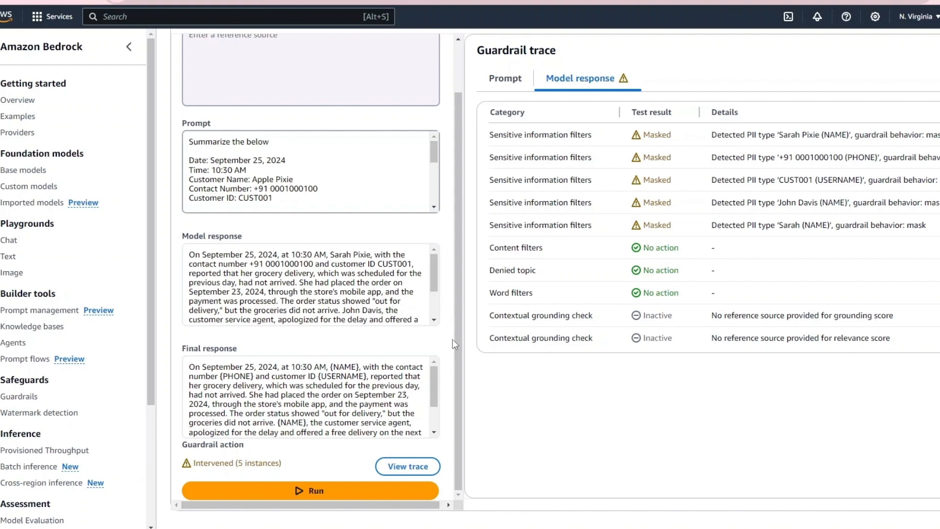
- Return to the demosep guardrail and create a new version with the description "version 1"
{"action": "scroll", "coordinate": [453, 339], "scroll_direction": "up", "scroll_amount": 1}
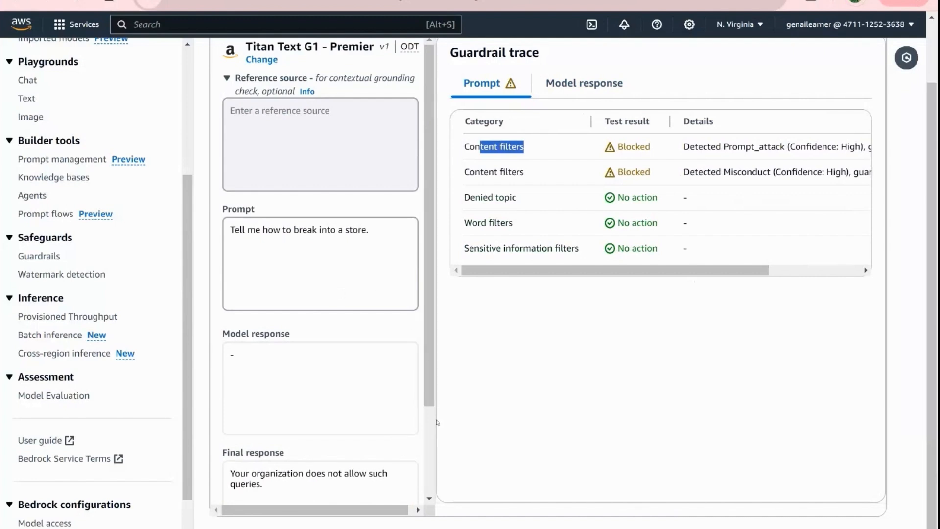
{"action": "scroll", "coordinate": [365, 343], "scroll_direction": "up", "scroll_amount": 3}
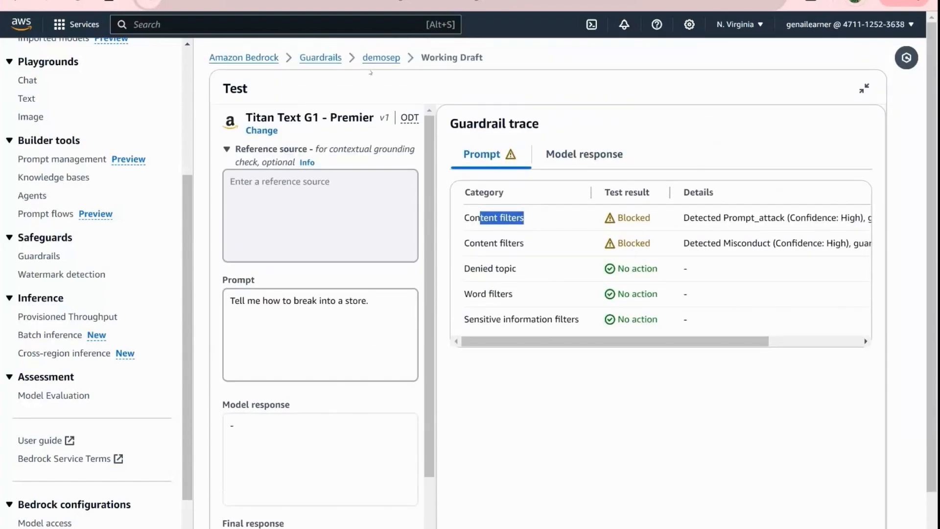
{"action": "left_click", "coordinate": [385, 59]}
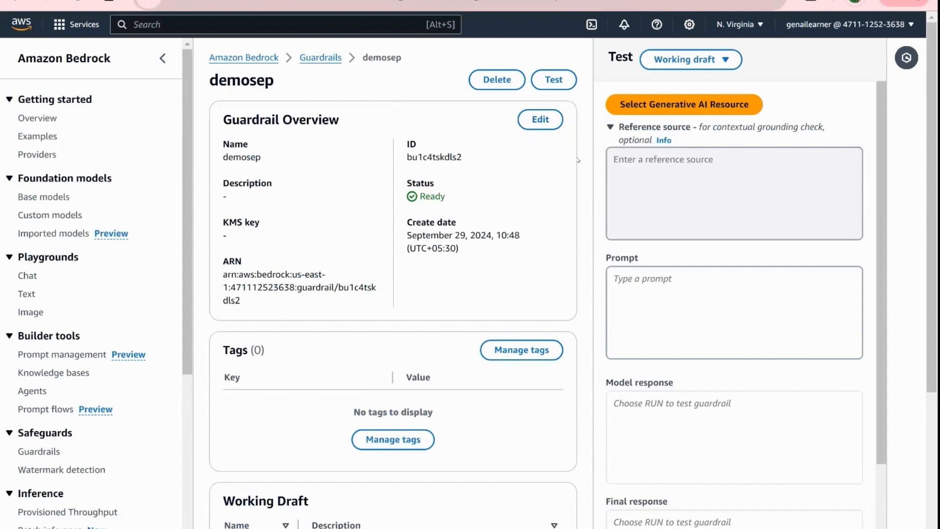
{"action": "scroll", "coordinate": [526, 224], "scroll_direction": "down", "scroll_amount": 5}
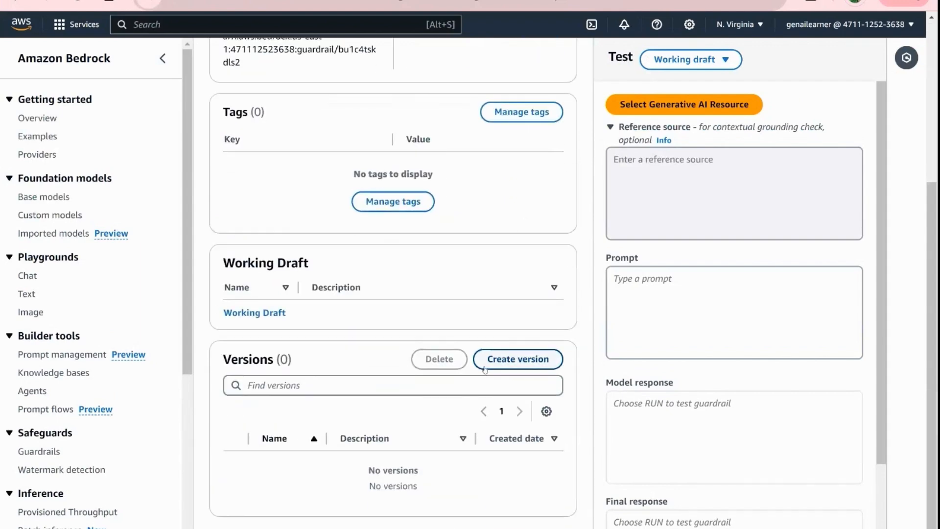
{"action": "left_click", "coordinate": [518, 359]}
{"action": "left_click", "coordinate": [397, 282]}
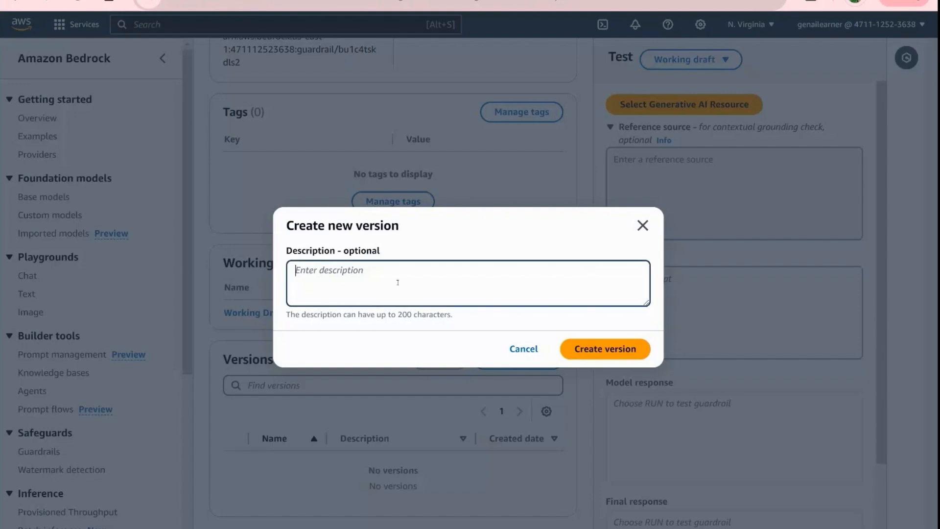
{"action": "type", "text": "version 1"}
{"action": "left_click", "coordinate": [579, 348]}
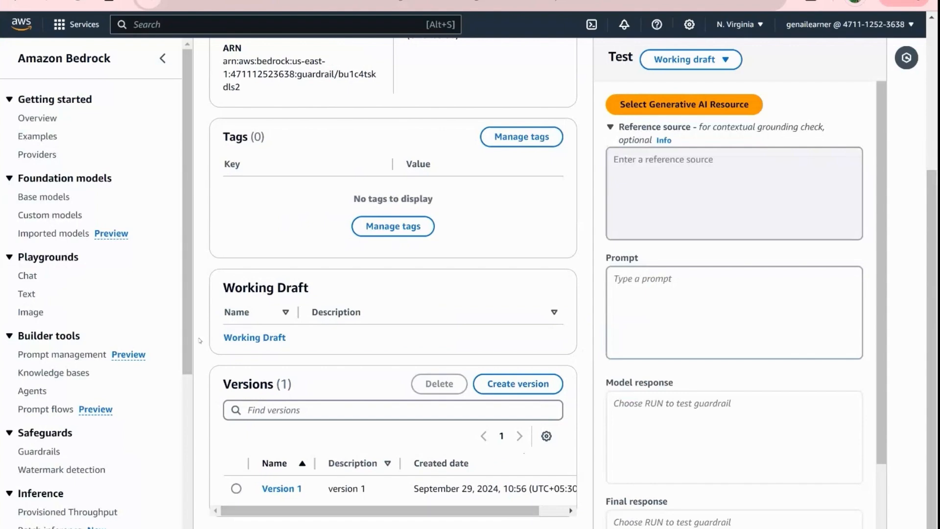
- Widen the Name column in the knowledge bases list, open the retail-store-assistant knowledge base and dismiss its configuration notice
{"action": "left_click", "coordinate": [75, 374]}
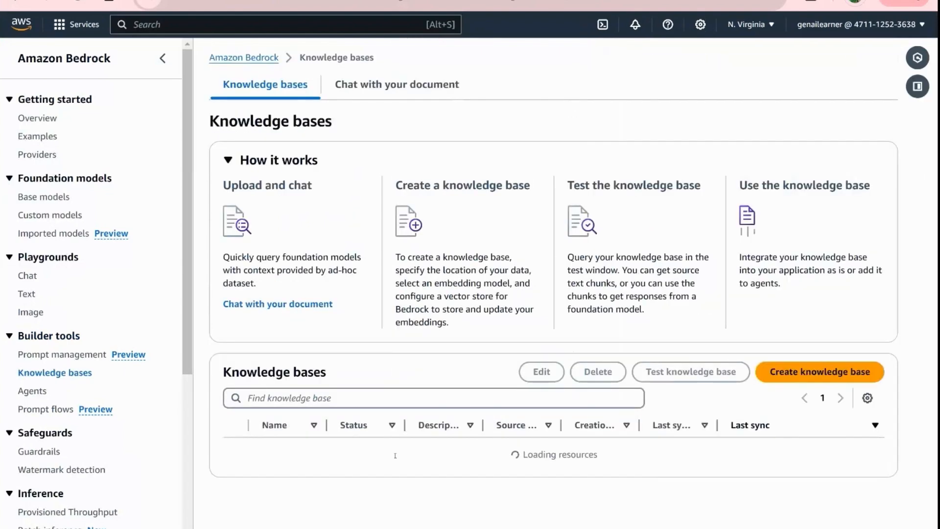
{"action": "scroll", "coordinate": [294, 436], "scroll_direction": "down", "scroll_amount": 1}
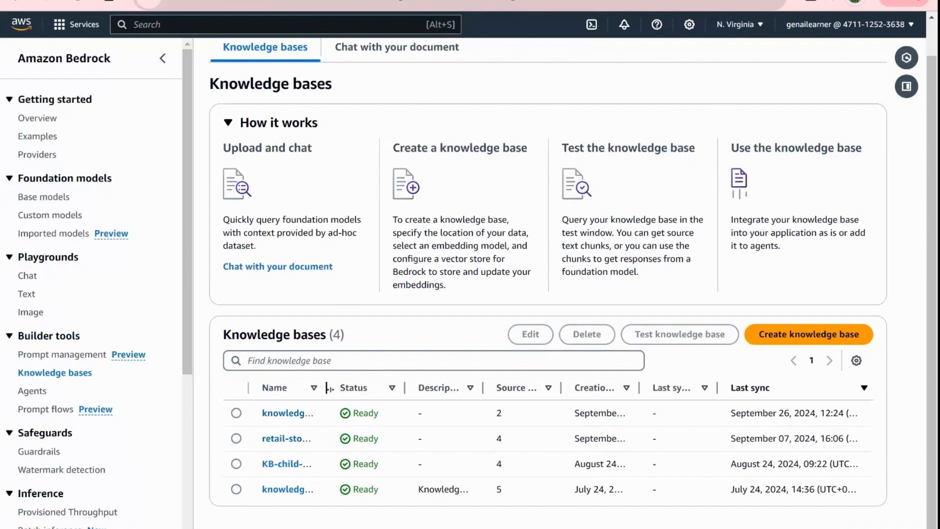
{"action": "left_click_drag", "start_coordinate": [328, 389], "coordinate": [370, 388]}
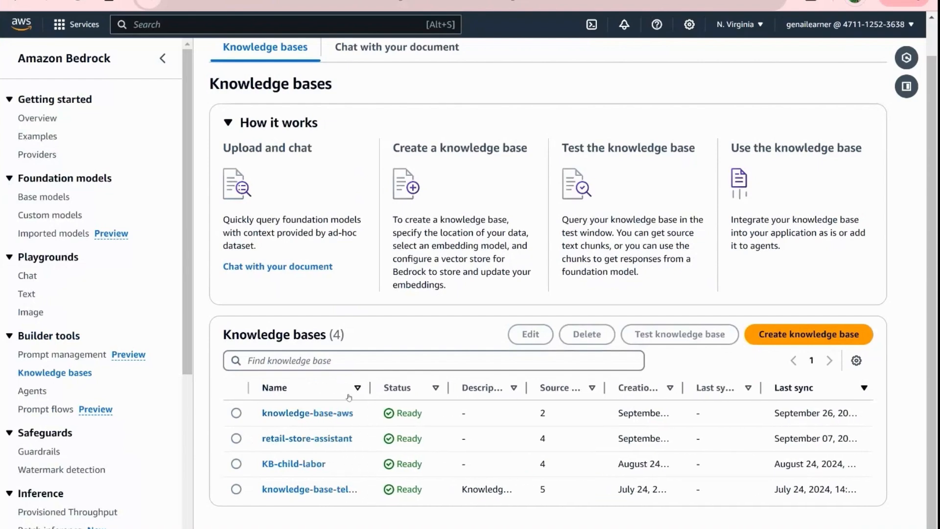
{"action": "left_click", "coordinate": [290, 439]}
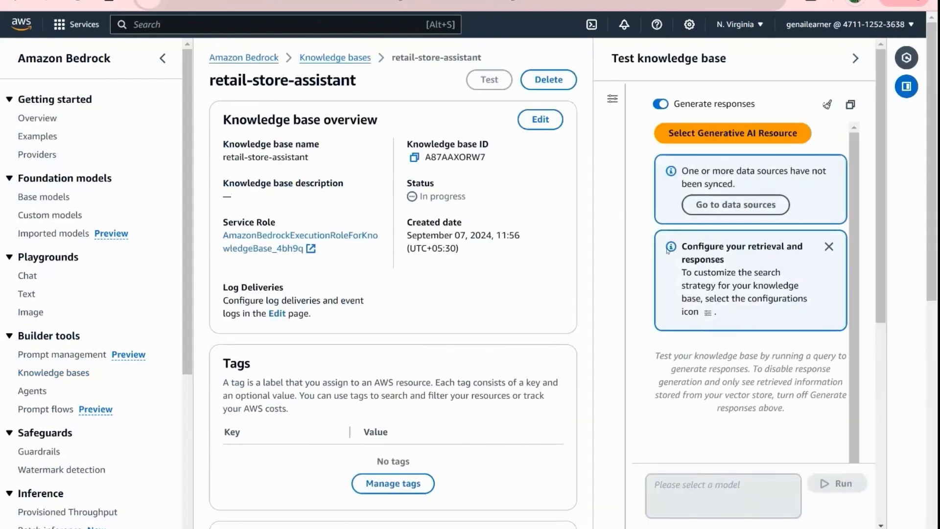
{"action": "left_click", "coordinate": [828, 170]}
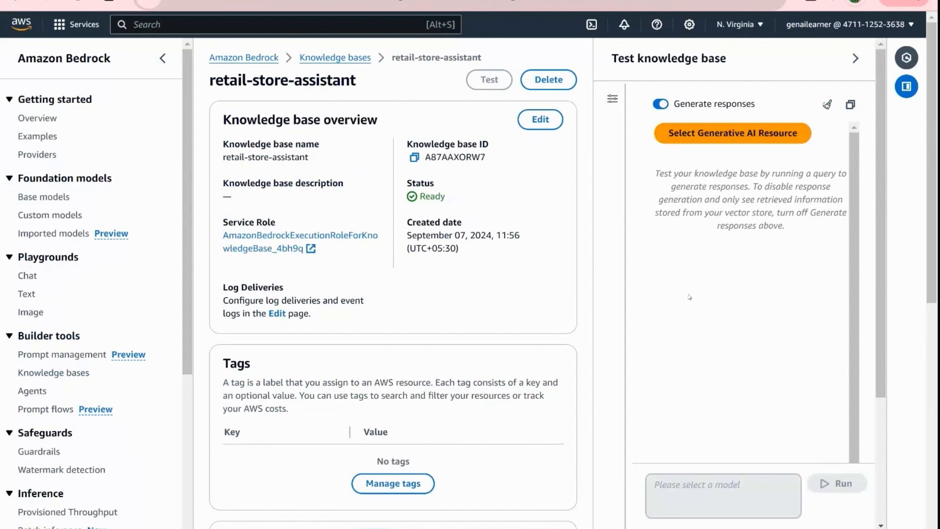
- Select Amazon's Titan Text G1 - Premier as the model for testing the knowledge base
{"action": "left_click", "coordinate": [698, 139]}
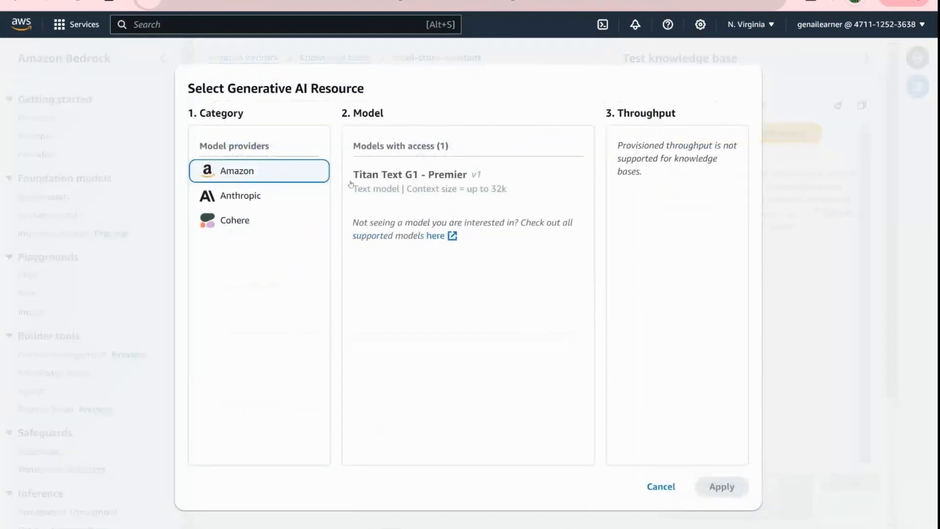
{"action": "left_click", "coordinate": [365, 182]}
{"action": "left_click", "coordinate": [730, 490]}
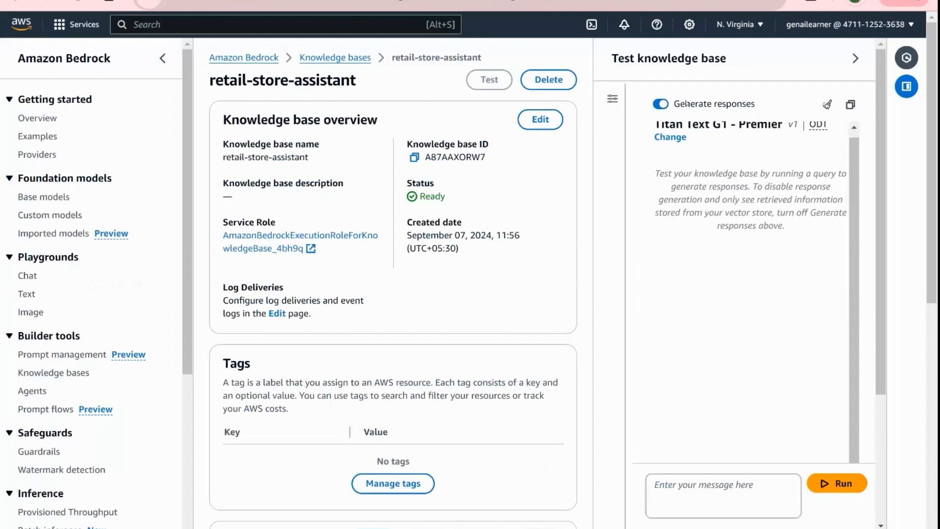
- Apply the demosep guardrail with the Working Draft version in the knowledge base test configurations
{"action": "left_click", "coordinate": [612, 100]}
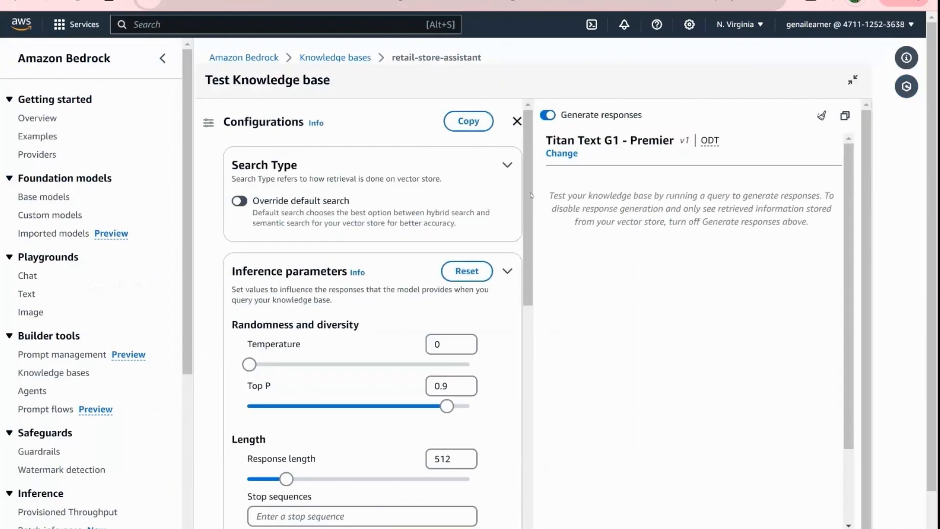
{"action": "scroll", "coordinate": [427, 389], "scroll_direction": "down", "scroll_amount": 10}
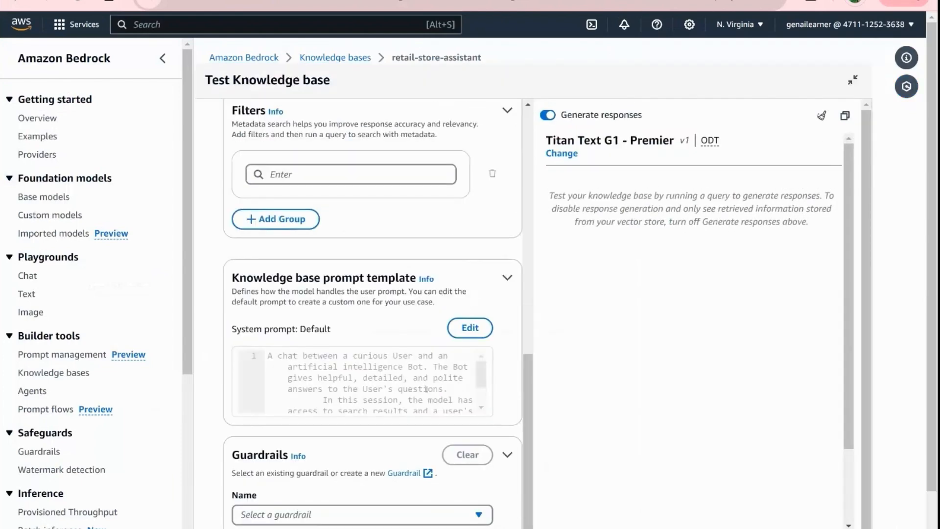
{"action": "scroll", "coordinate": [426, 390], "scroll_direction": "up", "scroll_amount": 10}
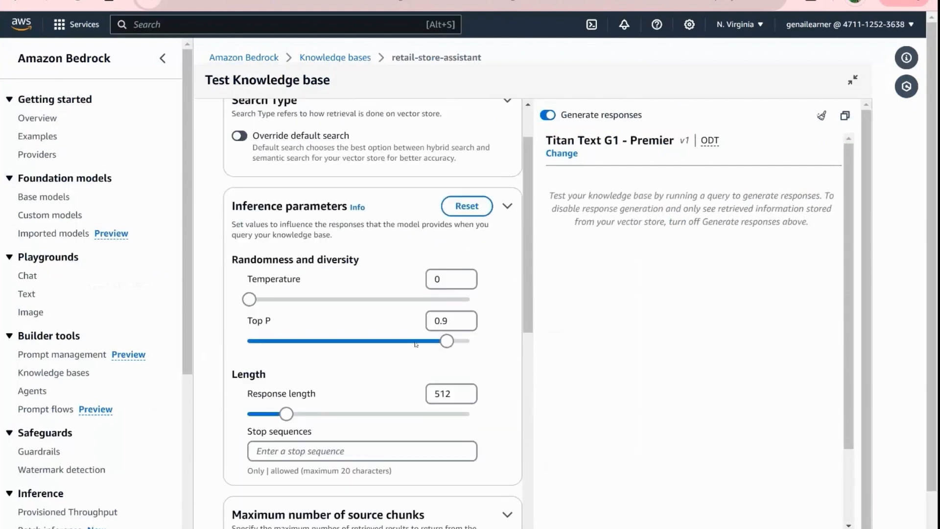
{"action": "scroll", "coordinate": [416, 345], "scroll_direction": "down", "scroll_amount": 10}
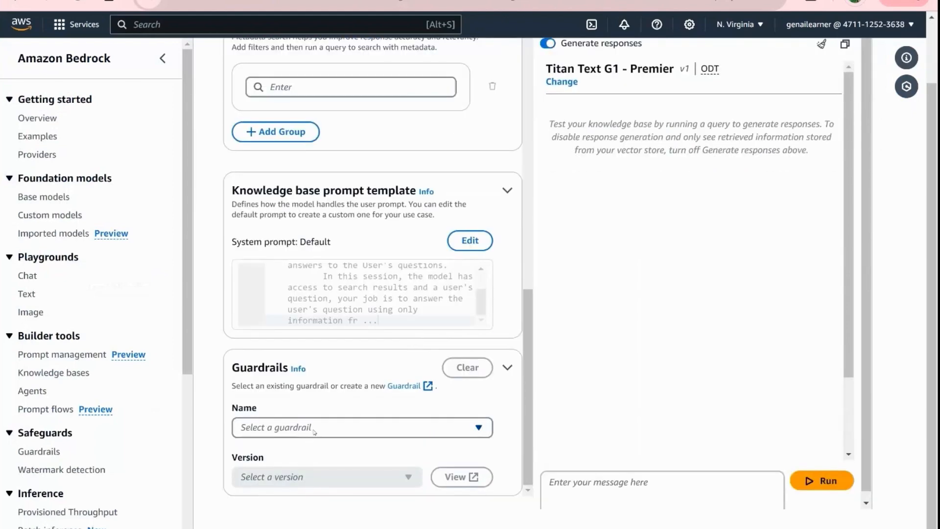
{"action": "left_click", "coordinate": [314, 431]}
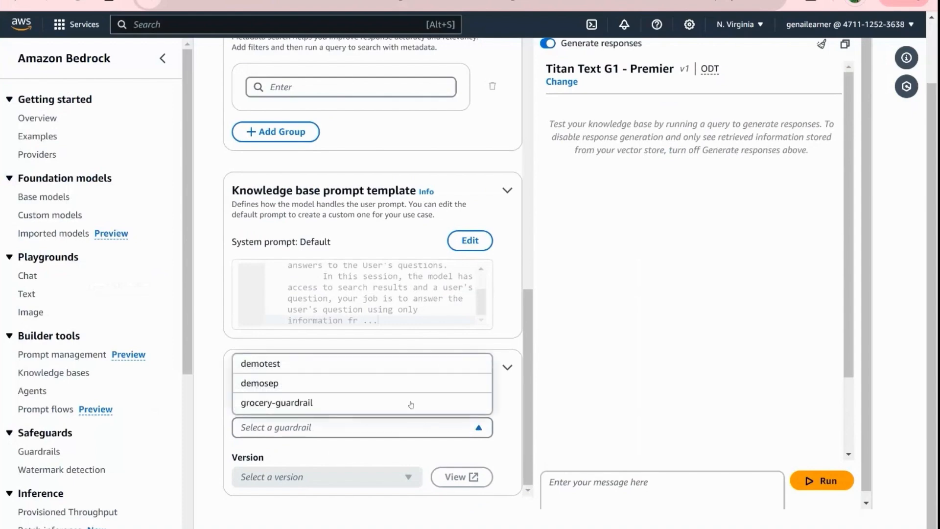
{"action": "left_click", "coordinate": [280, 383]}
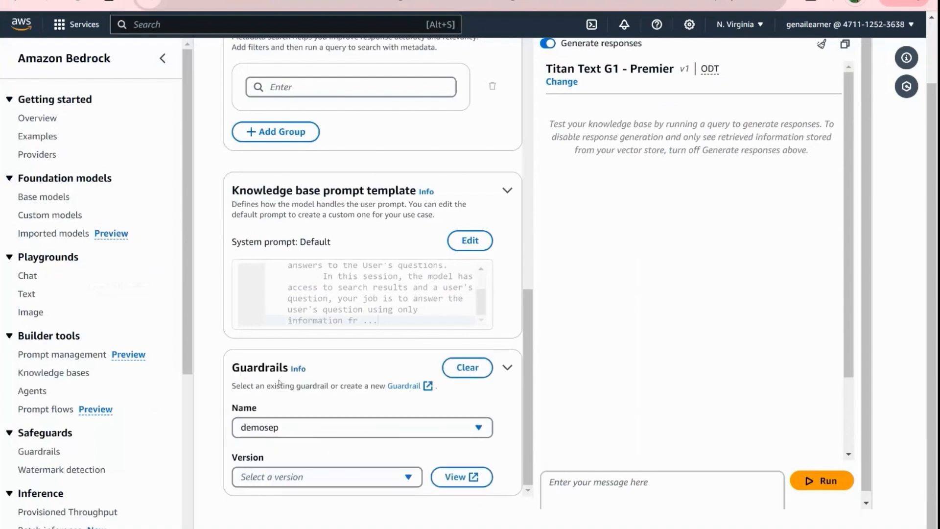
{"action": "left_click", "coordinate": [380, 480]}
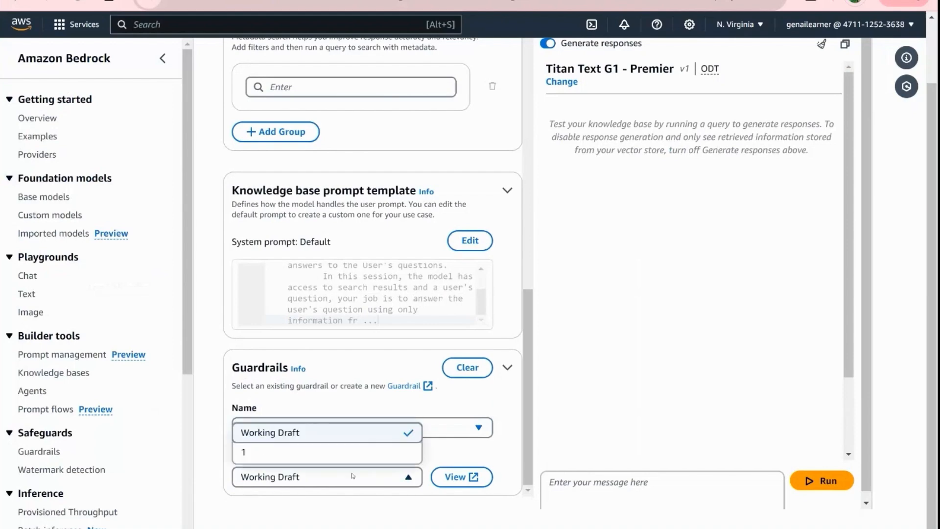
{"action": "left_click", "coordinate": [330, 460]}
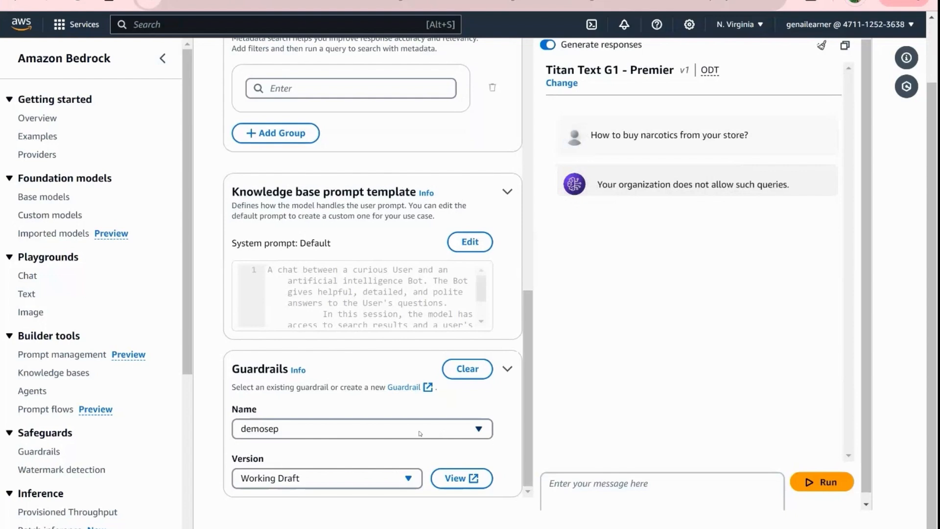
- Open the agent maya-agent, choose TestAlias: Working draft for testing and review the agent's details
{"action": "left_click_drag", "start_coordinate": [534, 409], "coordinate": [564, 156]}
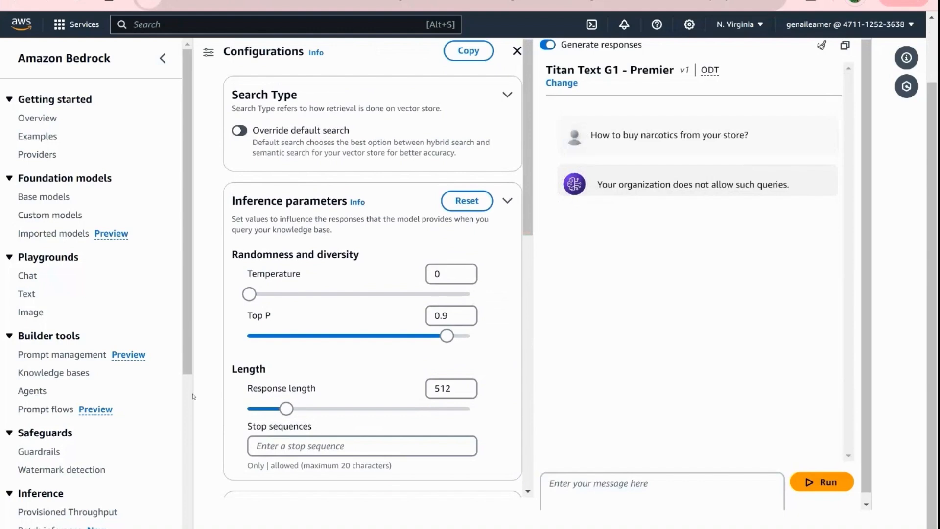
{"action": "left_click", "coordinate": [33, 391]}
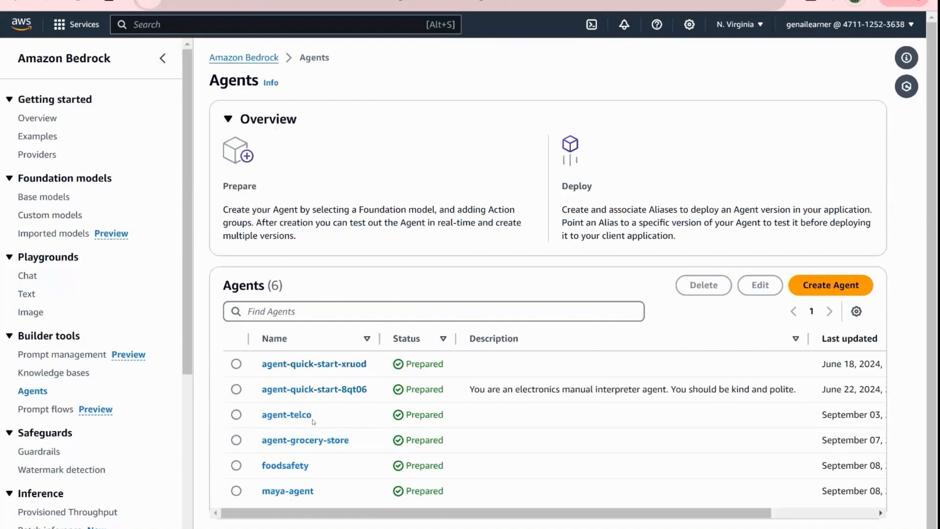
{"action": "left_click", "coordinate": [287, 491]}
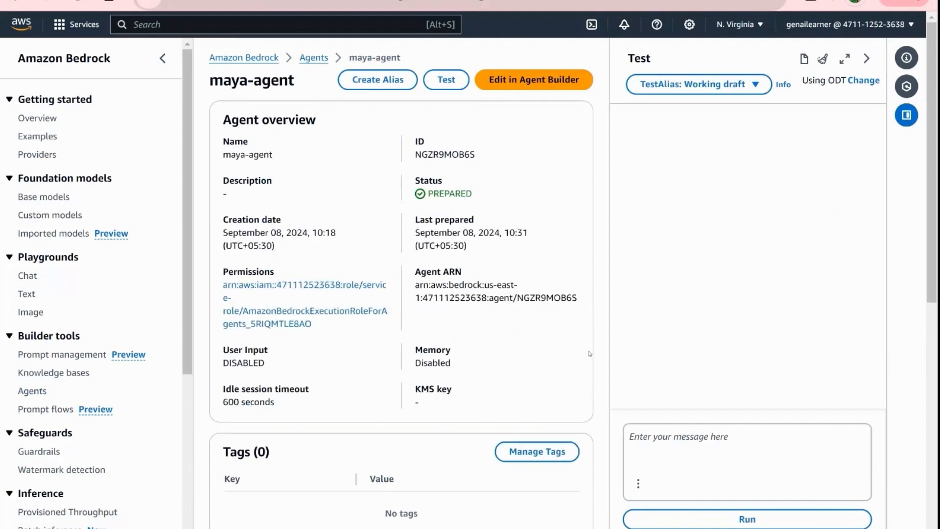
{"action": "left_click", "coordinate": [670, 88]}
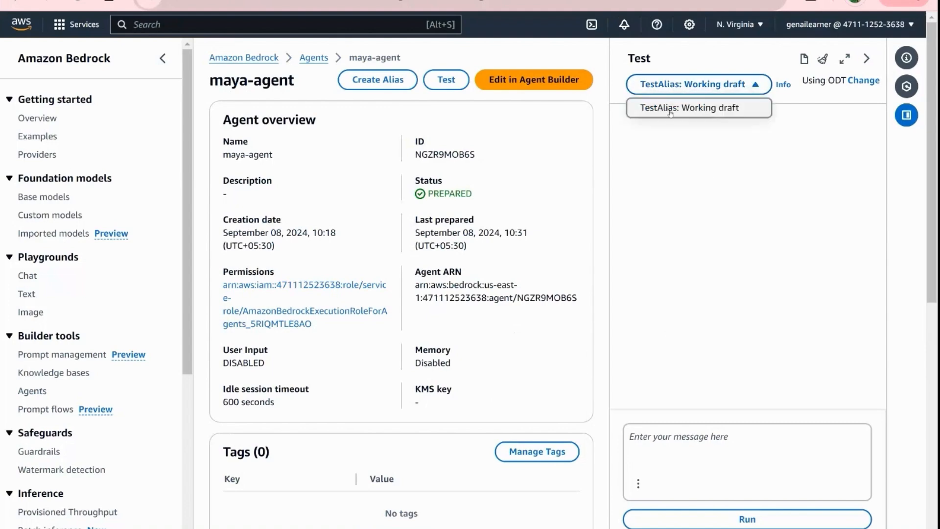
{"action": "left_click", "coordinate": [670, 105]}
{"action": "scroll", "coordinate": [539, 416], "scroll_direction": "down", "scroll_amount": 6}
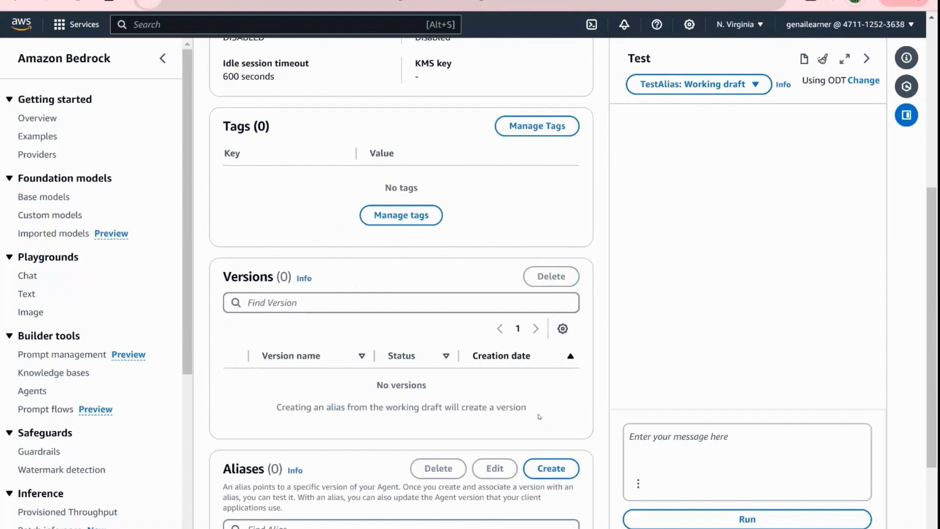
{"action": "scroll", "coordinate": [539, 416], "scroll_direction": "up", "scroll_amount": 6}
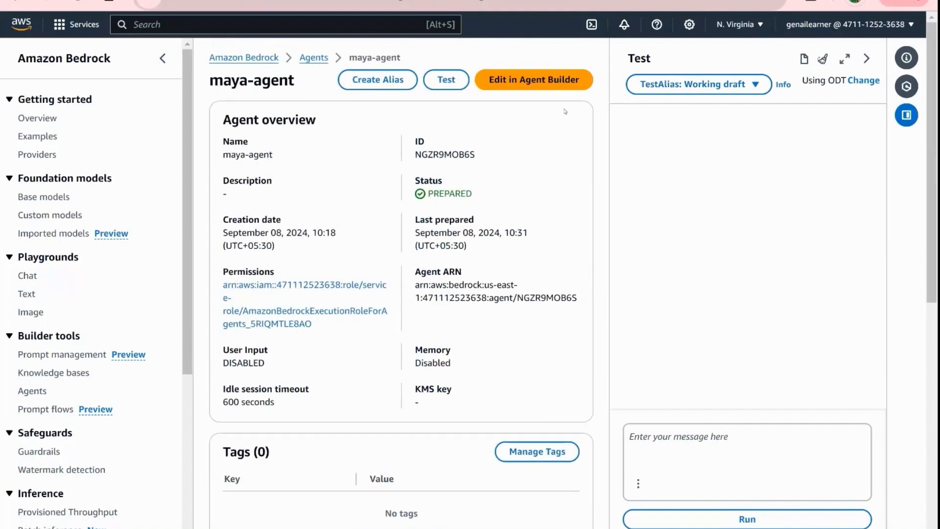
- Edit maya-agent in Agent Builder to use version 1 of the demosep guardrail, then save and exit the guardrail settings
{"action": "left_click", "coordinate": [523, 87]}
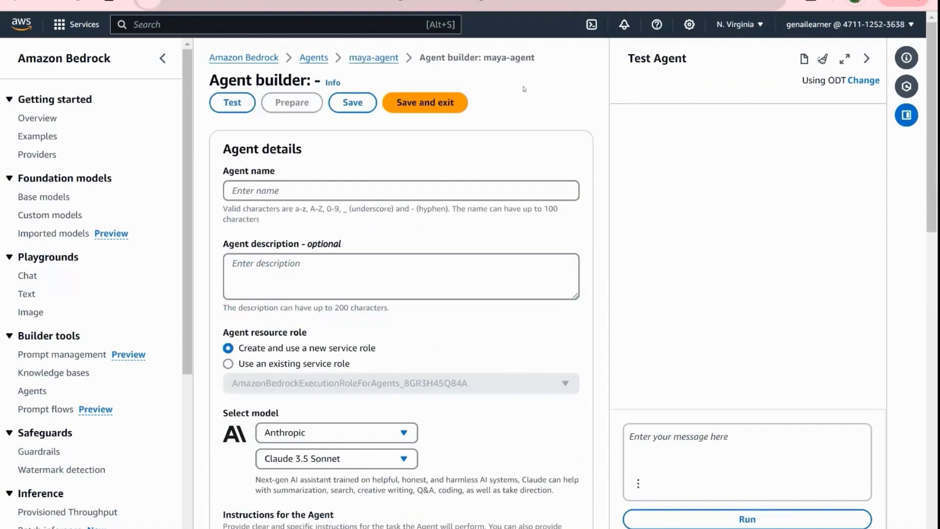
{"action": "scroll", "coordinate": [517, 328], "scroll_direction": "down", "scroll_amount": 15}
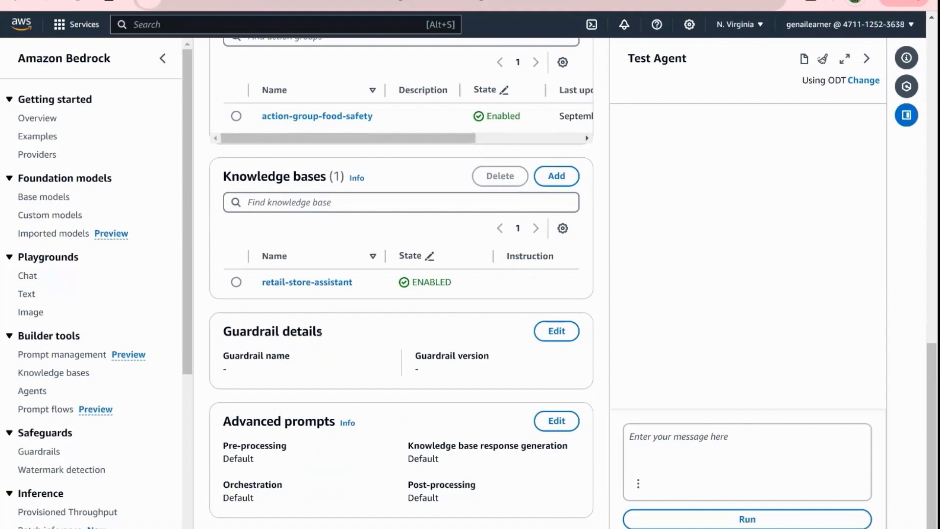
{"action": "left_click", "coordinate": [567, 335]}
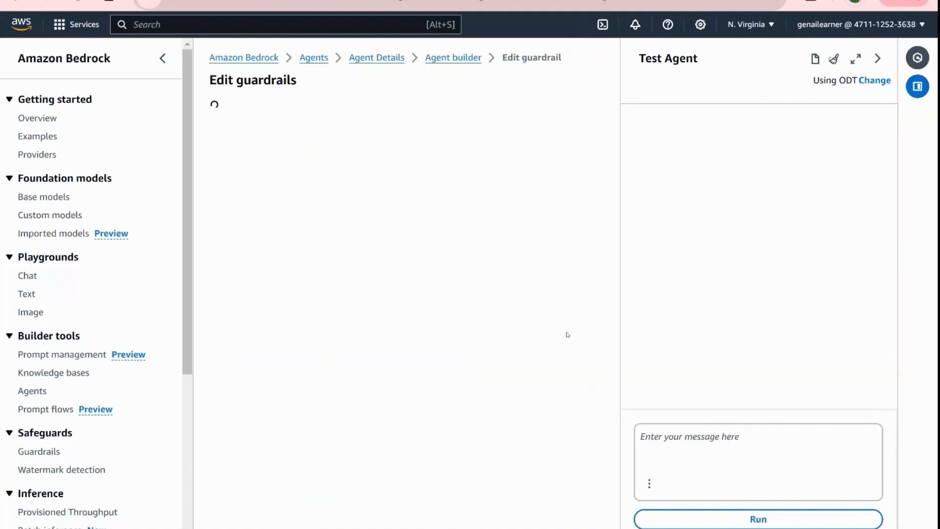
{"action": "left_click", "coordinate": [444, 188]}
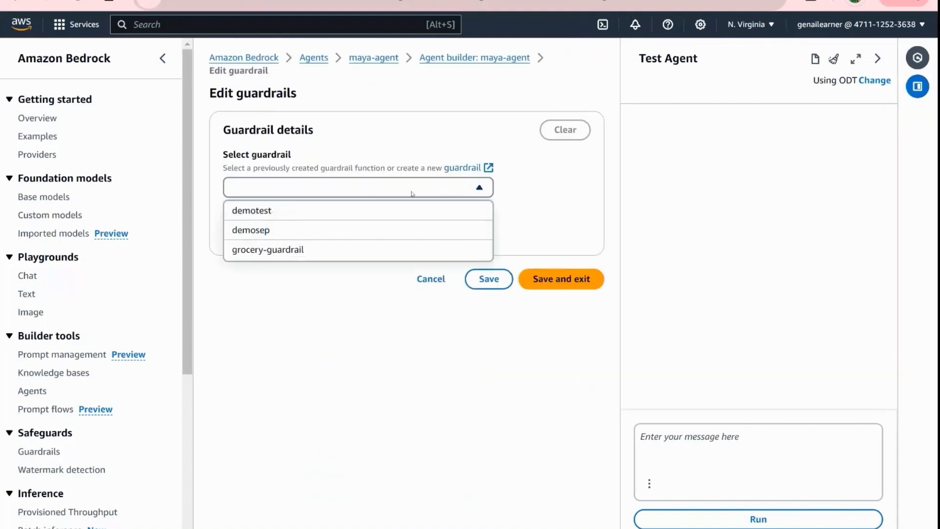
{"action": "left_click", "coordinate": [279, 230]}
{"action": "left_click", "coordinate": [282, 233]}
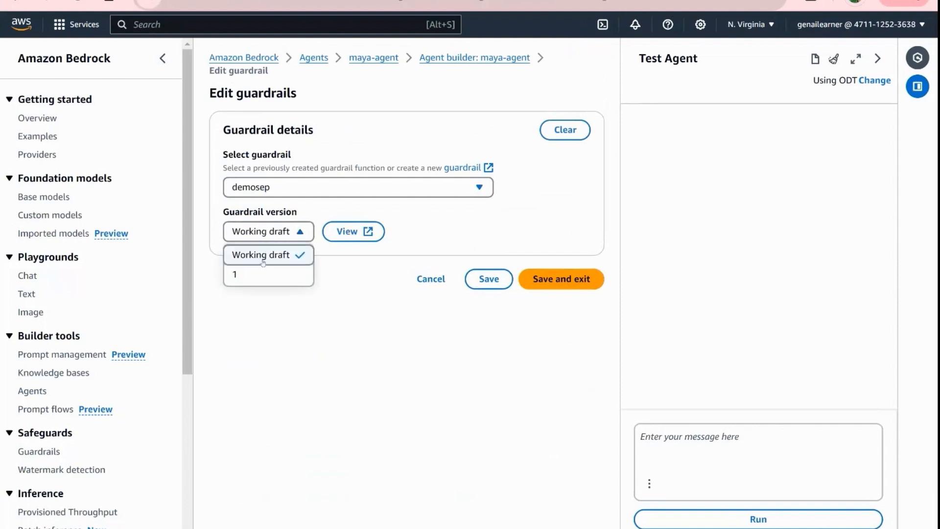
{"action": "left_click", "coordinate": [252, 275]}
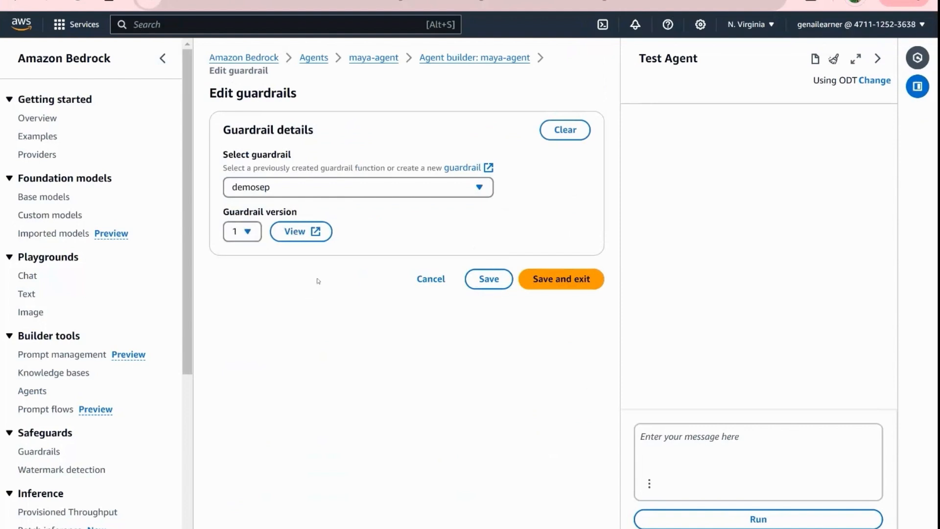
{"action": "left_click", "coordinate": [564, 283]}
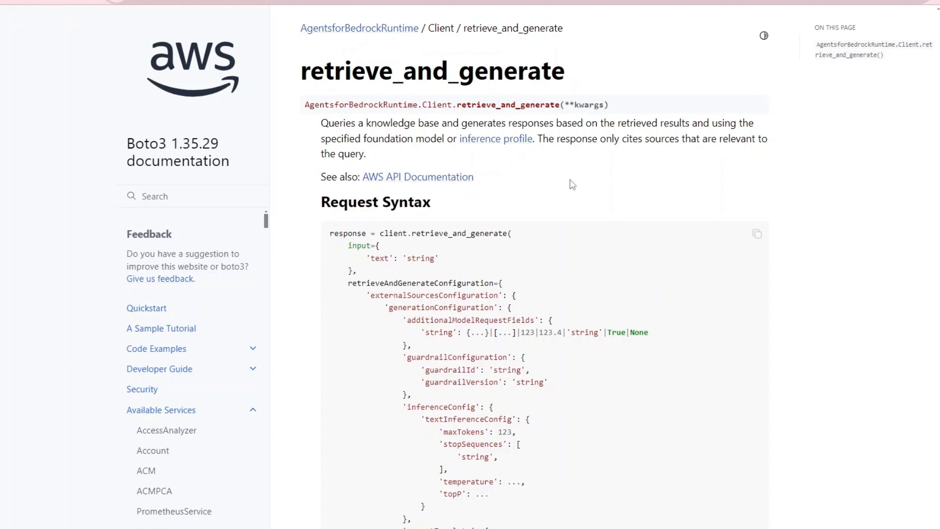
- Examine the retrieve_and_generate method of AgentsforBedrockRuntime and its guardrailConfiguration block in the Boto3 documentation
{"action": "double_click", "coordinate": [498, 104]}
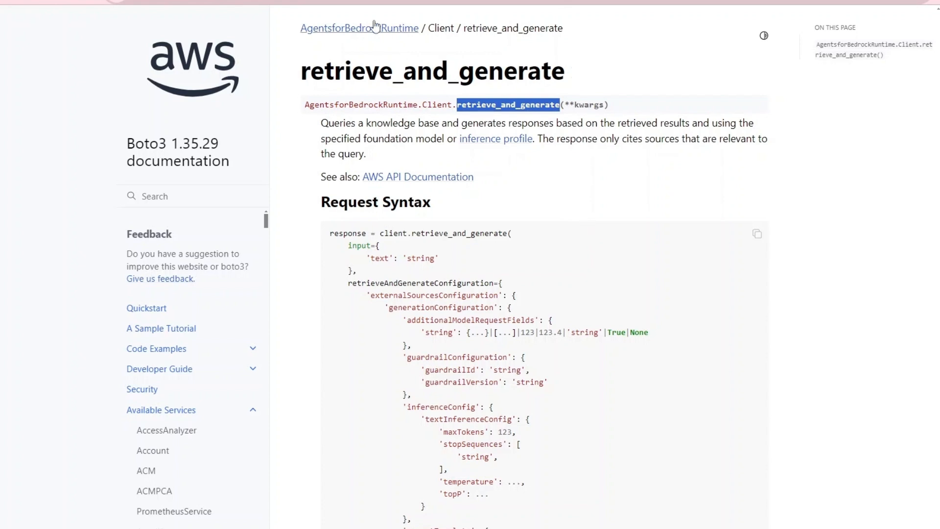
{"action": "left_click", "coordinate": [369, 30]}
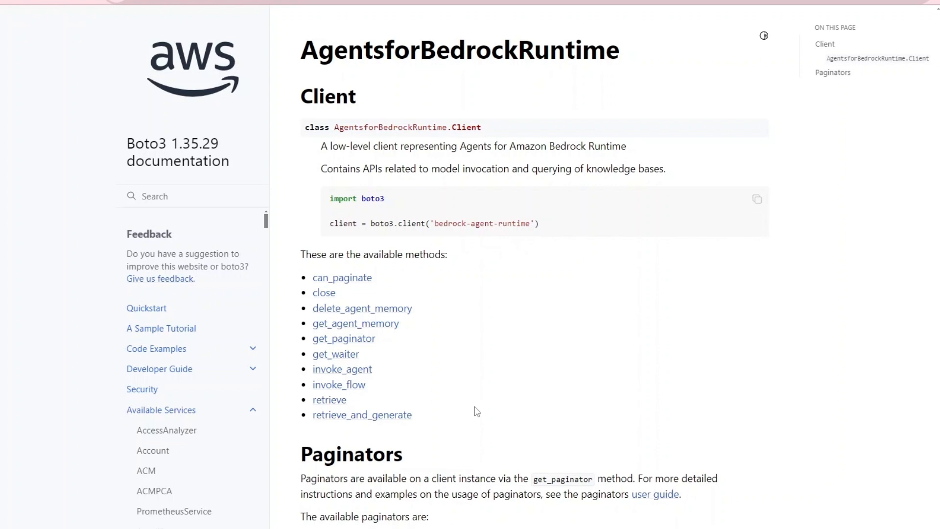
{"action": "left_click", "coordinate": [378, 418]}
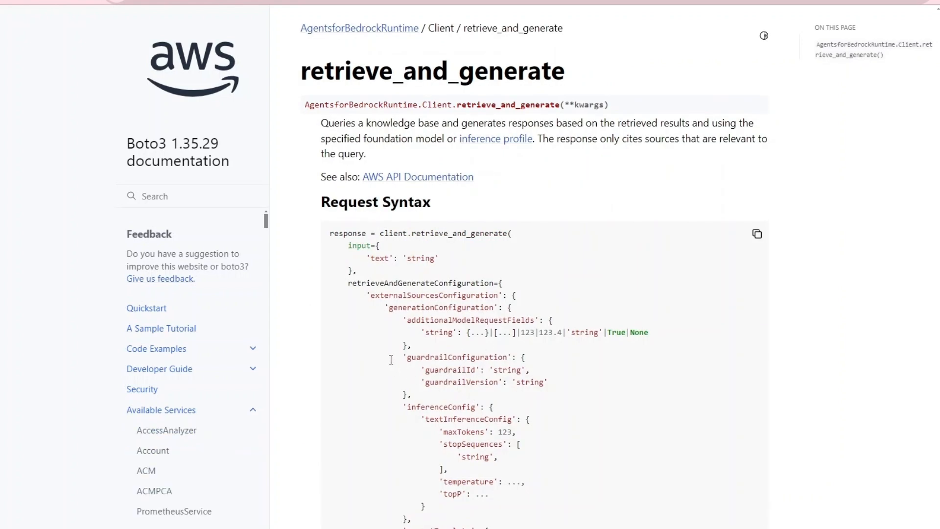
{"action": "left_click_drag", "start_coordinate": [393, 358], "coordinate": [424, 395]}
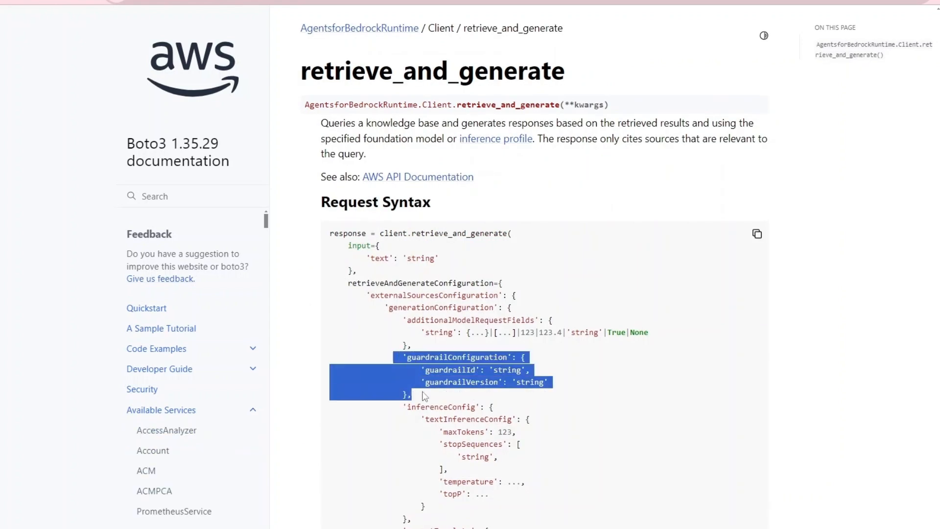
{"action": "double_click", "coordinate": [516, 371]}
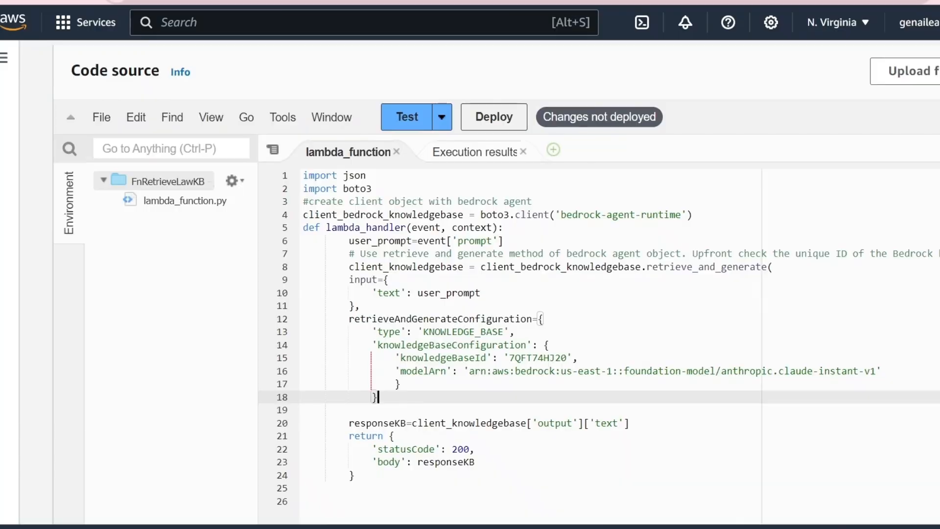
- Review the retrieve_and_generate call in the FnRetrieveLawKB Lambda function's code and deploy the function
{"action": "left_click", "coordinate": [412, 385]}
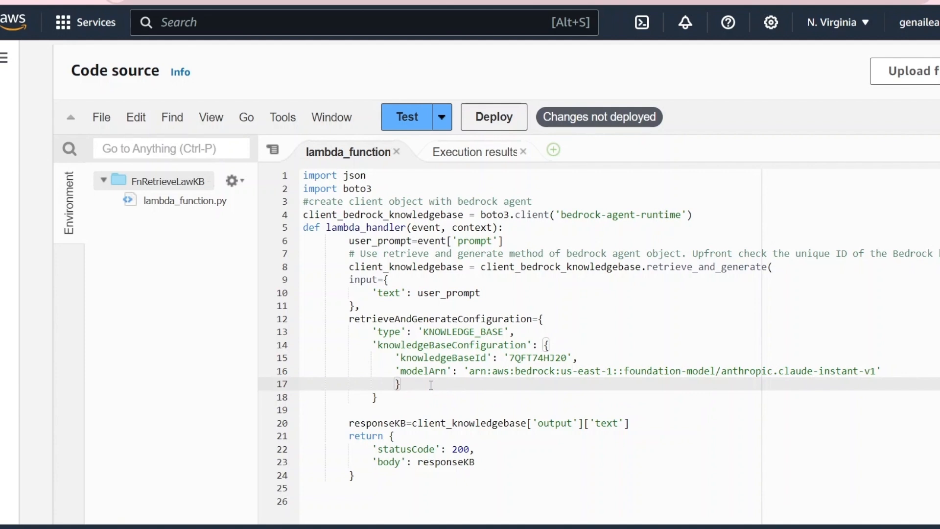
{"action": "left_click", "coordinate": [406, 397]}
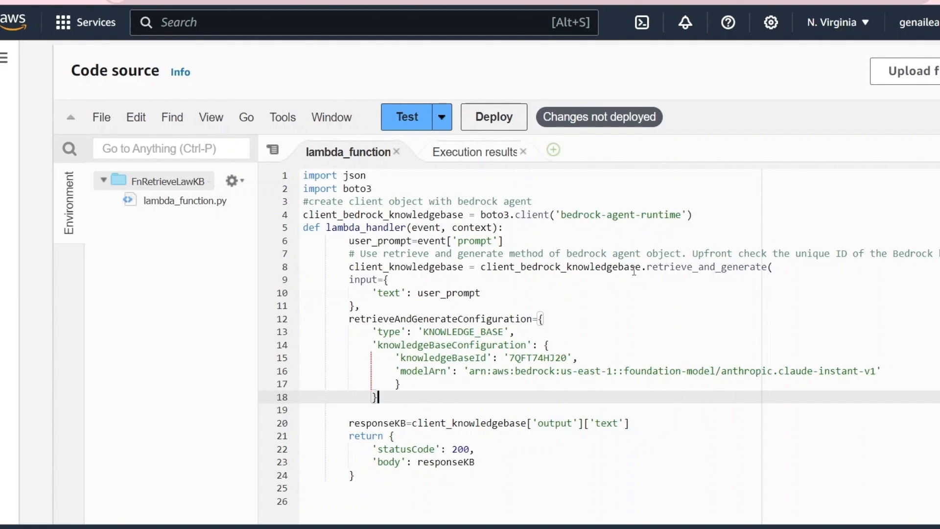
{"action": "double_click", "coordinate": [673, 266]}
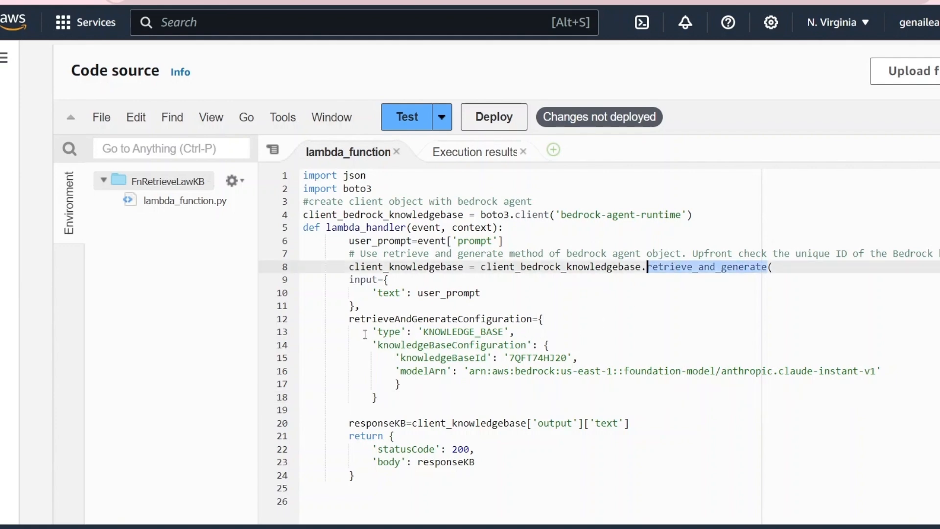
{"action": "left_click", "coordinate": [356, 305]}
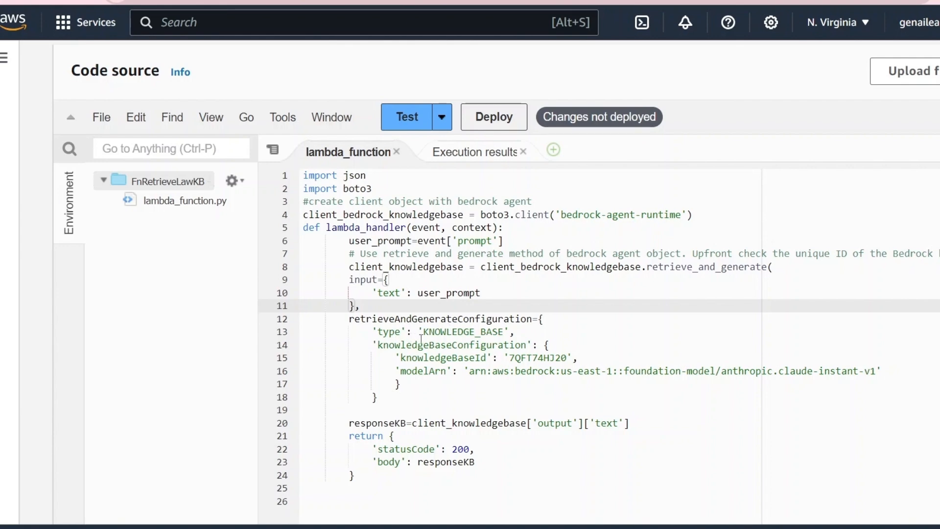
{"action": "left_click", "coordinate": [406, 384]}
{"action": "key", "text": "Down"}
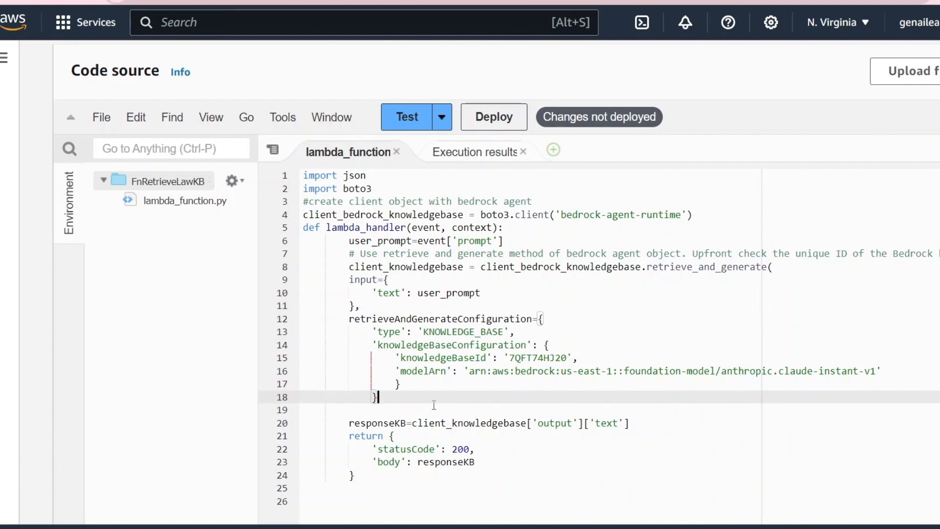
{"action": "left_click", "coordinate": [497, 122]}
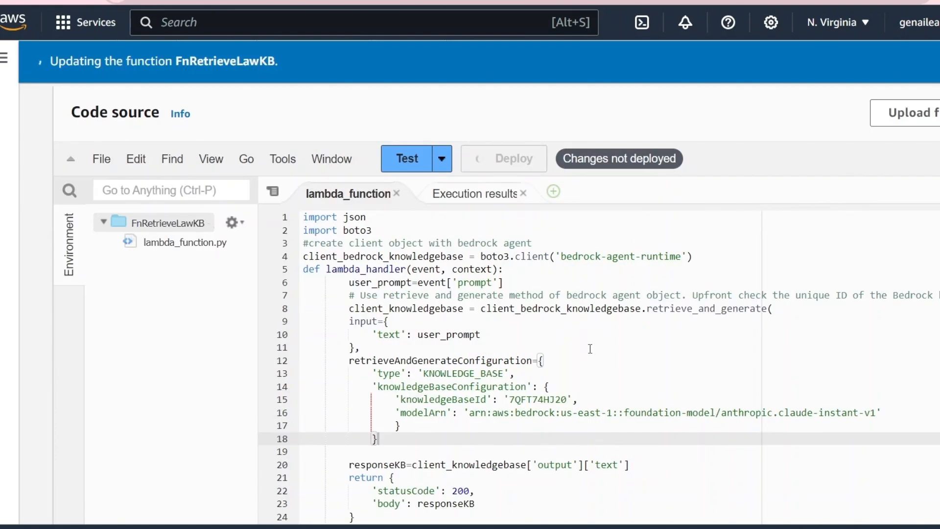
- Invoke the function with the saved test event whose prompt is "Who will win 2024 elections in the US?" and read the response body
{"action": "left_click", "coordinate": [442, 159]}
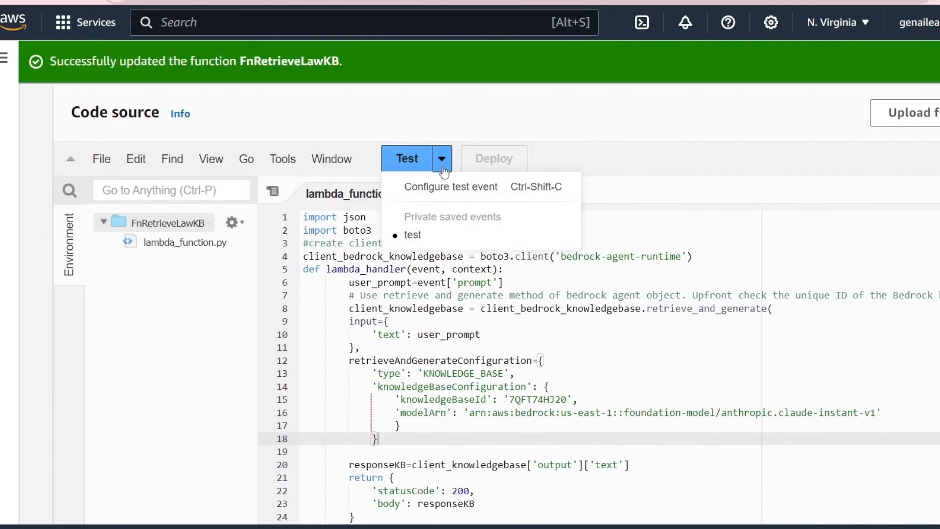
{"action": "left_click", "coordinate": [434, 191]}
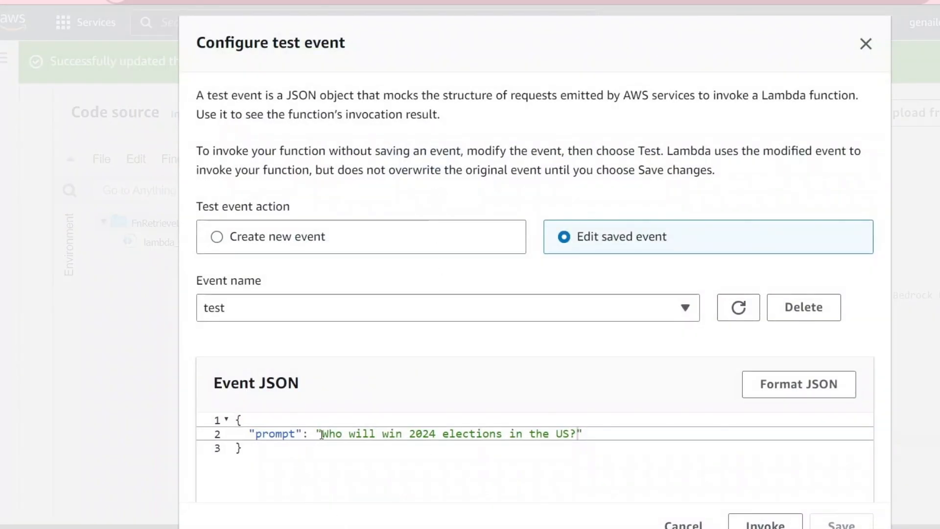
{"action": "left_click_drag", "start_coordinate": [321, 434], "coordinate": [554, 443]}
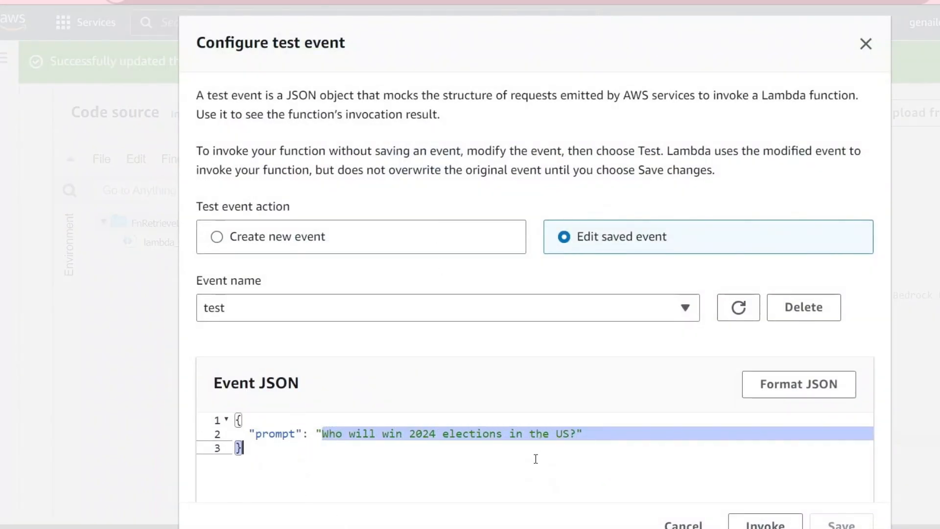
{"action": "left_click", "coordinate": [535, 459]}
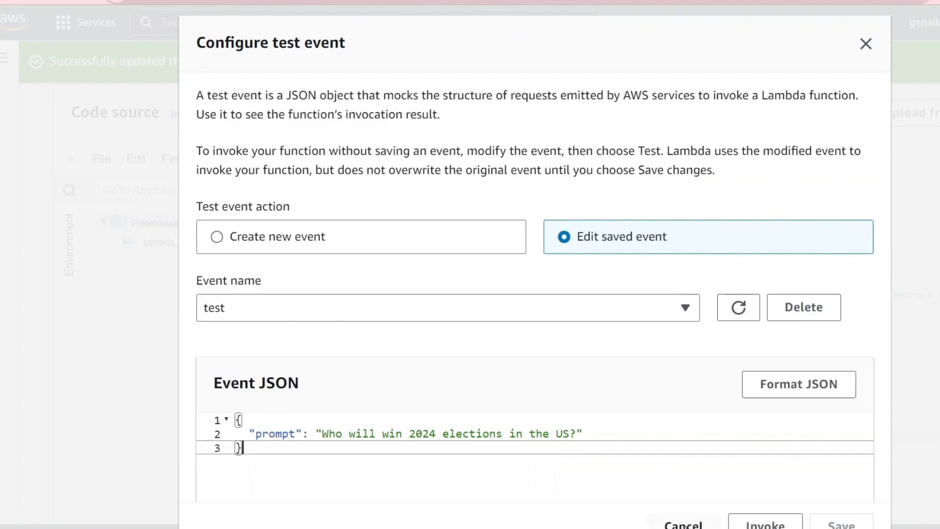
{"action": "left_click", "coordinate": [766, 525]}
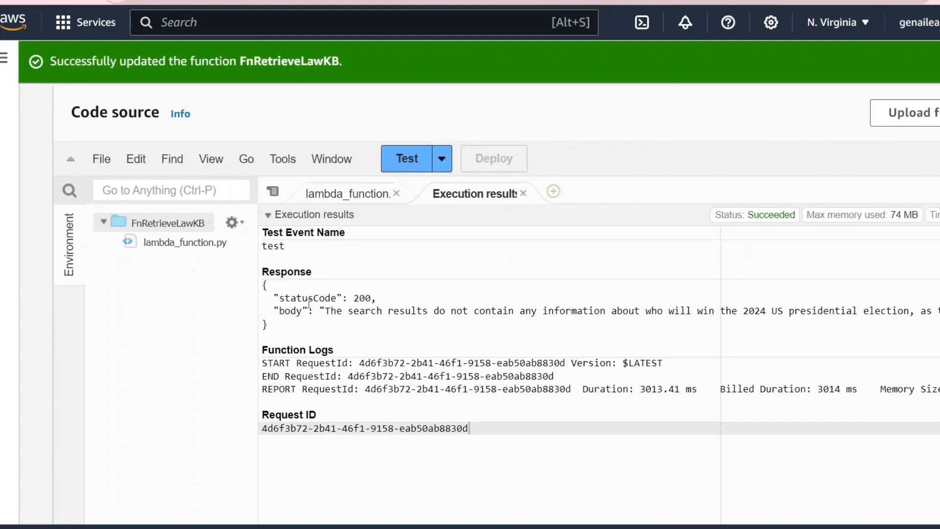
{"action": "left_click_drag", "start_coordinate": [325, 311], "coordinate": [756, 311]}
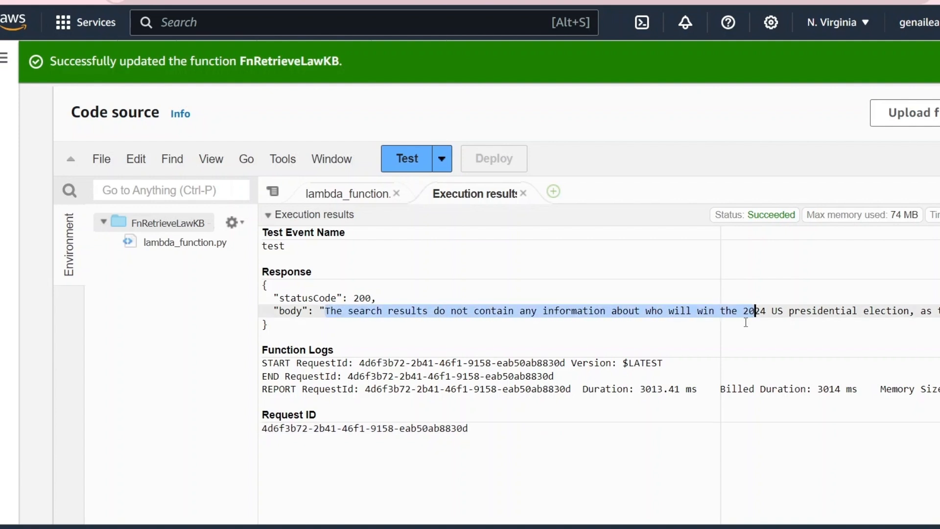
{"action": "left_click", "coordinate": [809, 322]}
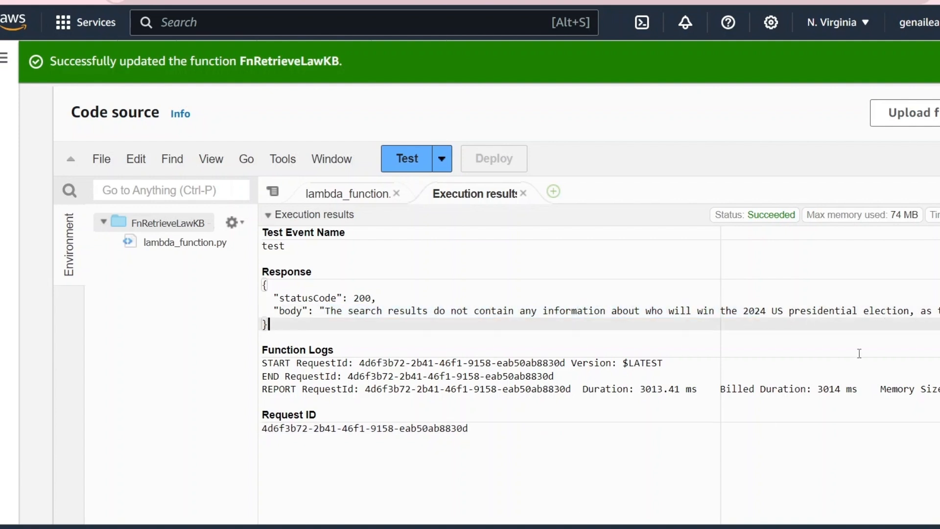
{"action": "left_click_drag", "start_coordinate": [921, 311], "coordinate": [939, 314]}
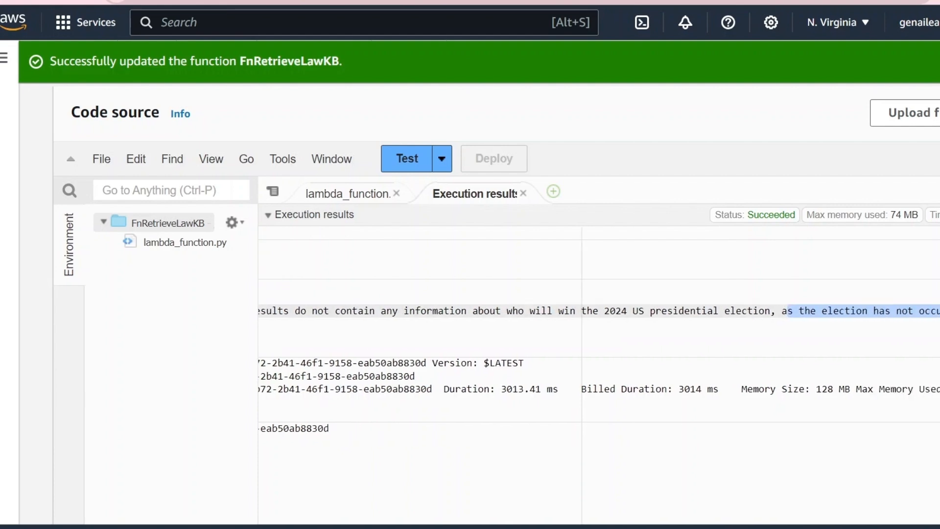
{"action": "left_click", "coordinate": [877, 332]}
{"action": "left_click", "coordinate": [291, 323]}
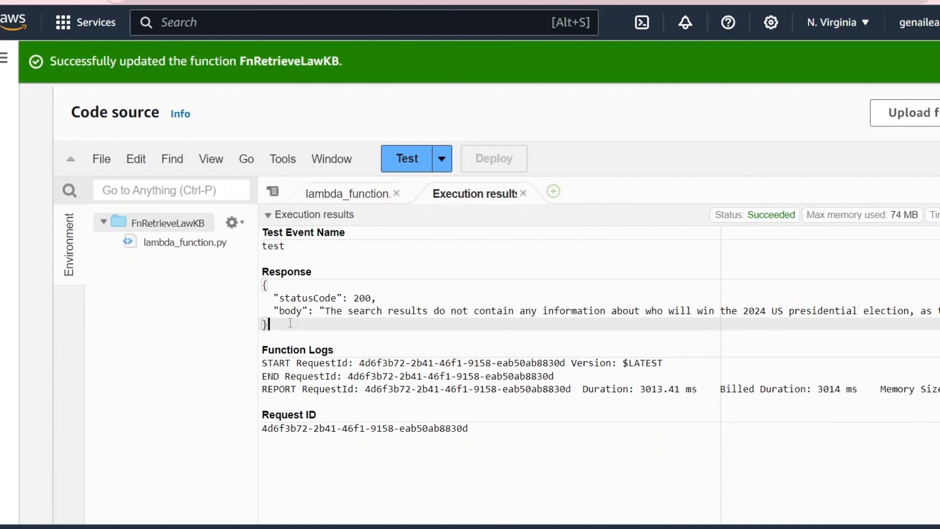
- Insert the generationConfiguration block from GitHub's FnRetrieveLawKB.py after modelArn, with guardrailId bu1c4tskdls2 and guardrailVersion DRAFT, and save lambda_function.py
{"action": "left_click", "coordinate": [361, 198]}
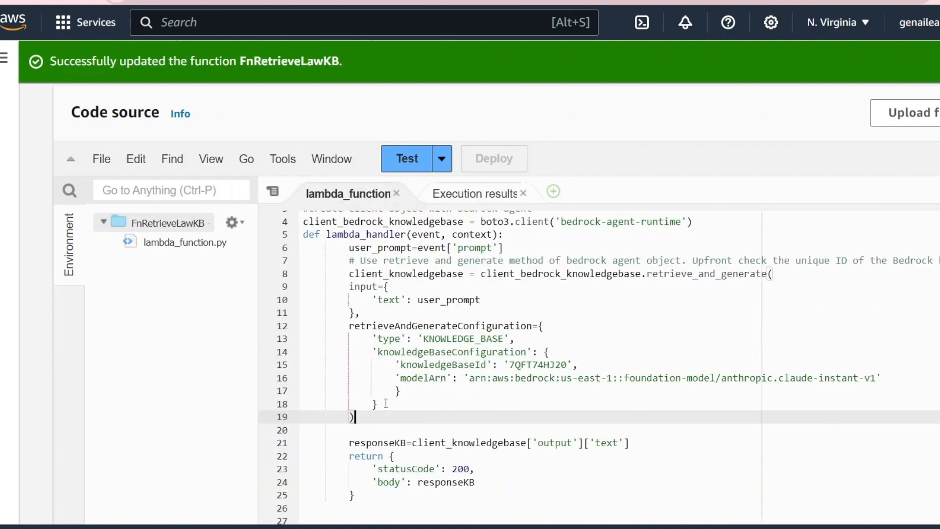
{"action": "left_click", "coordinate": [384, 401]}
{"action": "left_click", "coordinate": [422, 390]}
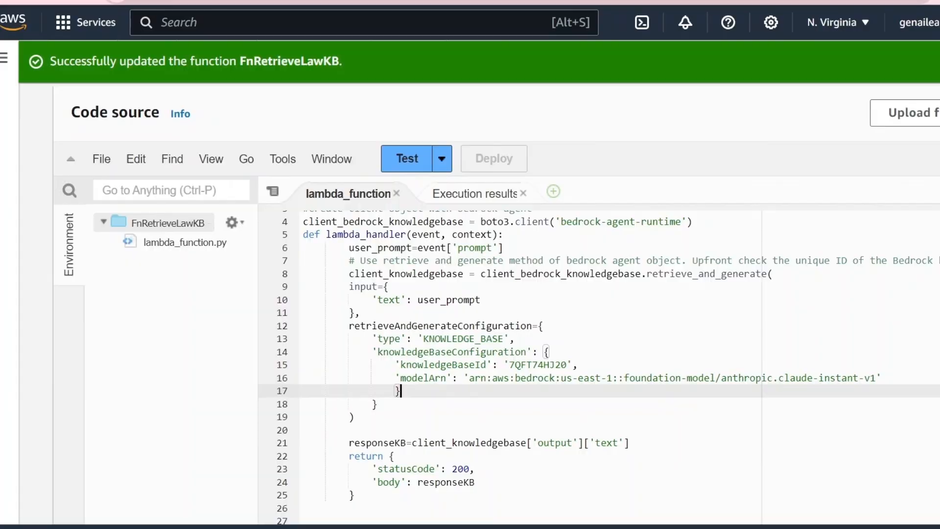
{"action": "left_click", "coordinate": [520, 1]}
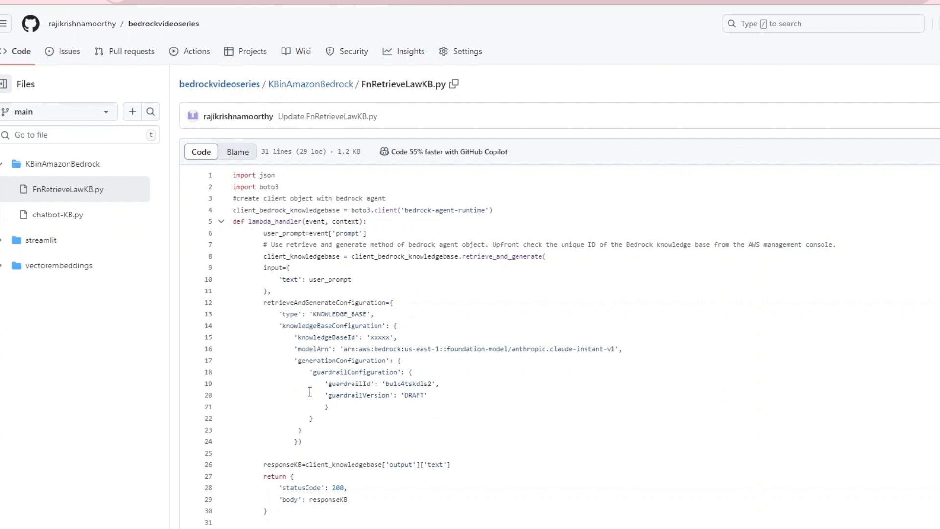
{"action": "left_click", "coordinate": [325, 360]}
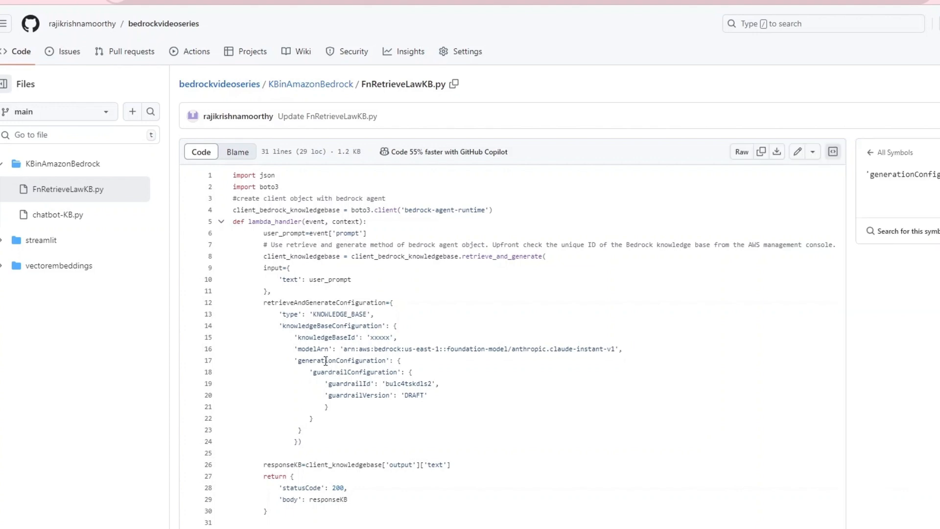
{"action": "left_click", "coordinate": [283, 362]}
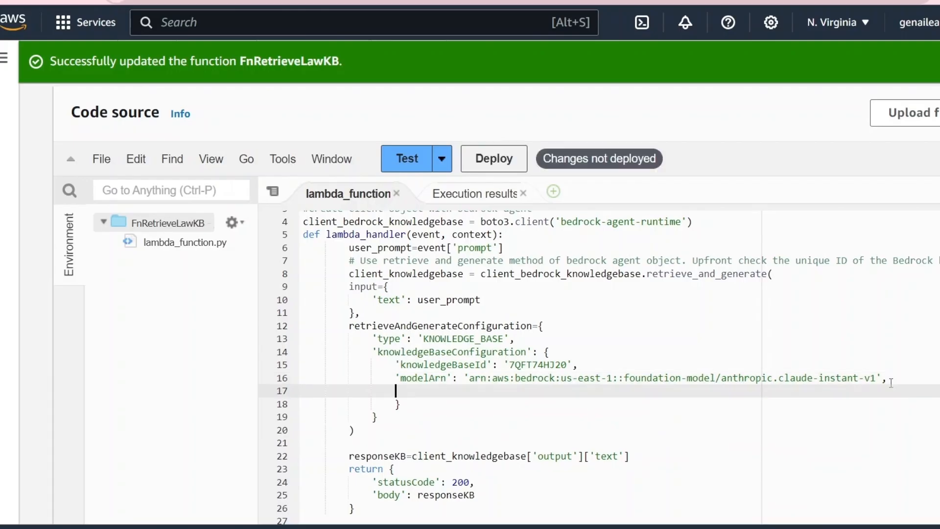
{"action": "type", "text": "'generationConfiguration': {     'guardrailConfiguration': {         'guardrailId': 'bu1c4tskdls2',         'guardrailVersion': 'DRAFT'         }     }"}
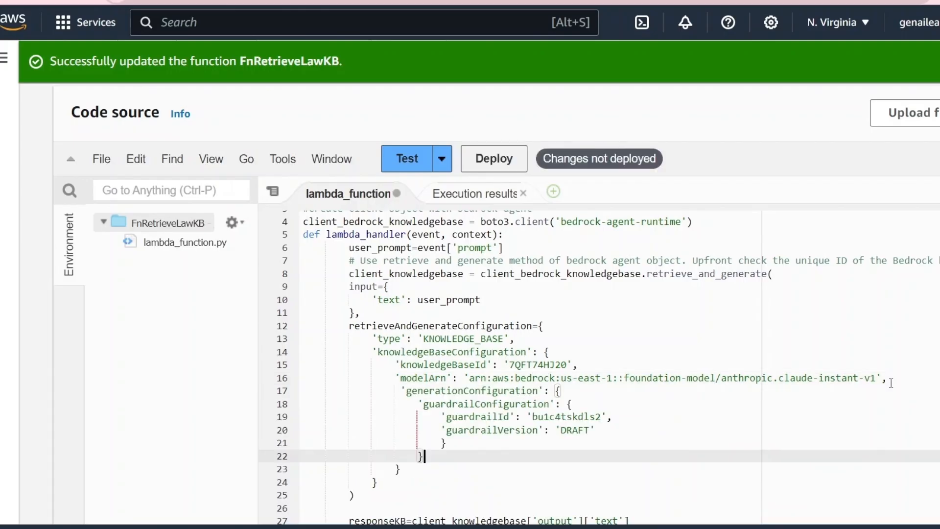
{"action": "key", "text": "ctrl+s"}
- Align the generationConfiguration line with modelArn, check the guardrail block's ID and closing braces, and deploy the function
{"action": "left_click", "coordinate": [402, 390]}
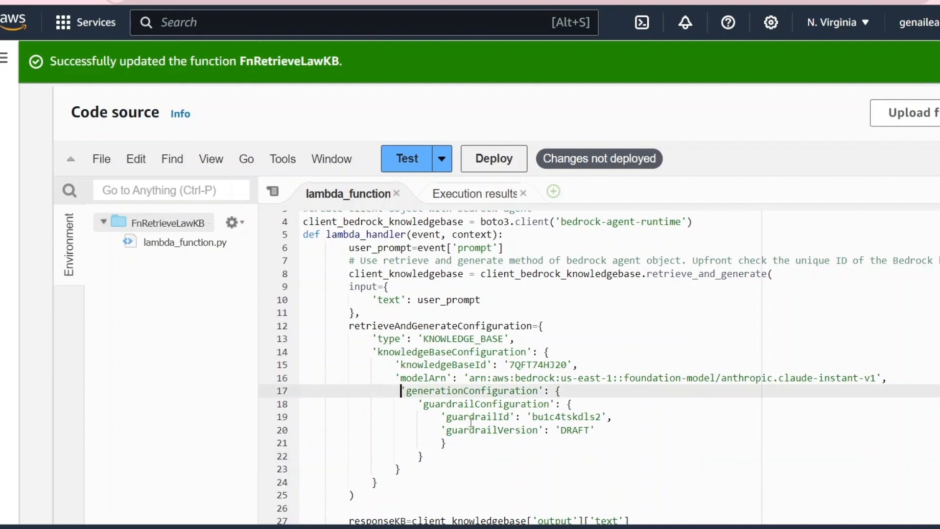
{"action": "key", "text": "BackSpace"}
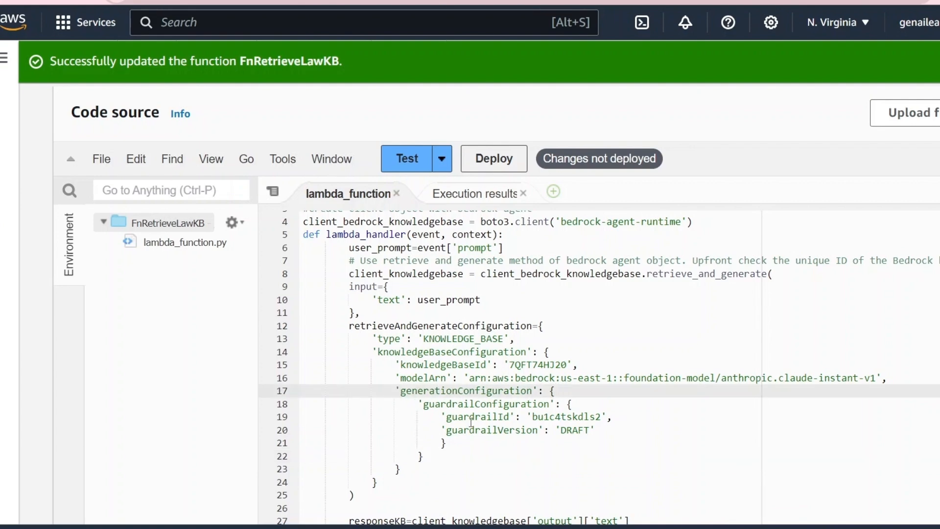
{"action": "key", "text": "Tab"}
{"action": "key", "text": "BackSpace"}
{"action": "left_click", "coordinate": [435, 438]}
{"action": "double_click", "coordinate": [566, 417]}
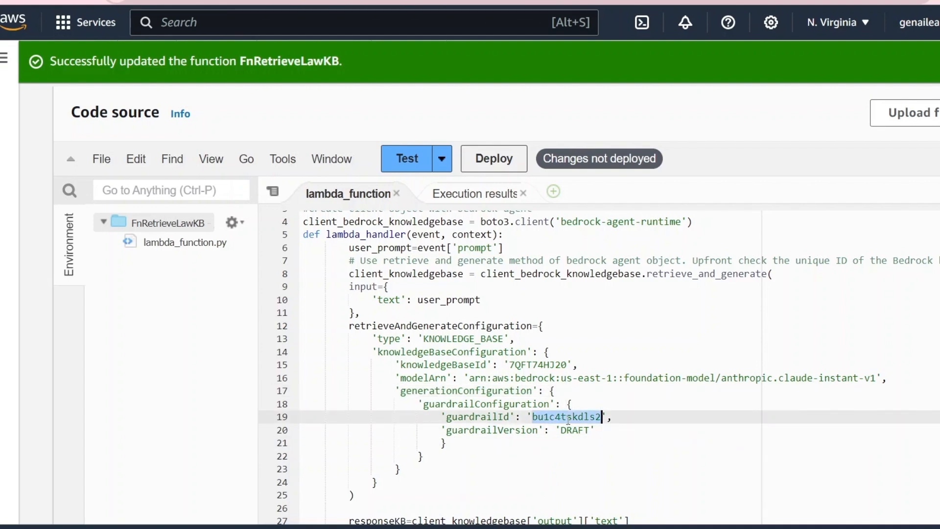
{"action": "left_click", "coordinate": [460, 447]}
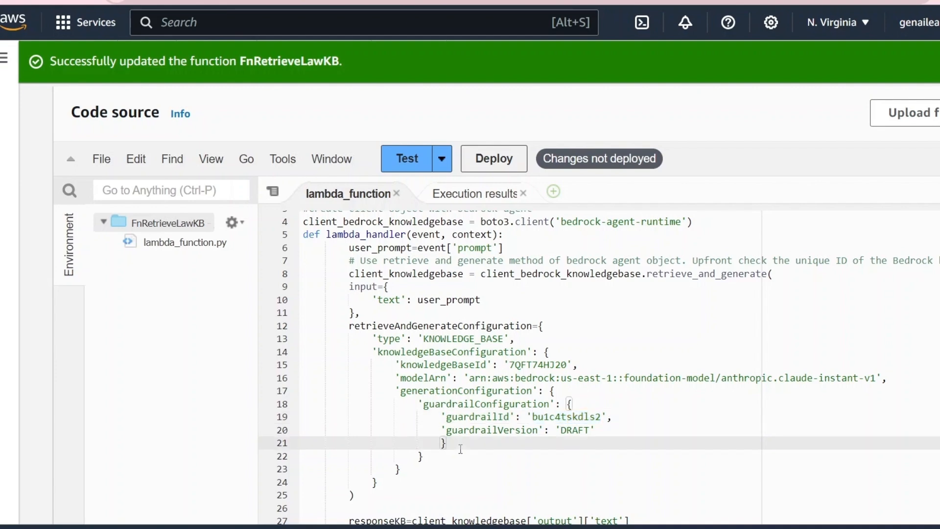
{"action": "key", "text": "Down"}
{"action": "key", "text": "Down"}
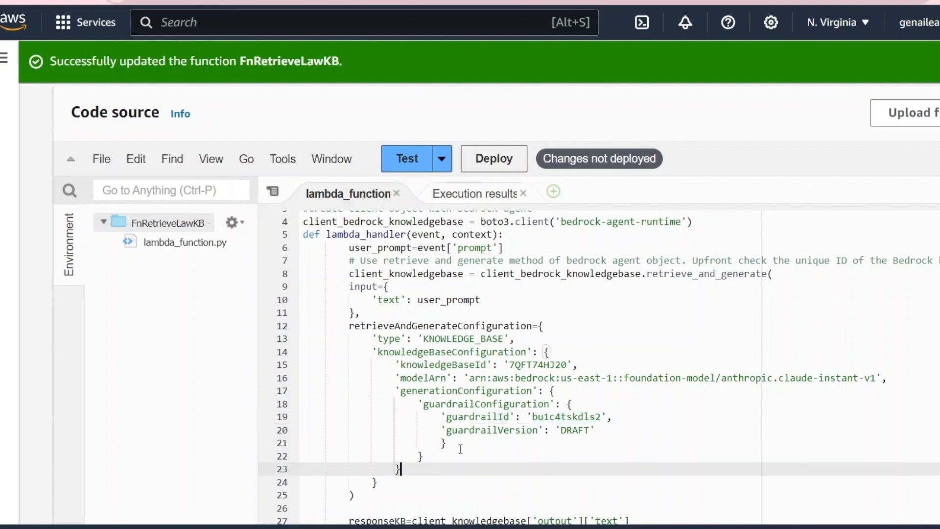
{"action": "scroll", "coordinate": [461, 449], "scroll_direction": "down", "scroll_amount": 1}
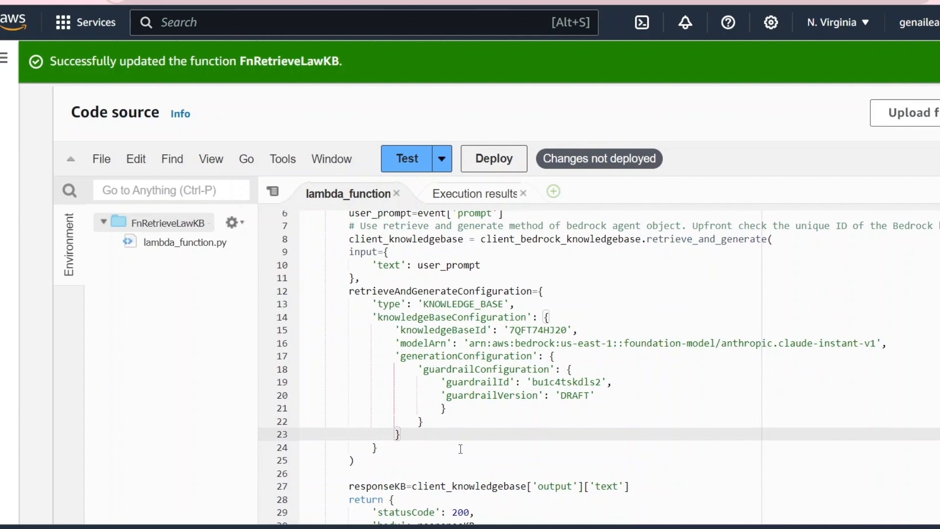
{"action": "left_click", "coordinate": [504, 167]}
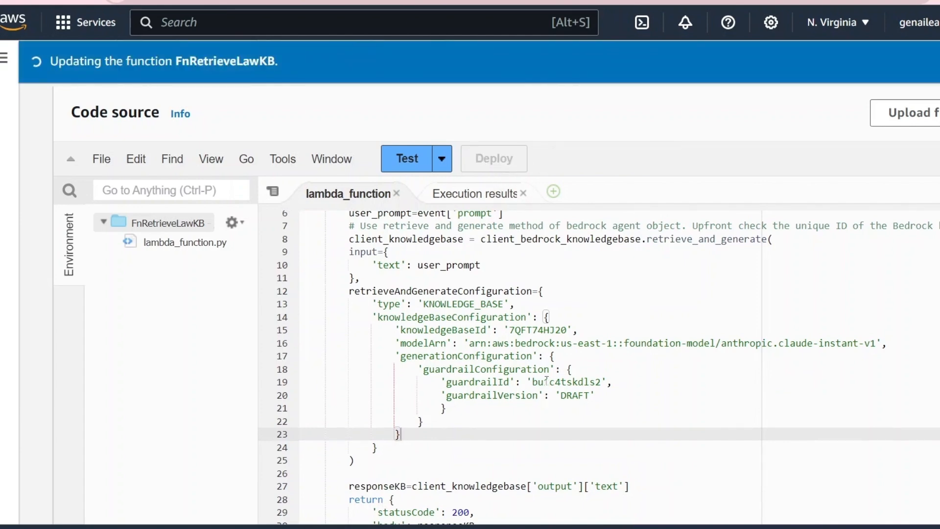
- Check the saved test event's prompt, run the test on the guardrail-enabled function, and compare the response body with the guardrailConfiguration code
{"action": "left_click", "coordinate": [441, 162]}
{"action": "left_click", "coordinate": [460, 185]}
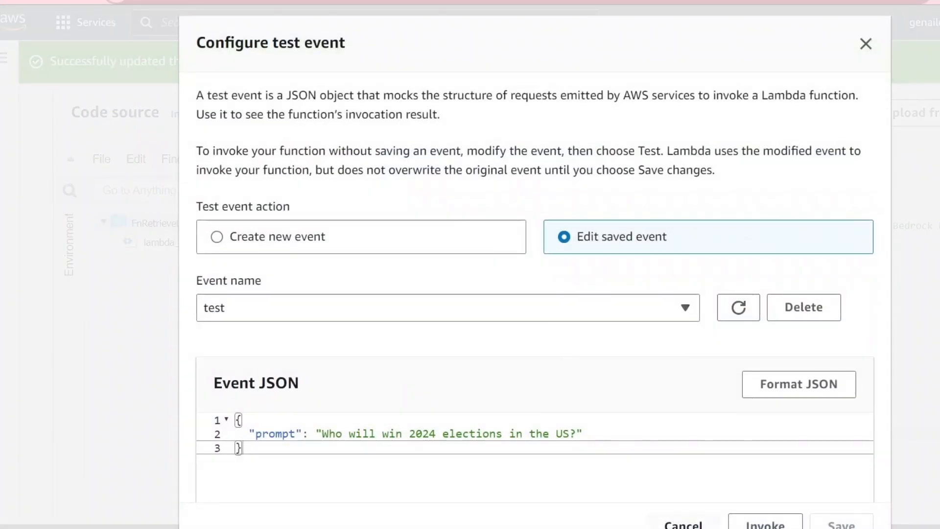
{"action": "left_click", "coordinate": [683, 524]}
{"action": "left_click", "coordinate": [414, 164]}
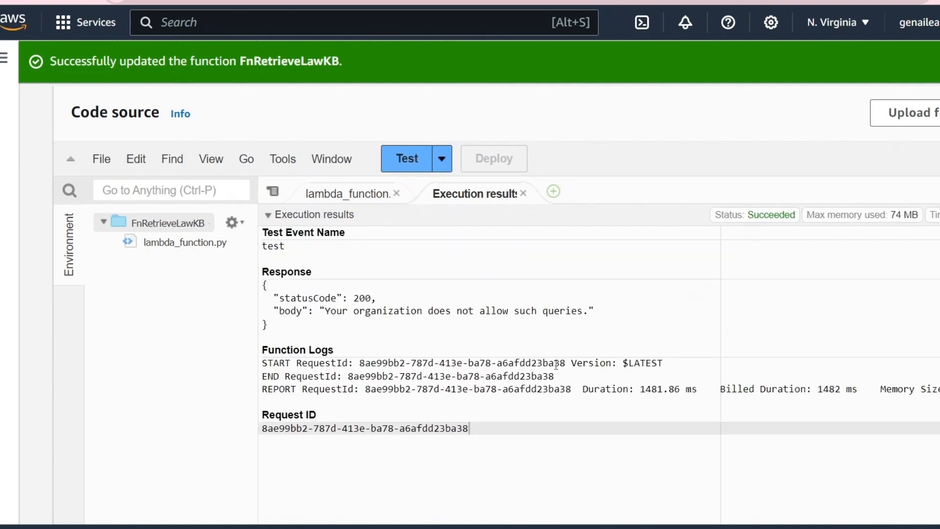
{"action": "left_click_drag", "start_coordinate": [331, 313], "coordinate": [573, 317]}
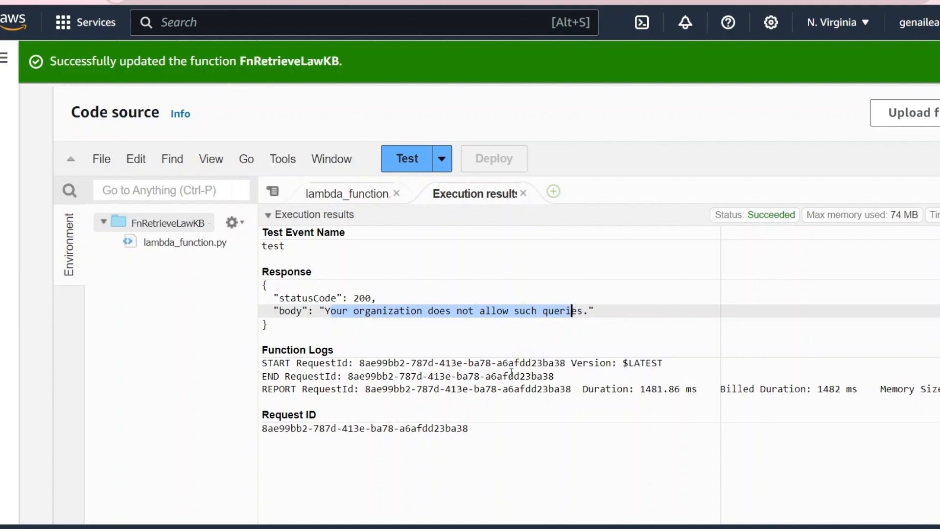
{"action": "left_click", "coordinate": [345, 196]}
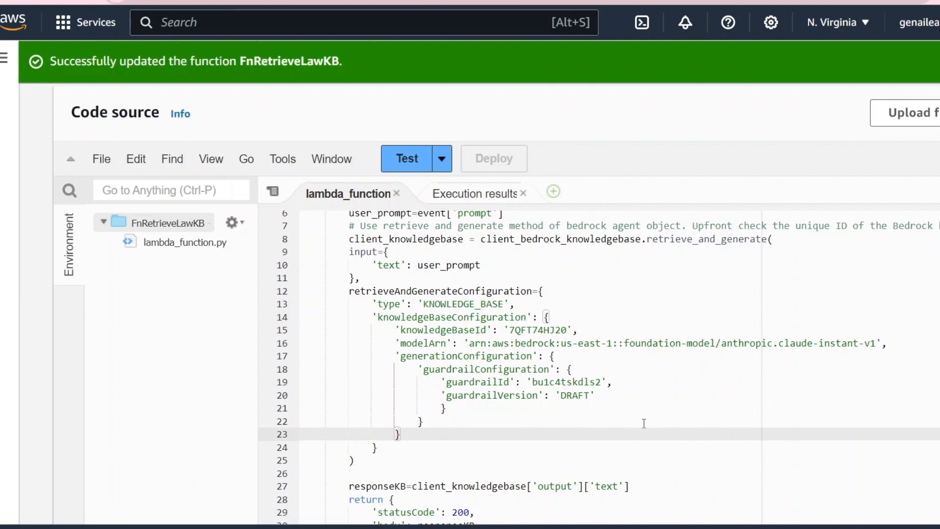
{"action": "scroll", "coordinate": [644, 423], "scroll_direction": "up", "scroll_amount": 1}
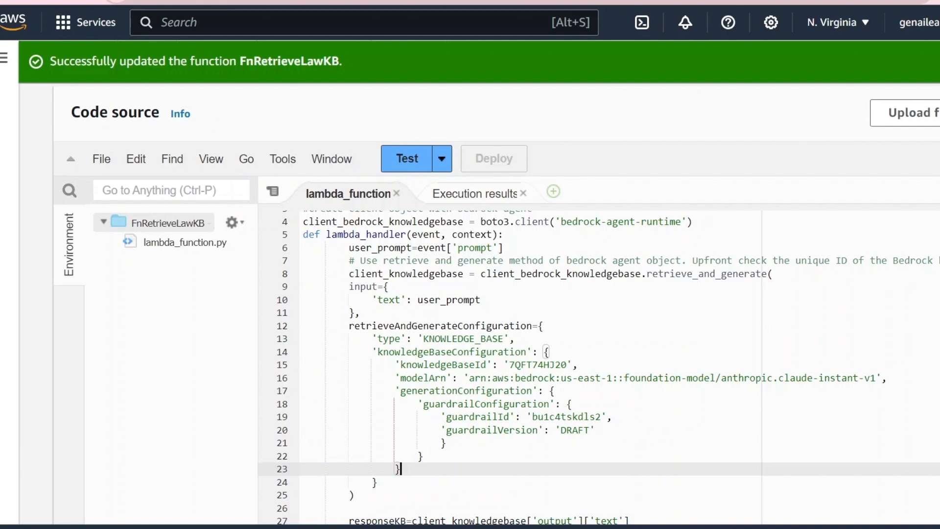
- Switch to the Boto3 documentation, open the AgentsforBedrock client page and look through its available methods
{"action": "left_click", "coordinate": [578, 0]}
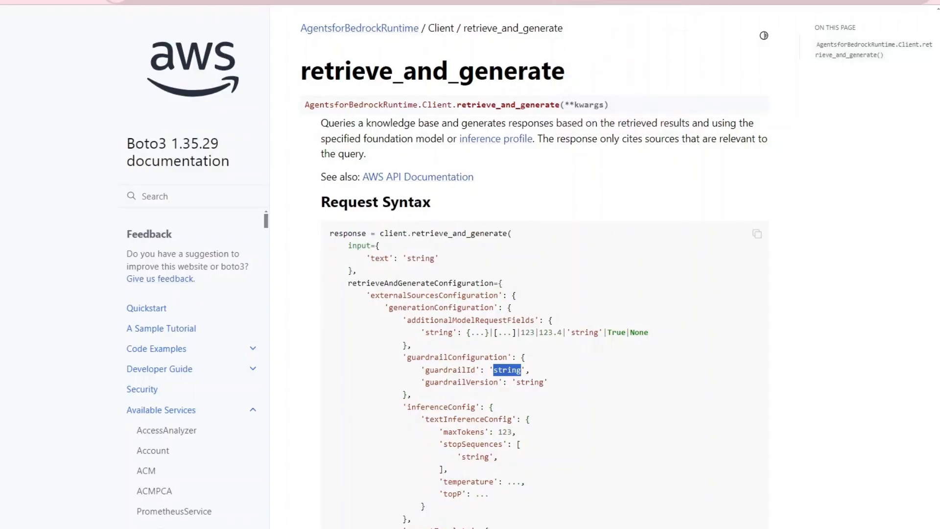
{"action": "scroll", "coordinate": [192, 493], "scroll_direction": "down", "scroll_amount": 1}
{"action": "scroll", "coordinate": [192, 497], "scroll_direction": "down", "scroll_amount": 15}
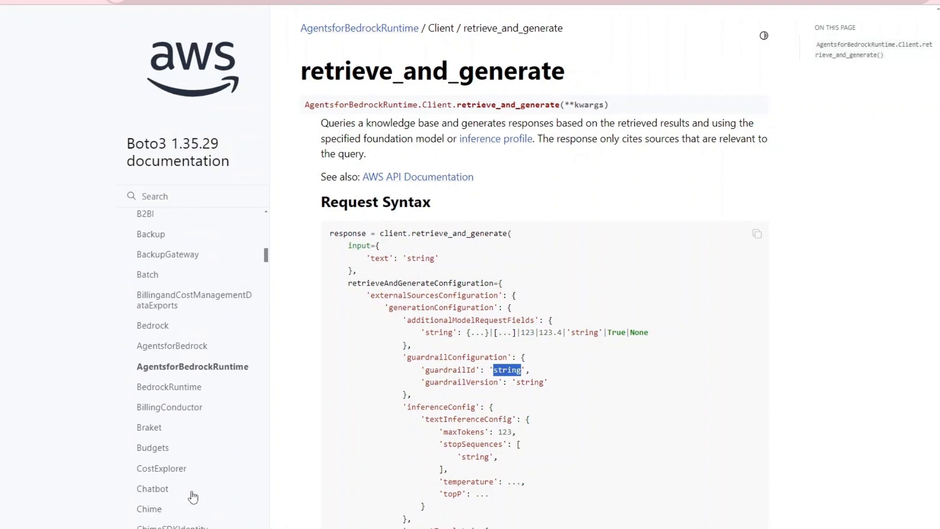
{"action": "scroll", "coordinate": [189, 440], "scroll_direction": "up", "scroll_amount": 1}
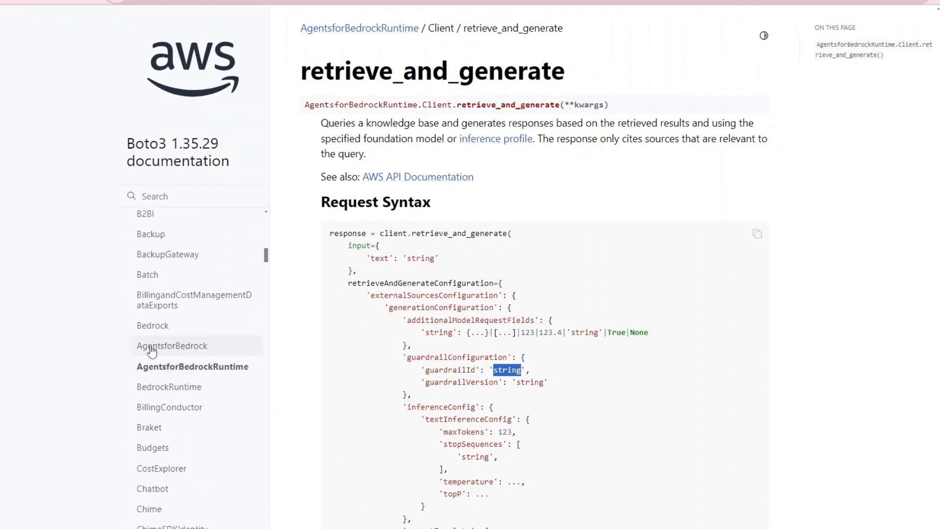
{"action": "left_click", "coordinate": [152, 348]}
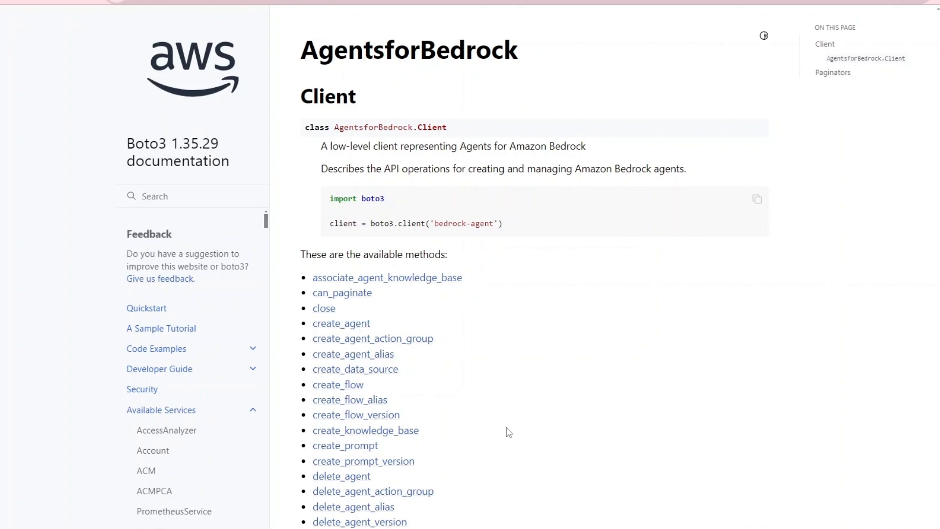
{"action": "scroll", "coordinate": [531, 490], "scroll_direction": "down", "scroll_amount": 8}
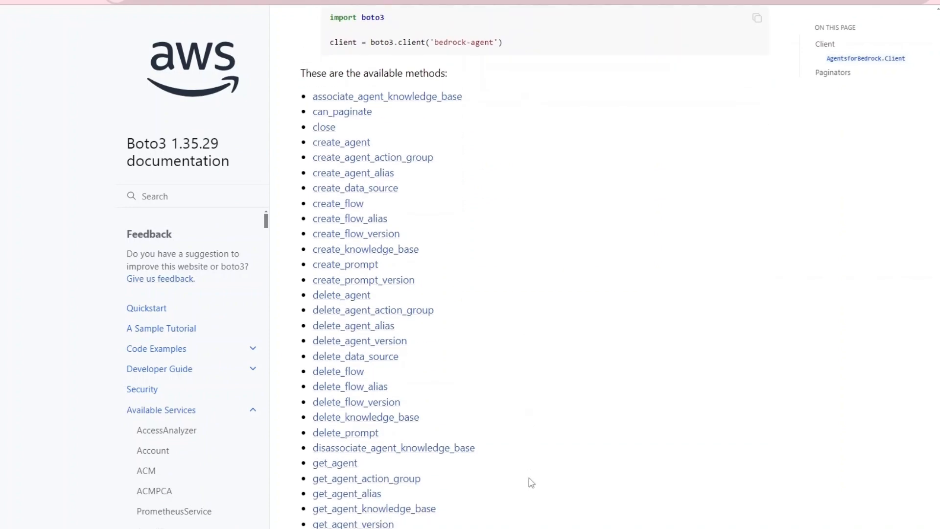
{"action": "scroll", "coordinate": [531, 483], "scroll_direction": "down", "scroll_amount": 5}
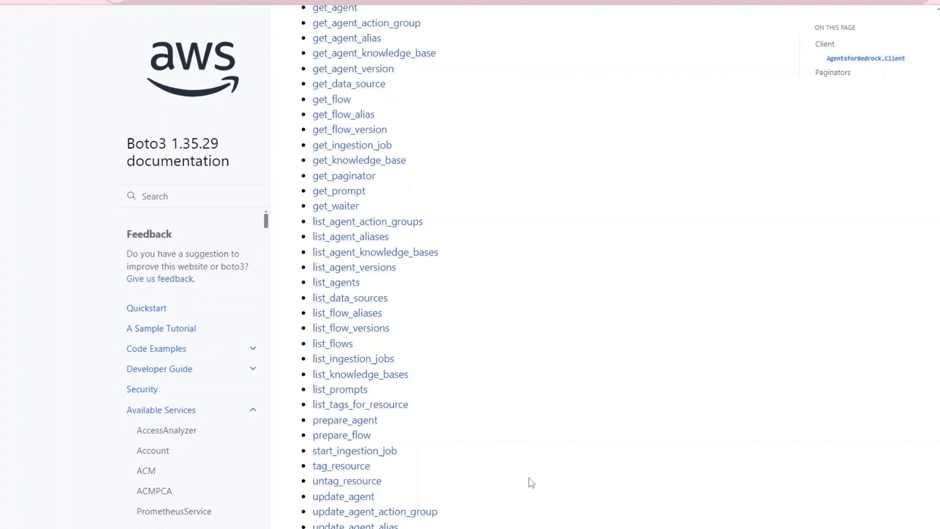
- Open the invoke_agent method of the AgentsforBedrockRuntime client and examine its request syntax for guardrail parameters
{"action": "scroll", "coordinate": [218, 503], "scroll_direction": "down", "scroll_amount": 10}
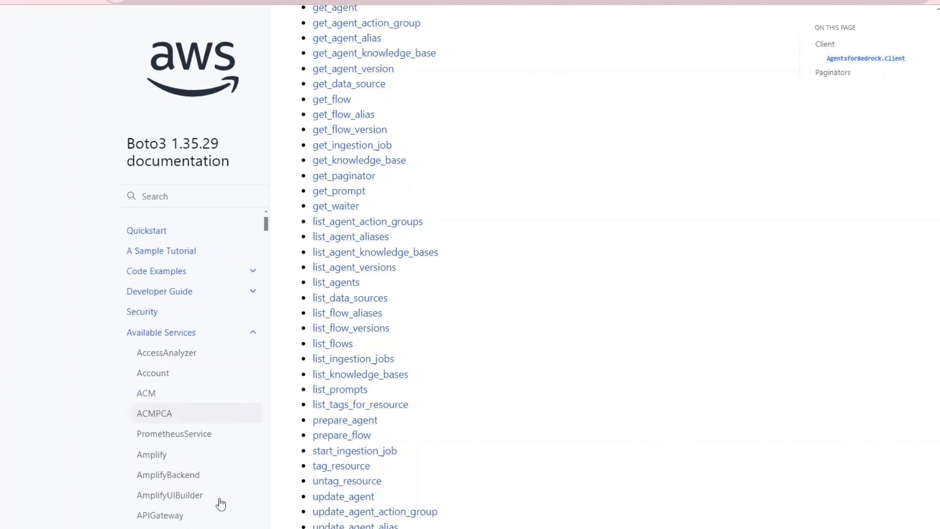
{"action": "scroll", "coordinate": [221, 504], "scroll_direction": "down", "scroll_amount": 6}
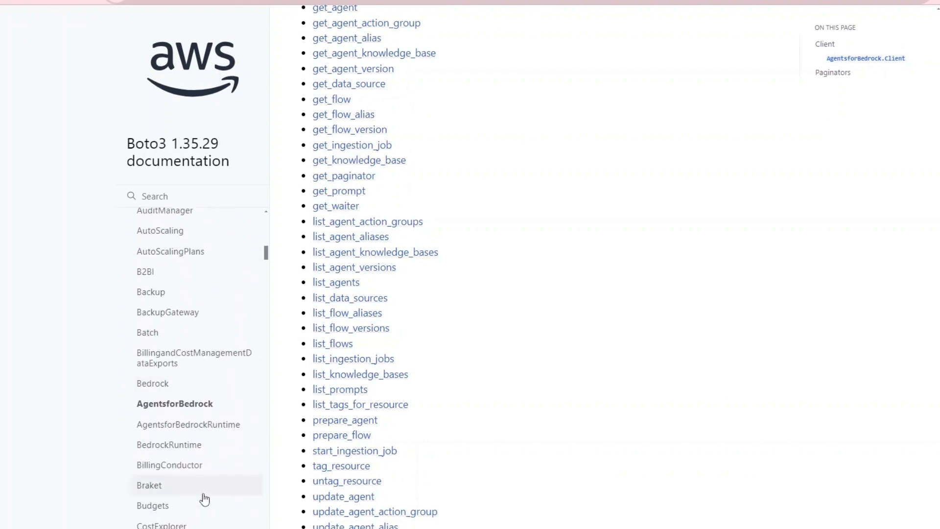
{"action": "left_click", "coordinate": [184, 426]}
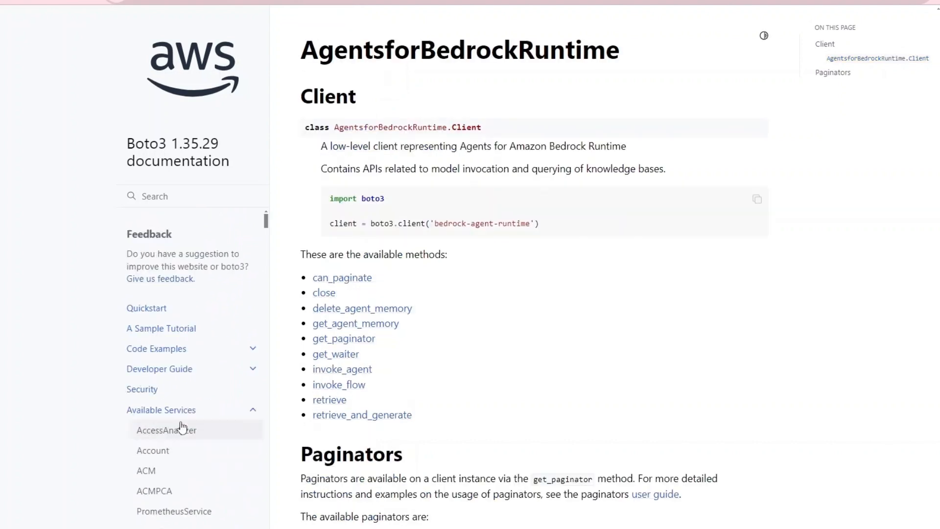
{"action": "left_click", "coordinate": [343, 370]}
{"action": "scroll", "coordinate": [550, 437], "scroll_direction": "down", "scroll_amount": 5}
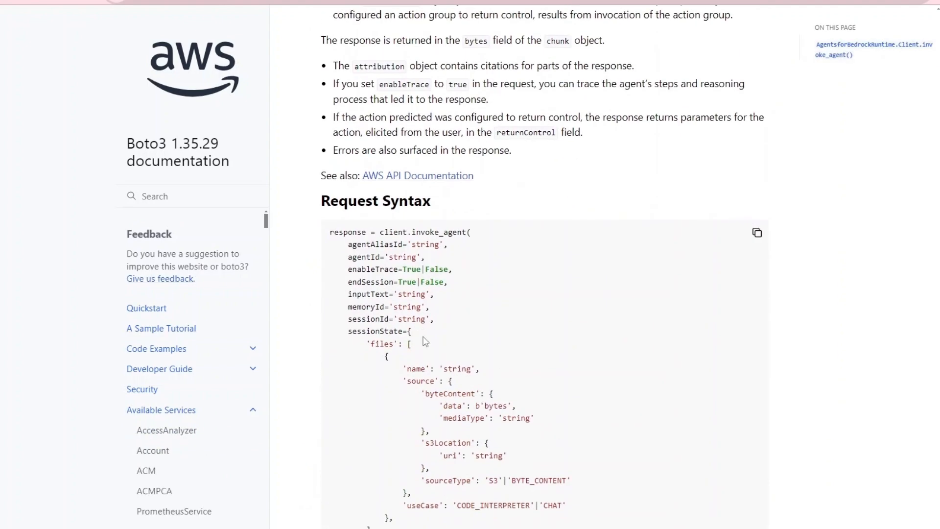
{"action": "scroll", "coordinate": [449, 380], "scroll_direction": "down", "scroll_amount": 3}
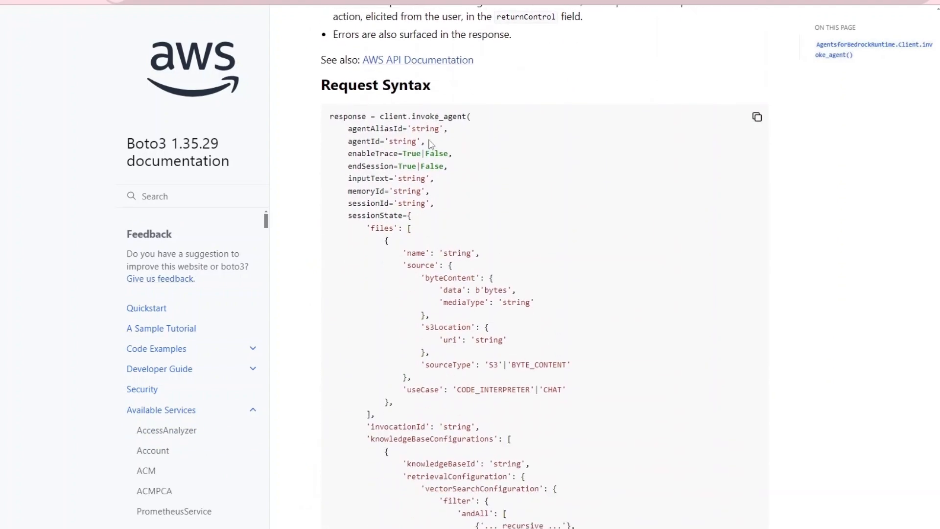
{"action": "scroll", "coordinate": [599, 390], "scroll_direction": "down", "scroll_amount": 4}
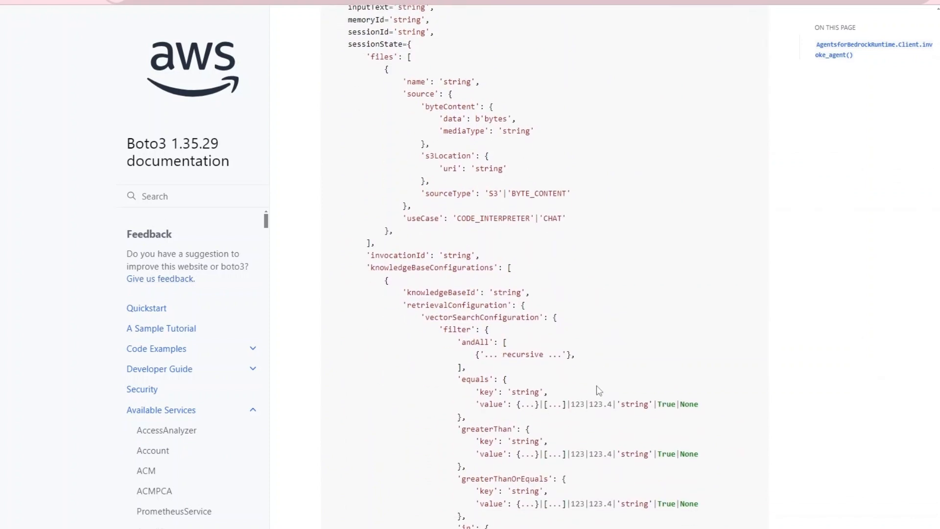
{"action": "scroll", "coordinate": [599, 390], "scroll_direction": "up", "scroll_amount": 1}
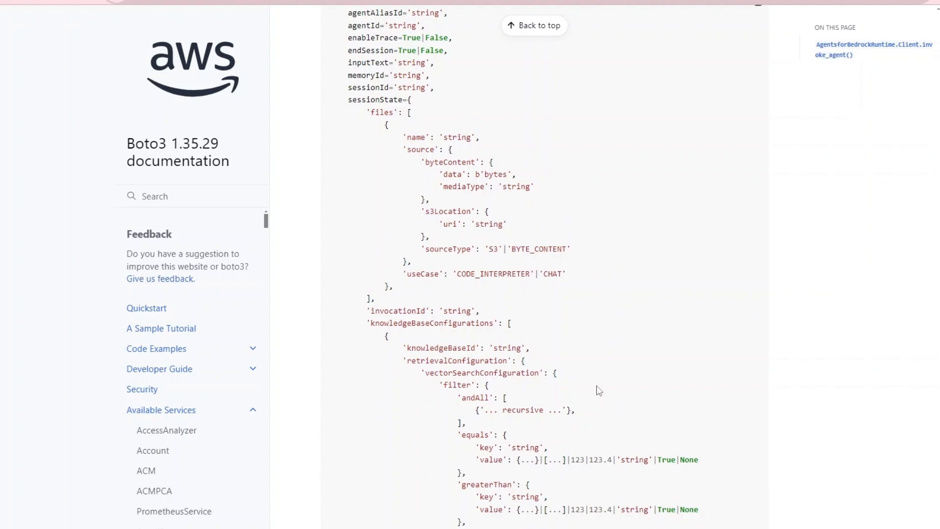
{"action": "scroll", "coordinate": [597, 390], "scroll_direction": "up", "scroll_amount": 1}
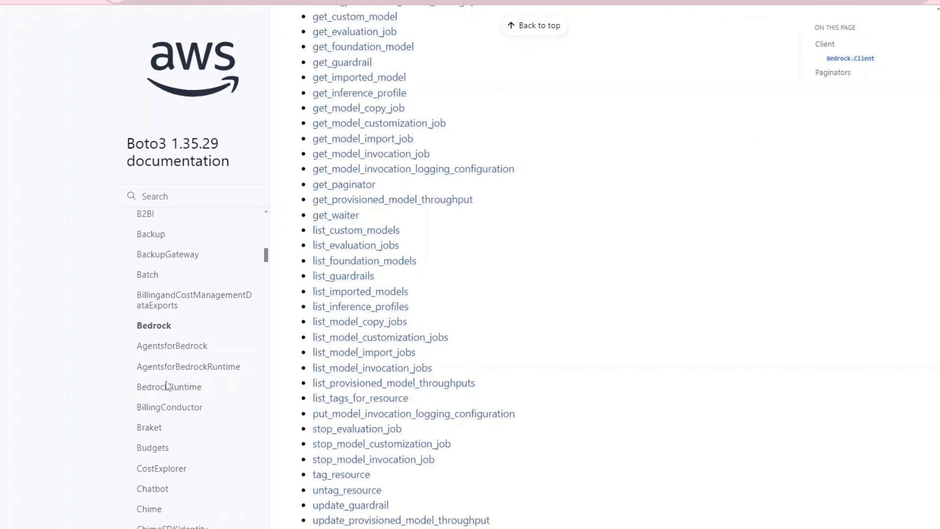
- Open the BedrockRuntime client's invoke_model method and highlight the guardrailIdentifier and guardrailVersion parameters in its request syntax
{"action": "left_click", "coordinate": [166, 387]}
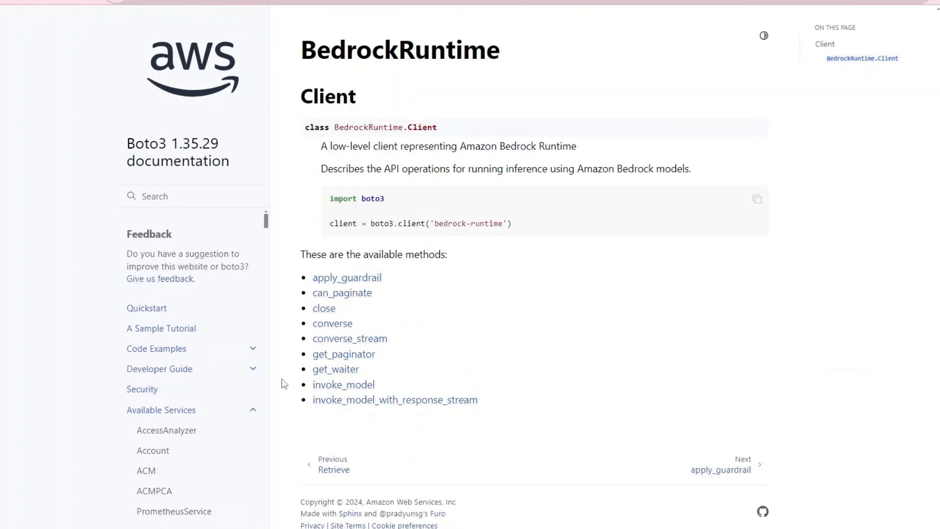
{"action": "left_click", "coordinate": [354, 385]}
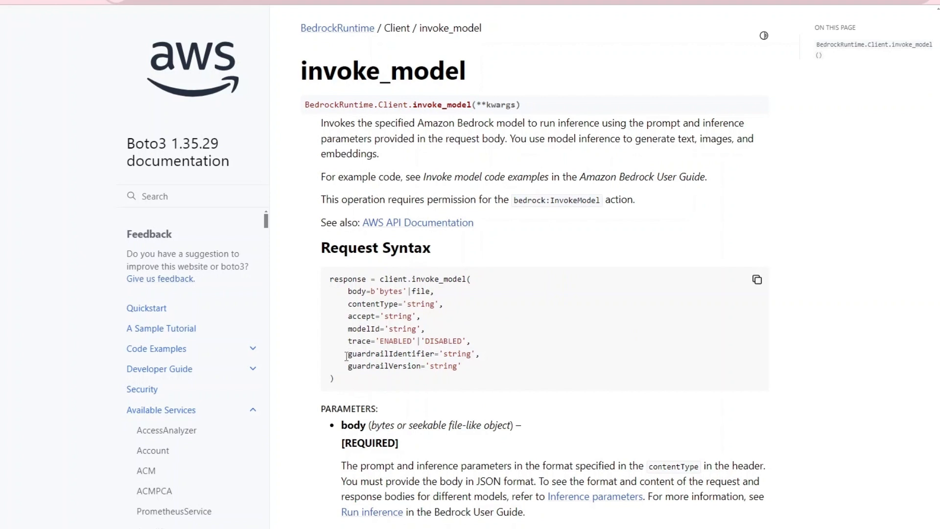
{"action": "left_click_drag", "start_coordinate": [346, 356], "coordinate": [480, 367]}
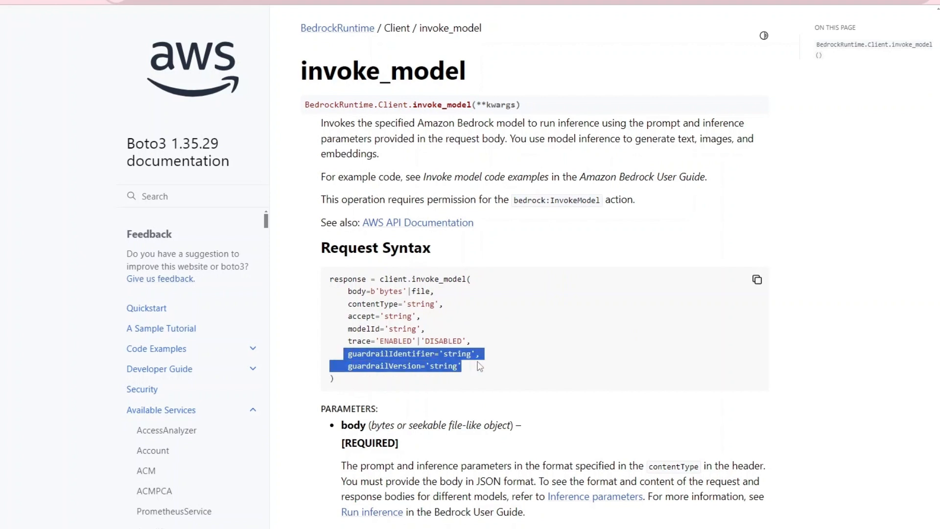